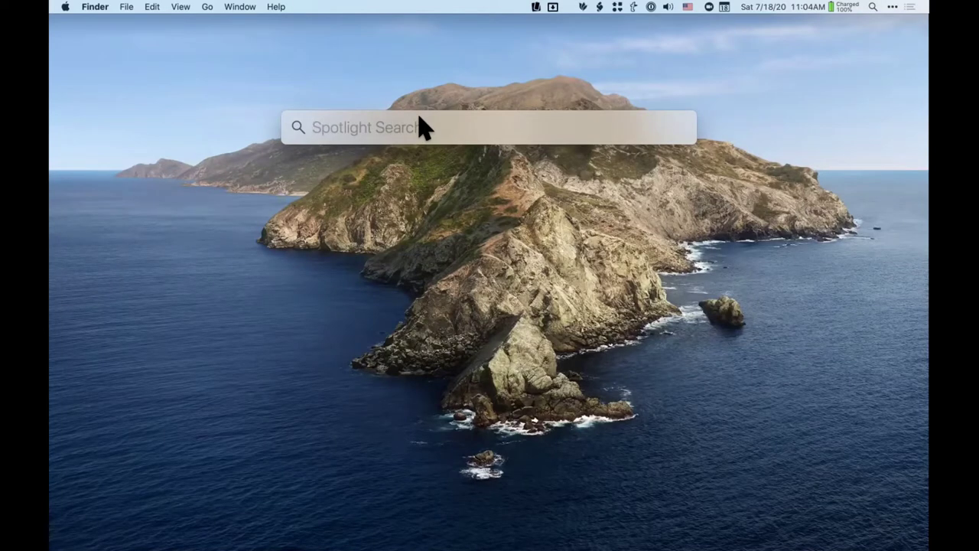
Step: Launch Pages from a Spotlight search for 'pages', then quit it
key("Escape")
key("super+space")
type("p")
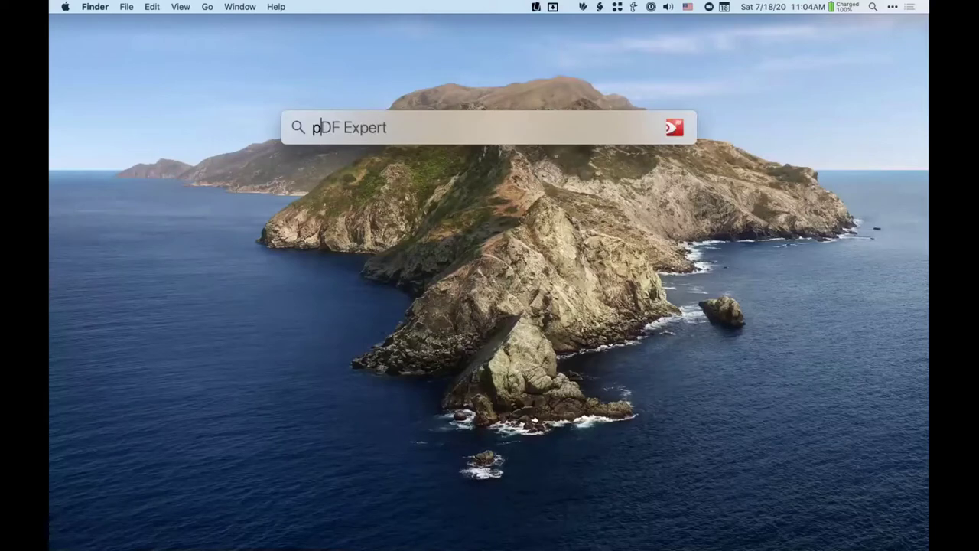
type("ages")
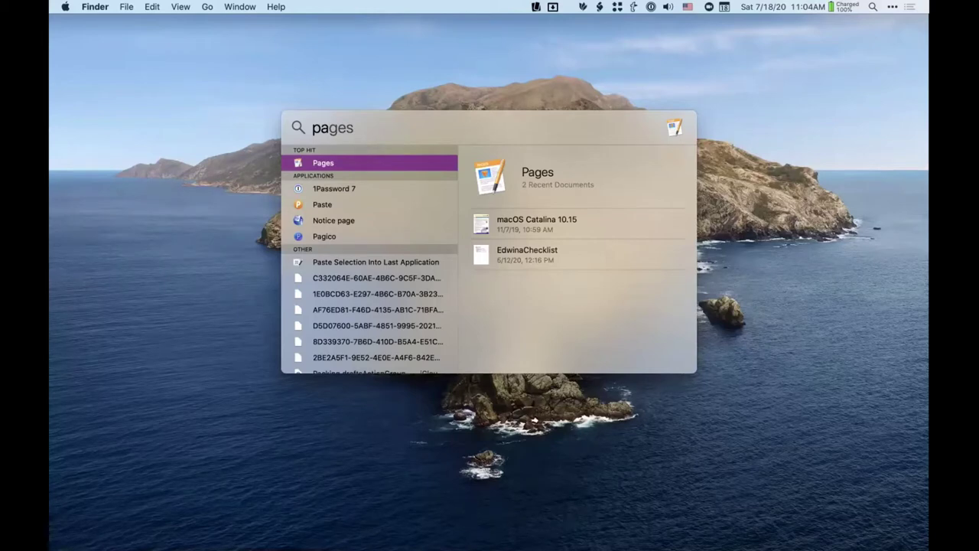
key("Return")
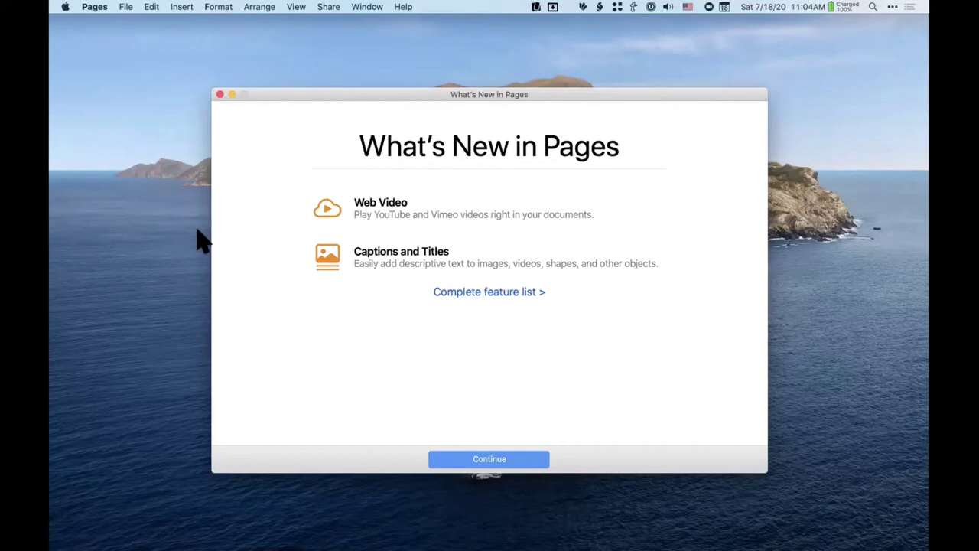
key("super+q")
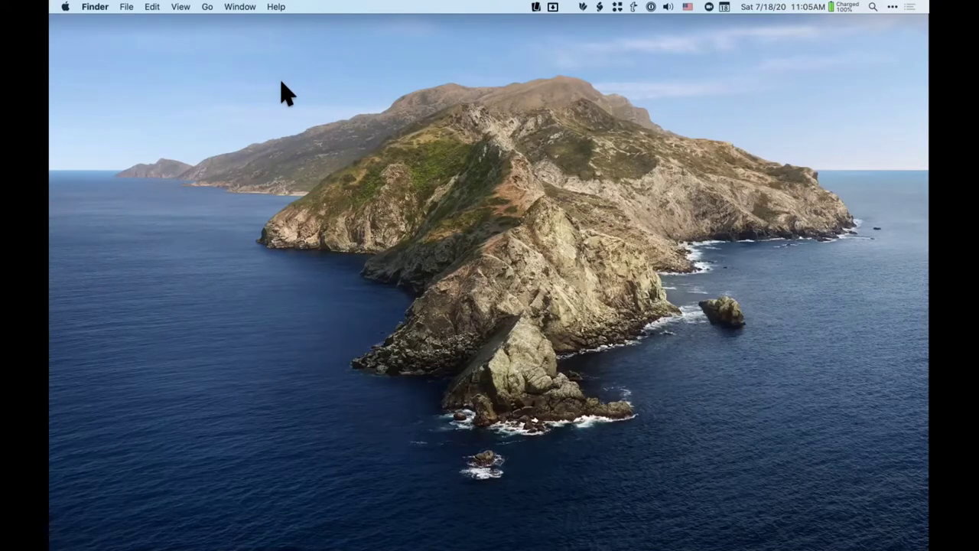
Step: Open System Preferences' Spotlight pane, move the window up and focus the Search Results list
left_click(65, 9)
left_click(109, 42)
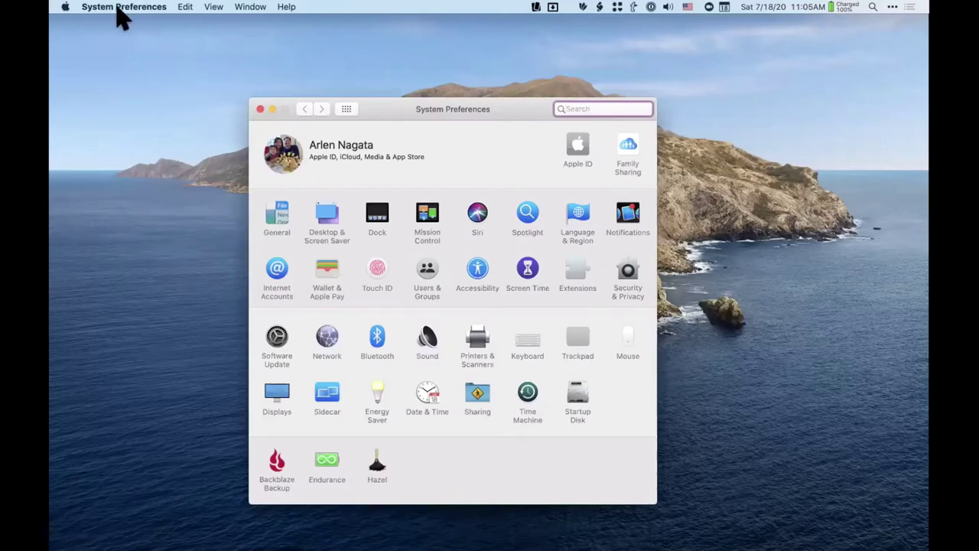
left_click(65, 7)
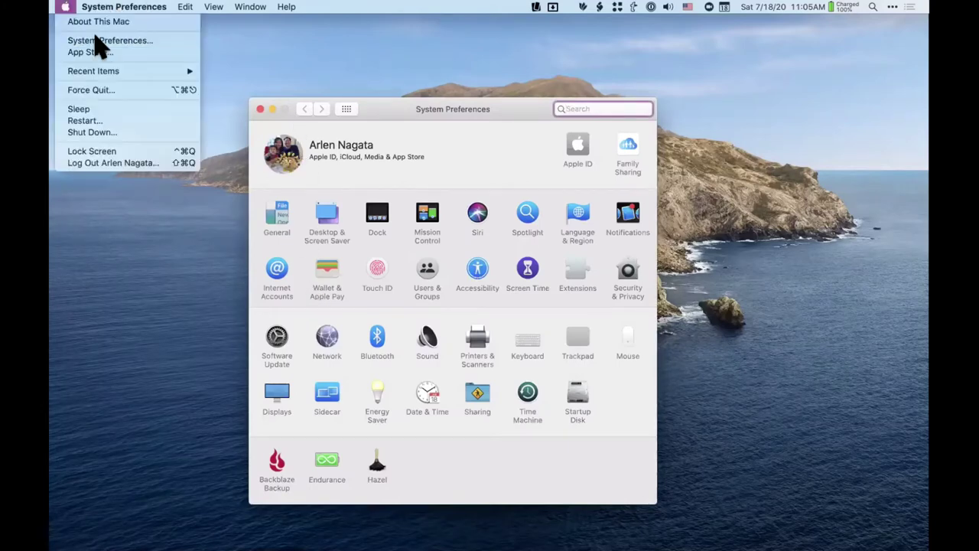
left_click(498, 153)
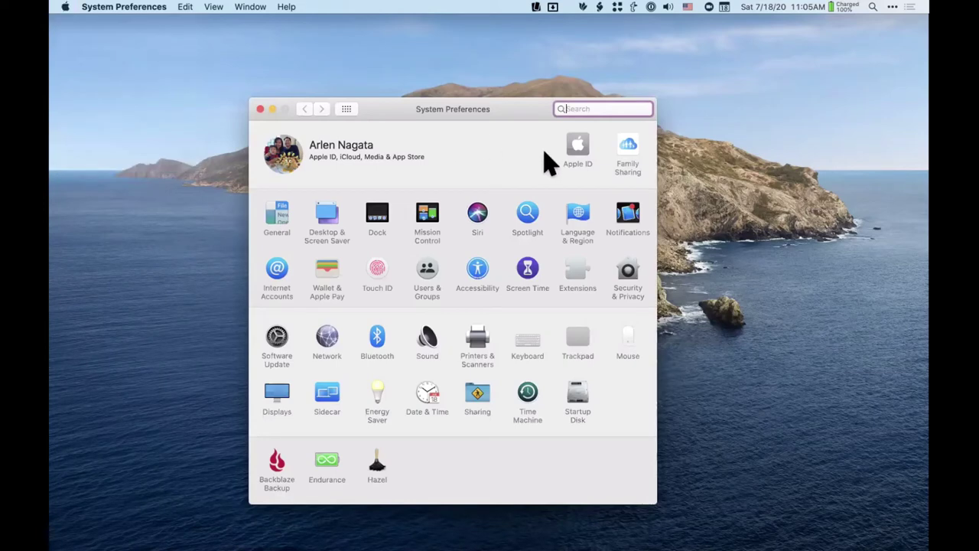
left_click(525, 211)
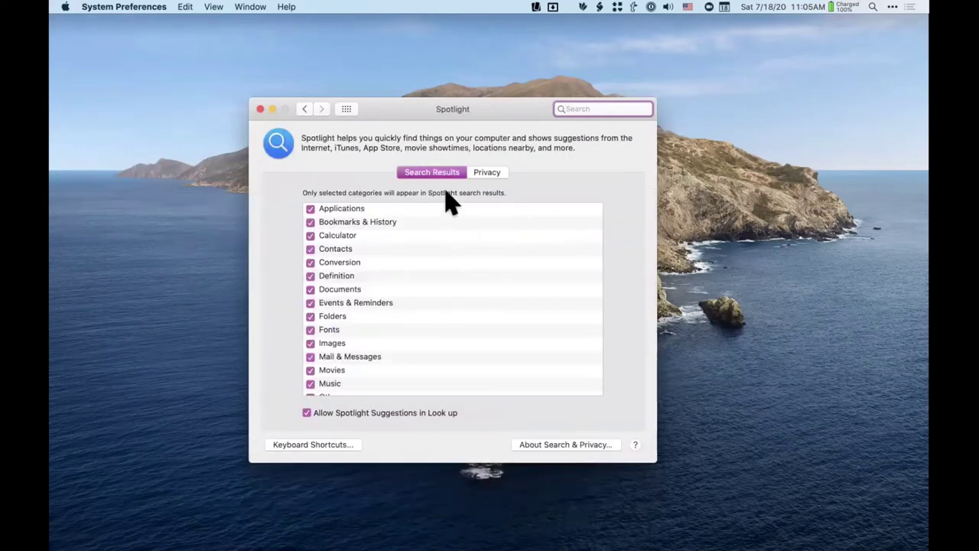
left_click_drag(471, 107, 490, 16)
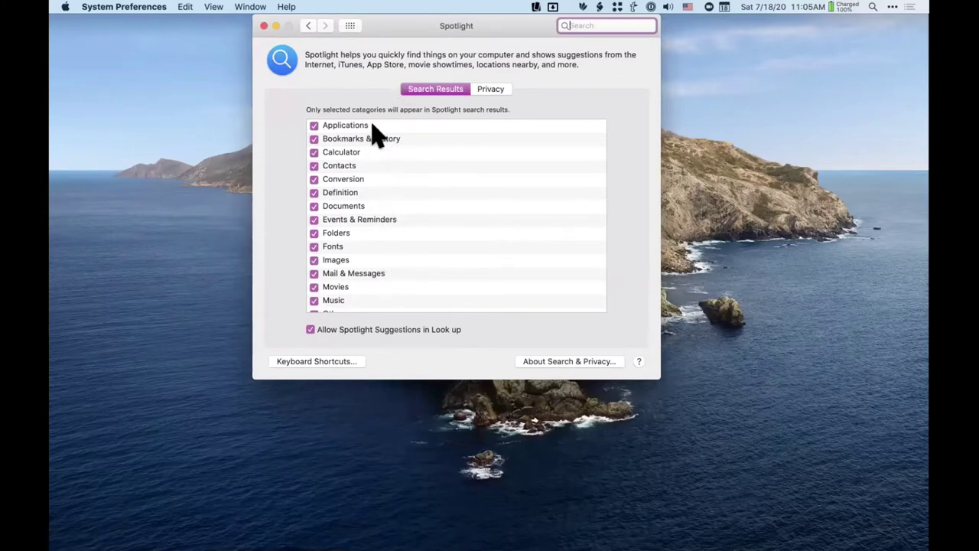
key("Tab")
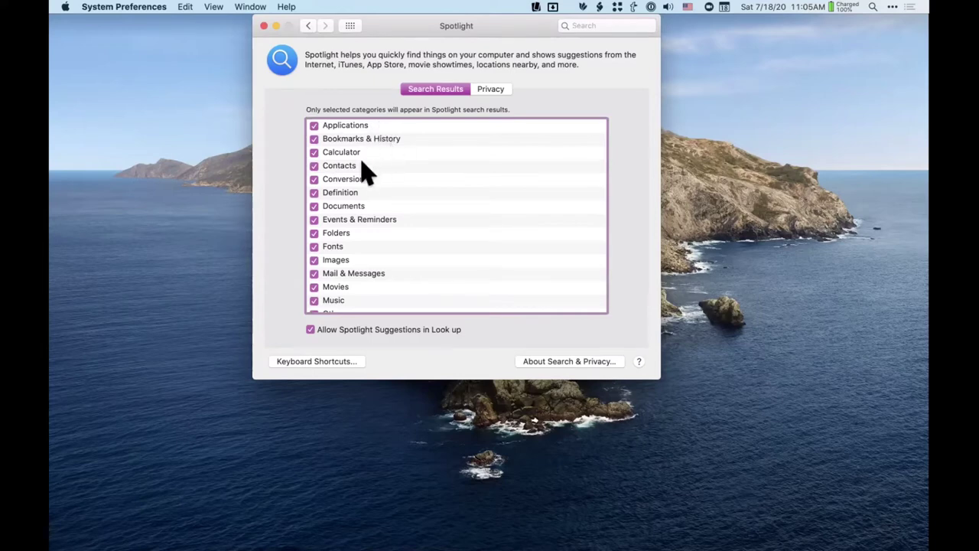
Step: Find the contact by name in Spotlight and start a Messages conversation with them
key("super+space")
type("pa")
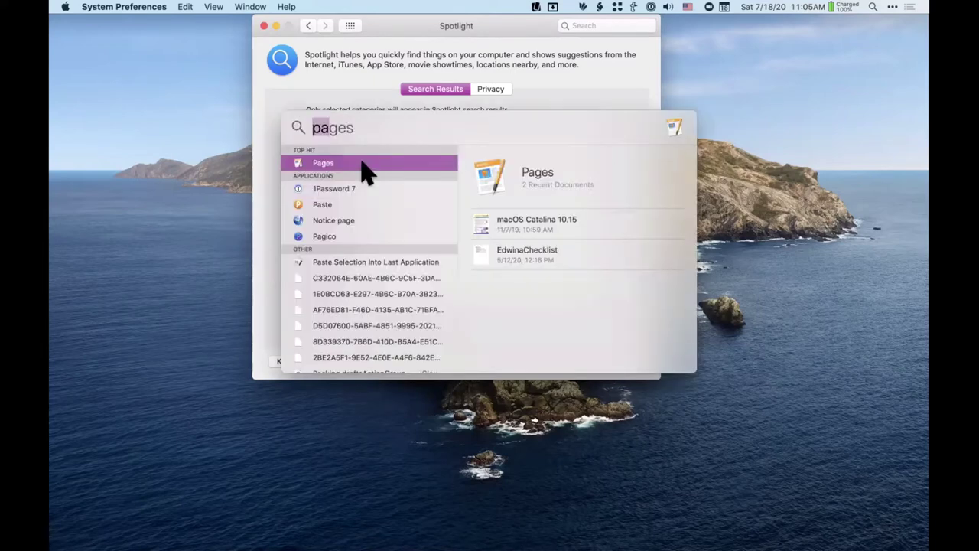
key("BackSpace")
key("BackSpace")
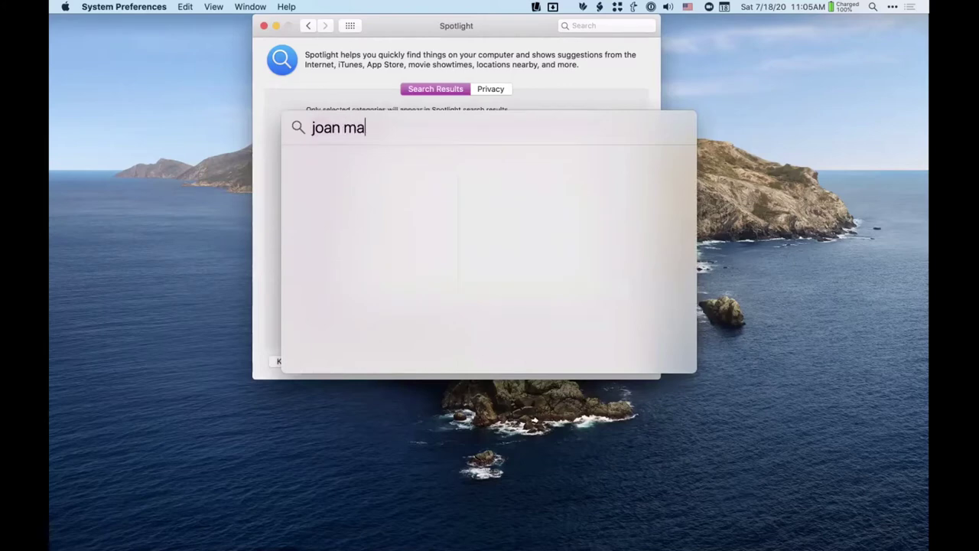
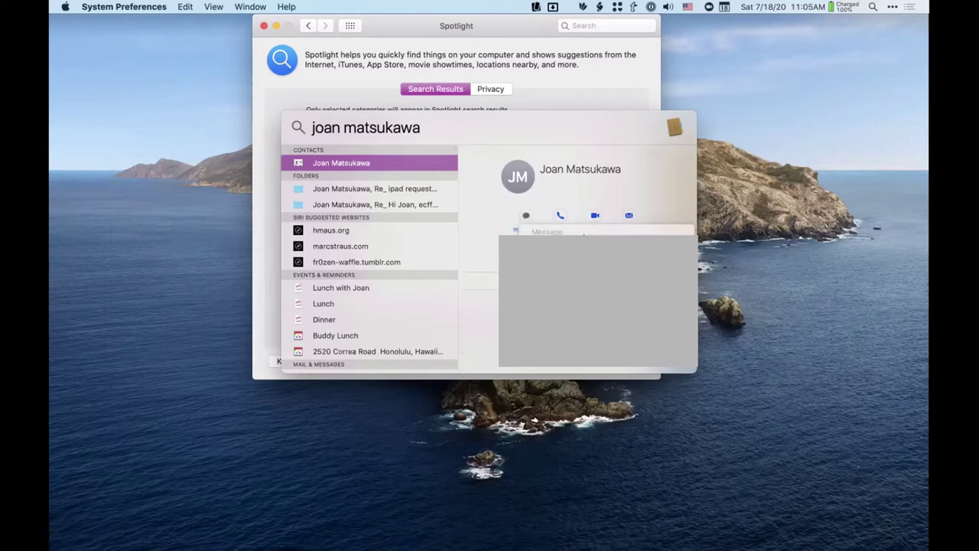
left_click(566, 234)
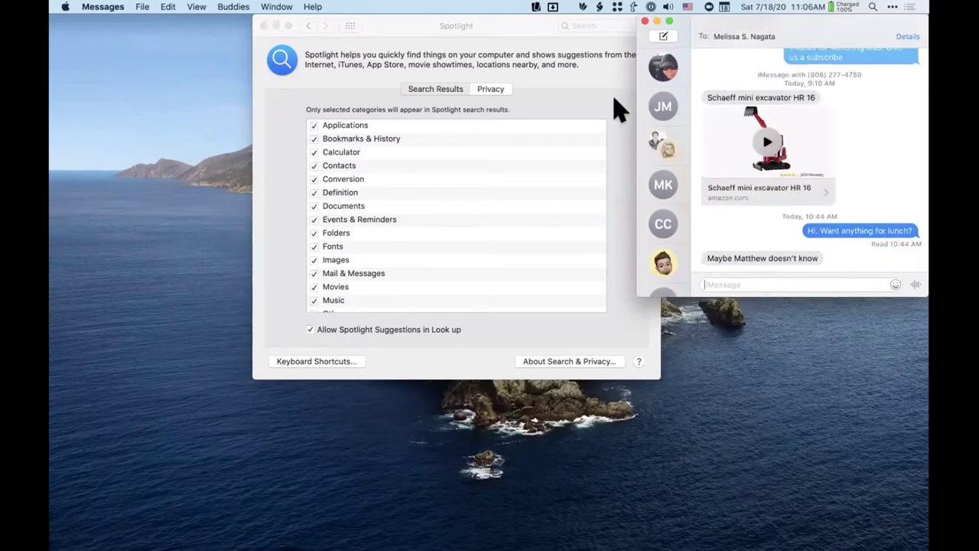
Step: Close Messages and reopen Spotlight with the contact query cleared
left_click(645, 21)
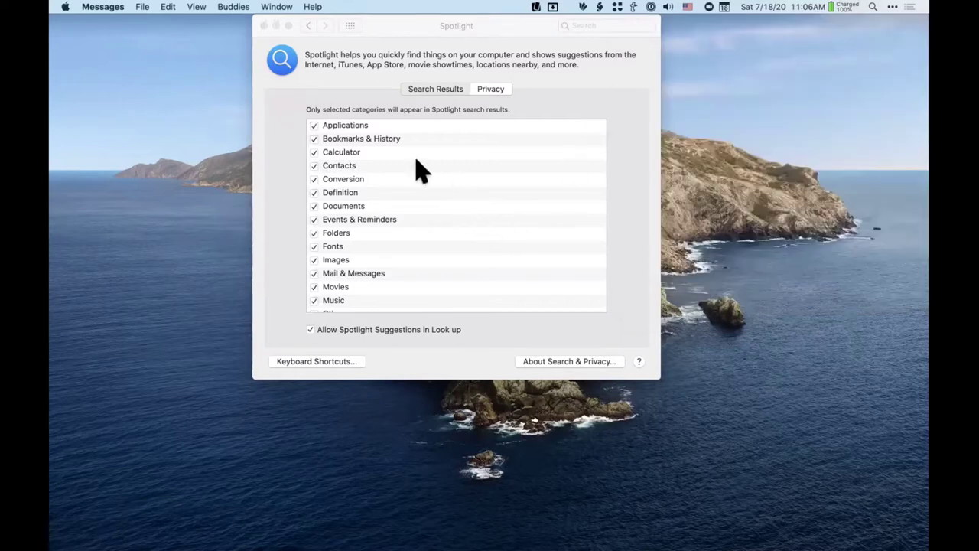
left_click(358, 157)
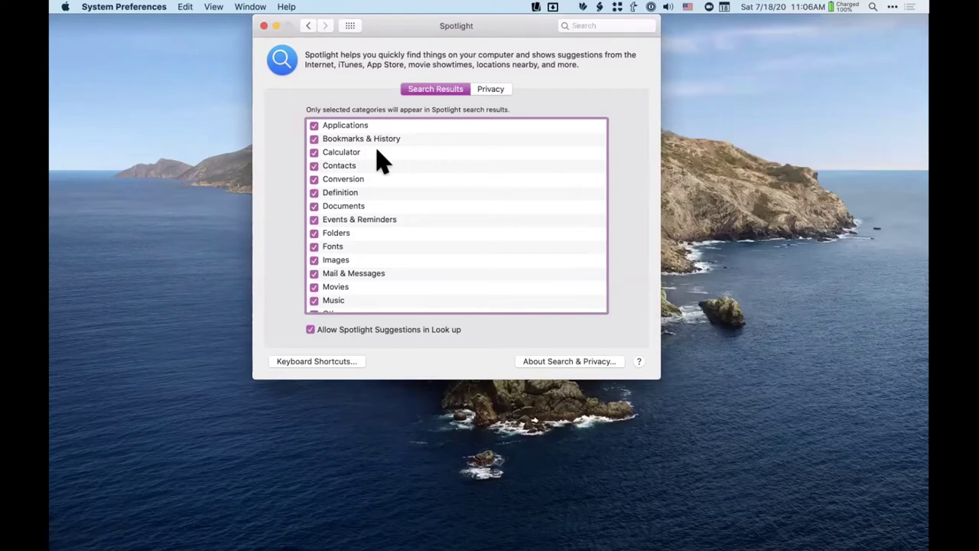
key("super+space")
key("BackSpace")
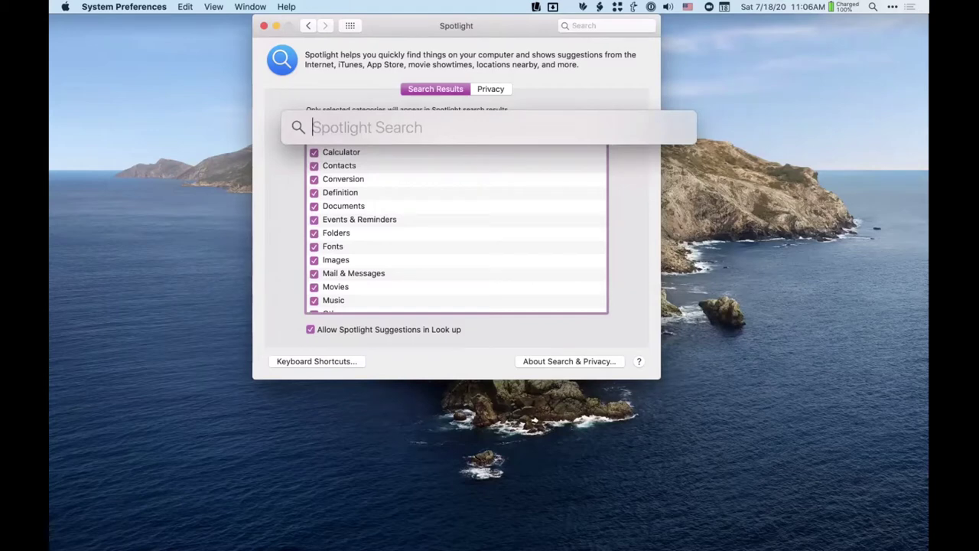
Step: Calculate 562*23 (12,926), then 536*23 (12,328) in Spotlight, and dismiss it
type("562")
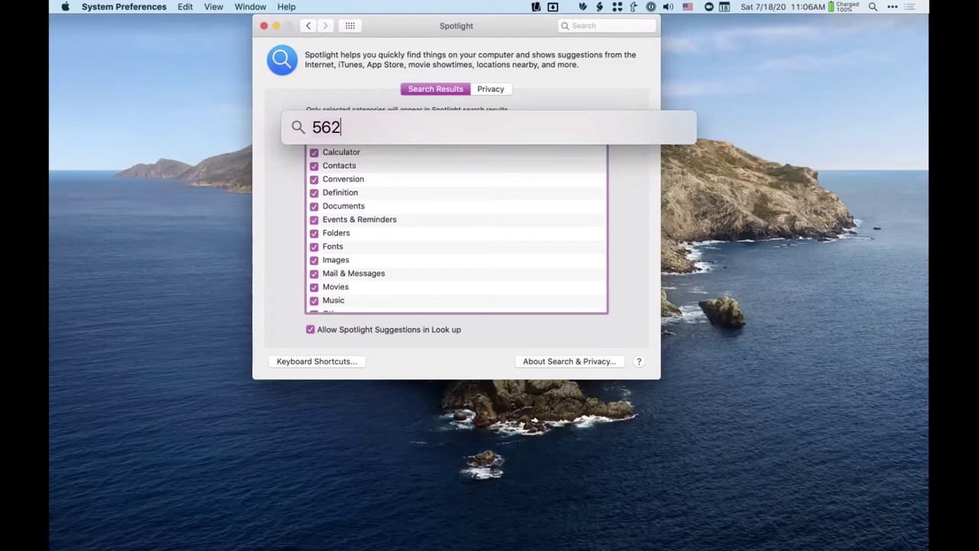
type("*23")
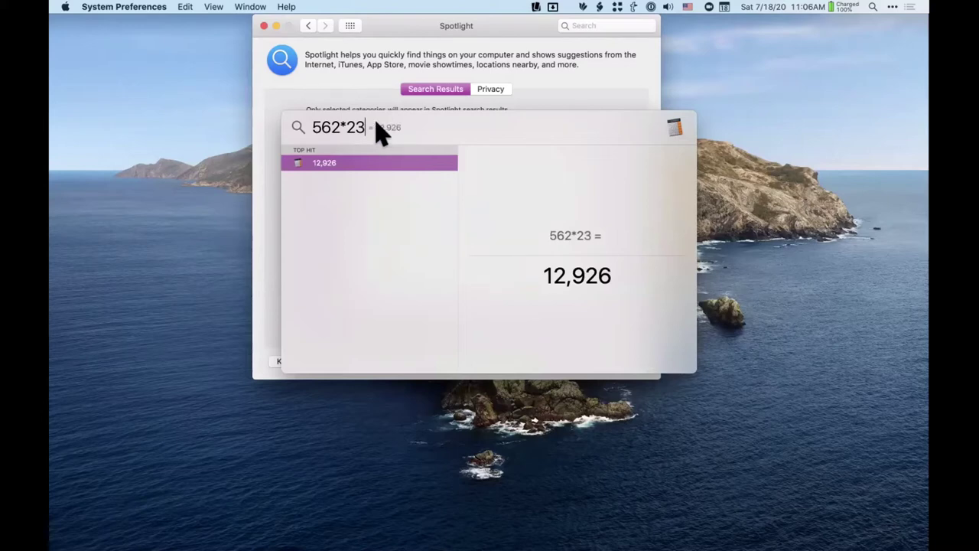
key("BackSpace")
key("BackSpace")
key("BackSpace")
key("BackSpace")
key("BackSpace")
key("BackSpace")
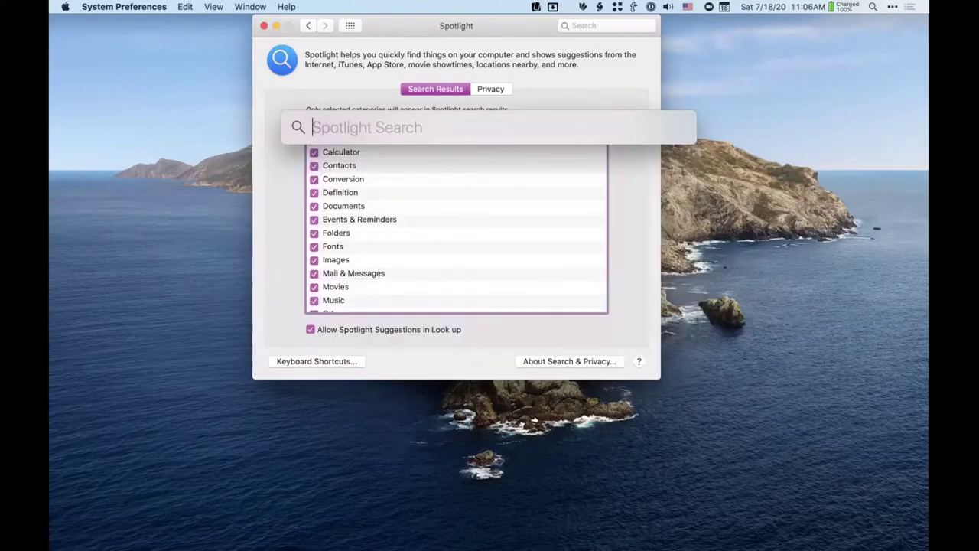
type("536")
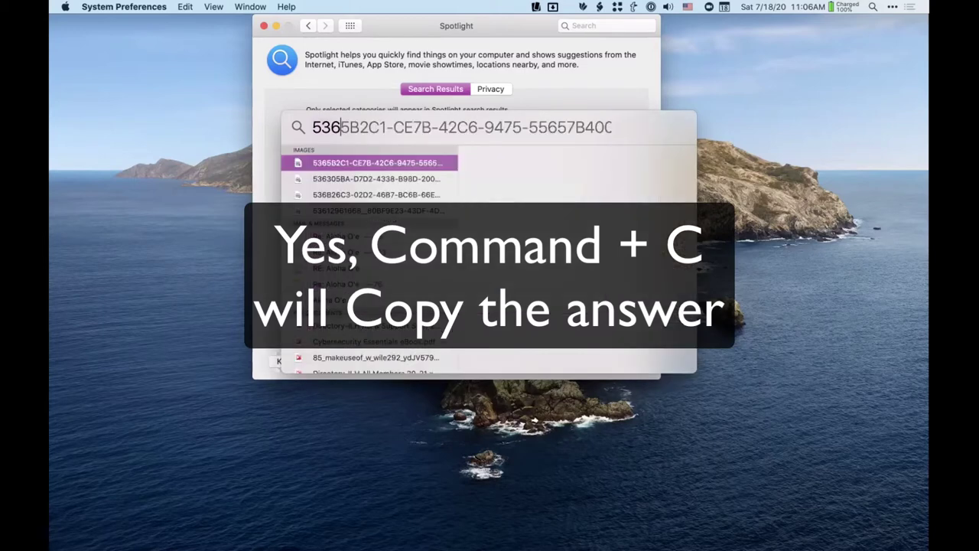
type("*23")
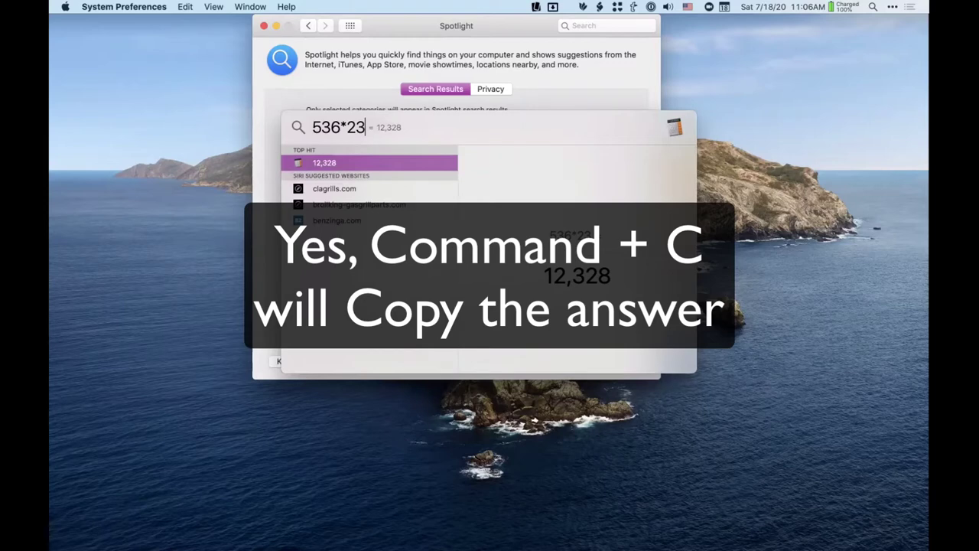
key("Escape")
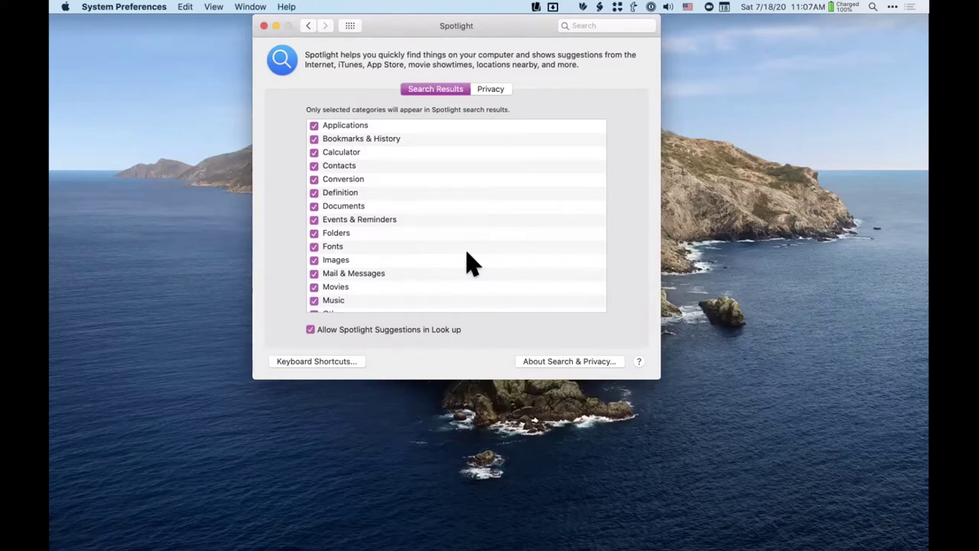
Step: Review the 'Show Spotlight search' keyboard shortcut, then close System Preferences
scroll(465, 252, "down", 3)
scroll(444, 195, "up", 3)
left_click(308, 359)
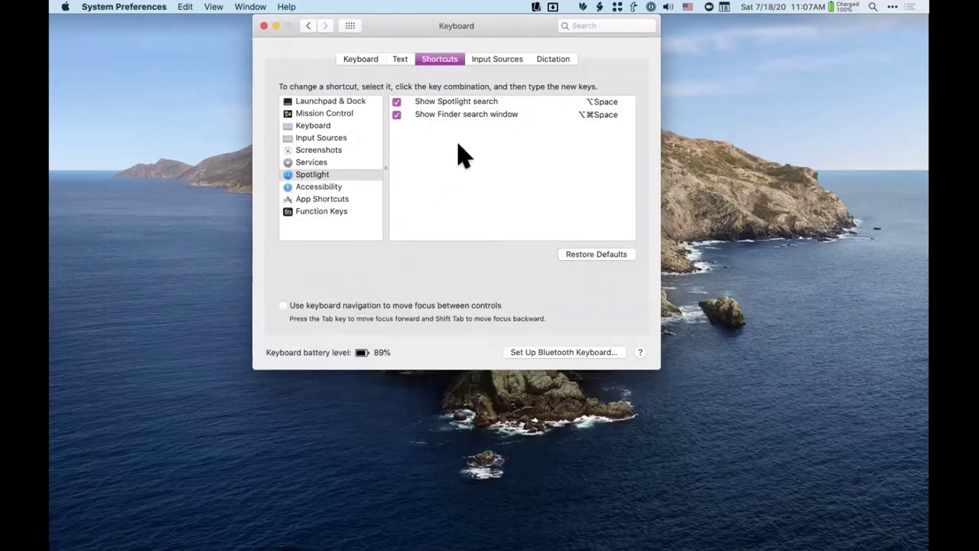
left_click(468, 101)
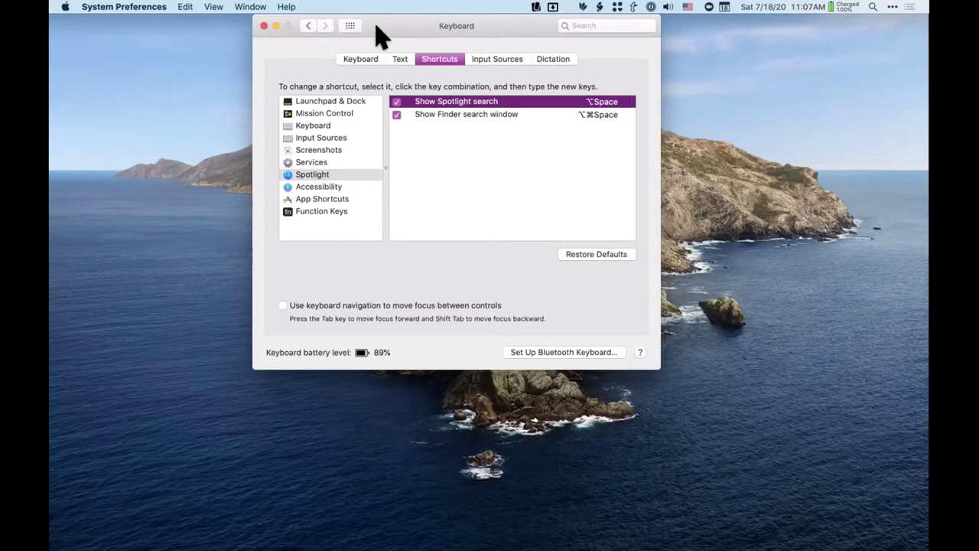
left_click(262, 25)
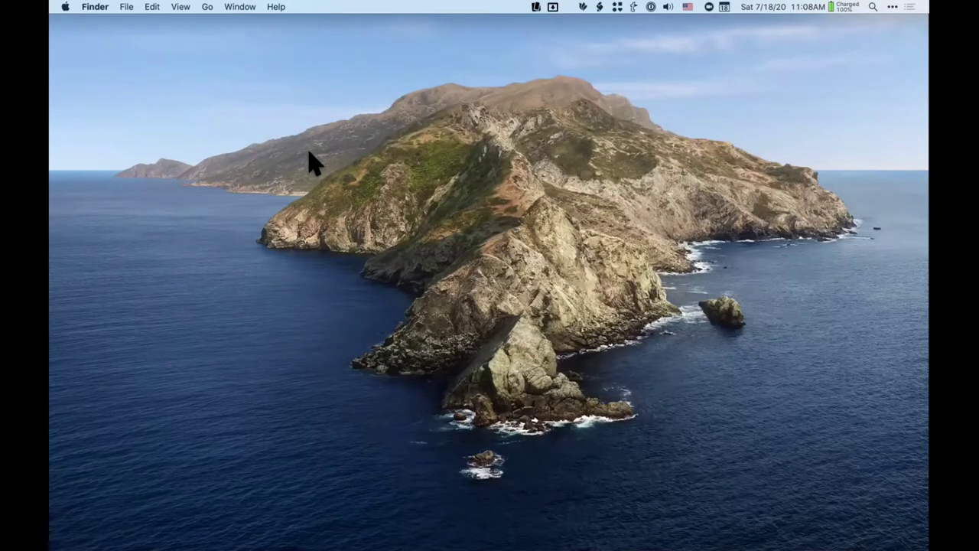
Step: Toggle between the Alfred bar and Spotlight, clearing Spotlight's previous calculation
left_click_drag(228, 113, 314, 144)
key("alt+space")
key("Escape")
key("alt+space")
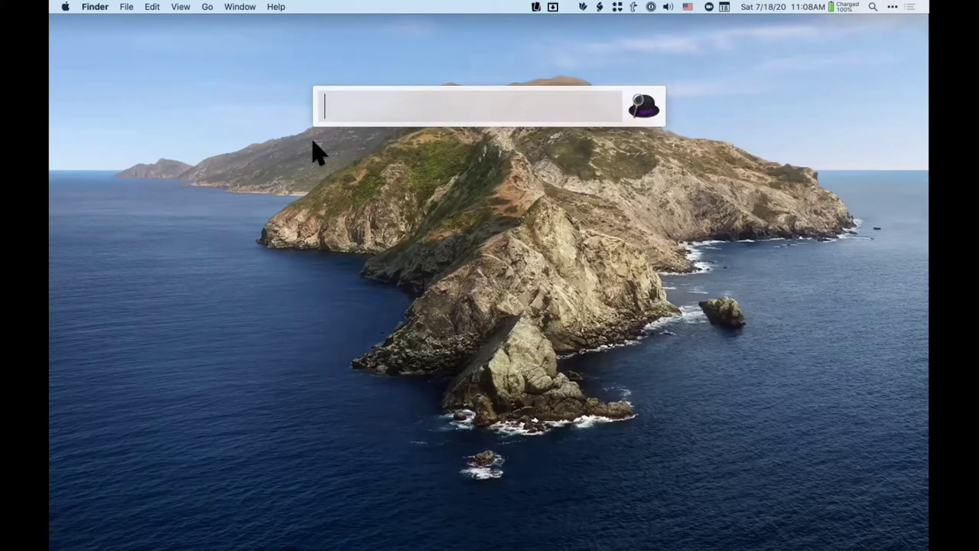
key("super+space")
key("BackSpace")
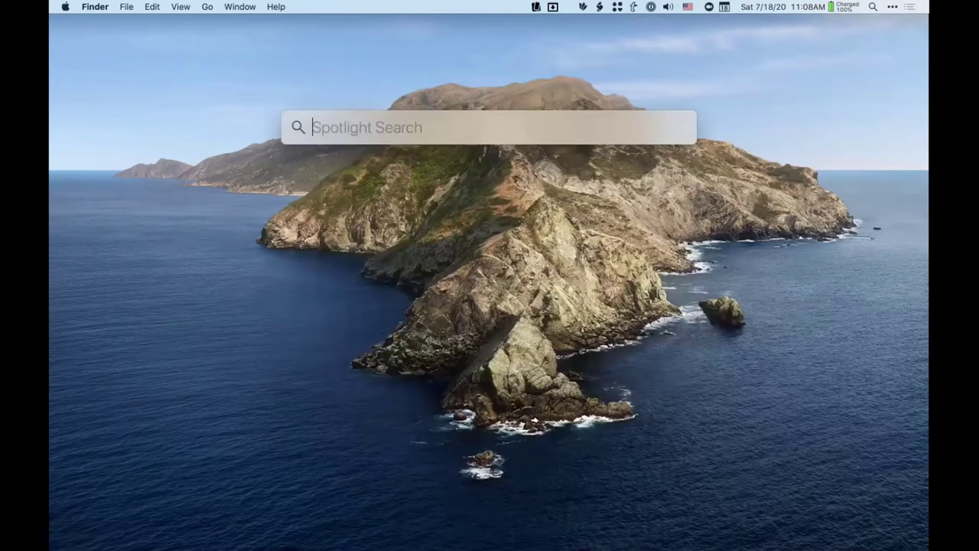
key("Escape")
key("alt+space")
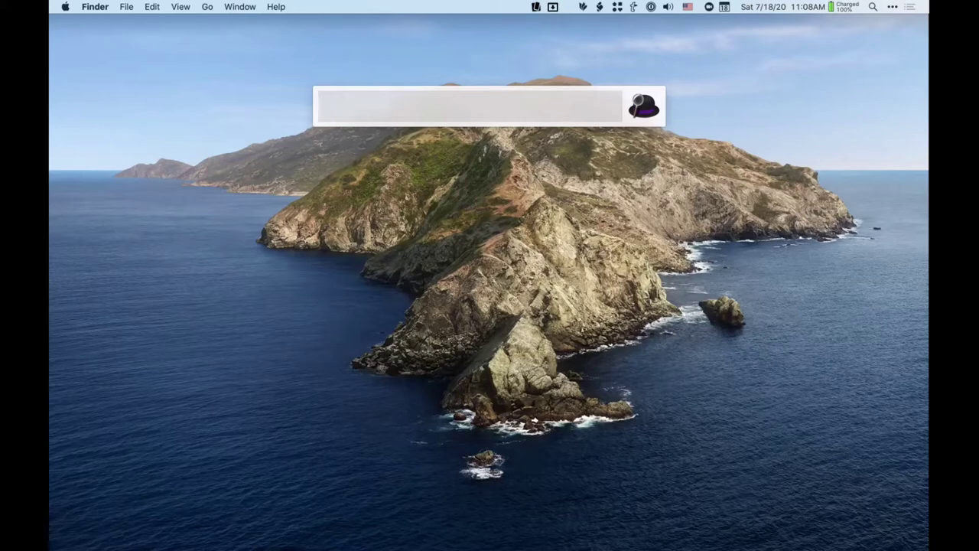
key("Escape")
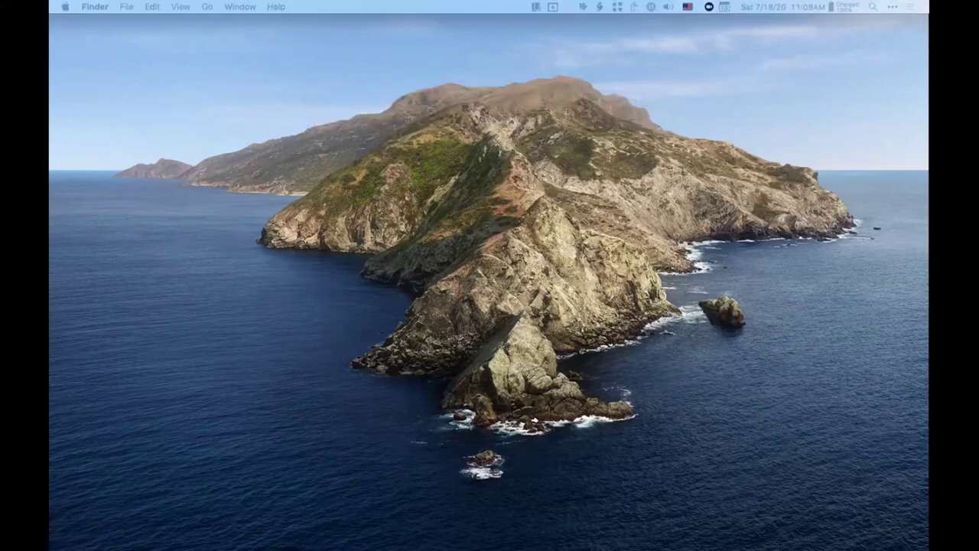
Step: Search Alfred for files matching 'mac to reach Mac Utility Apps.pdf
key("alt+space")
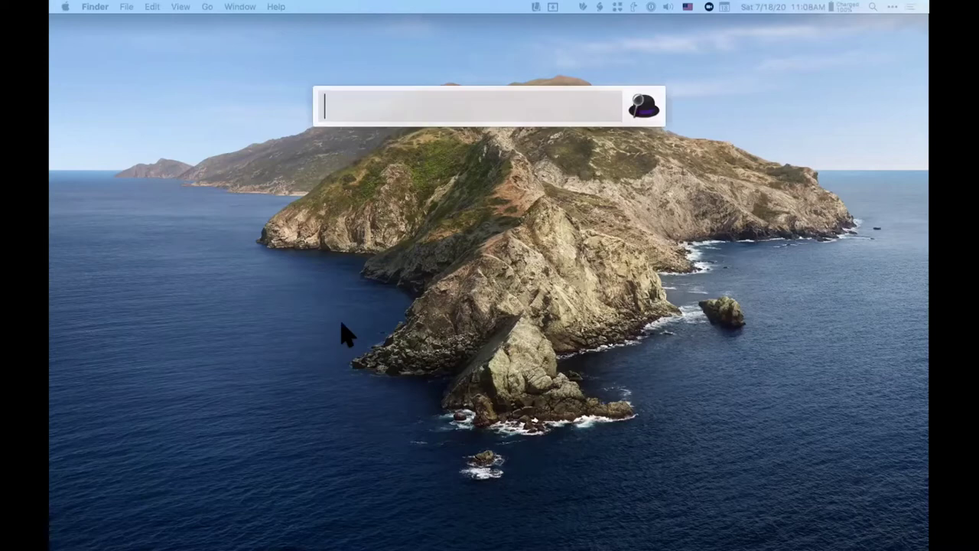
type("'amac")
key("BackSpace")
key("BackSpace")
key("BackSpace")
key("BackSpace")
type("mac")
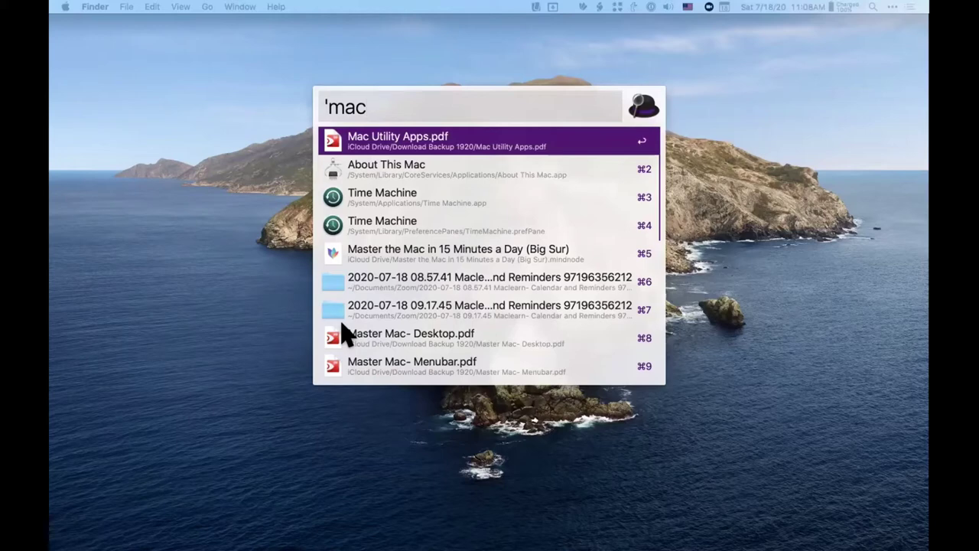
key("Escape")
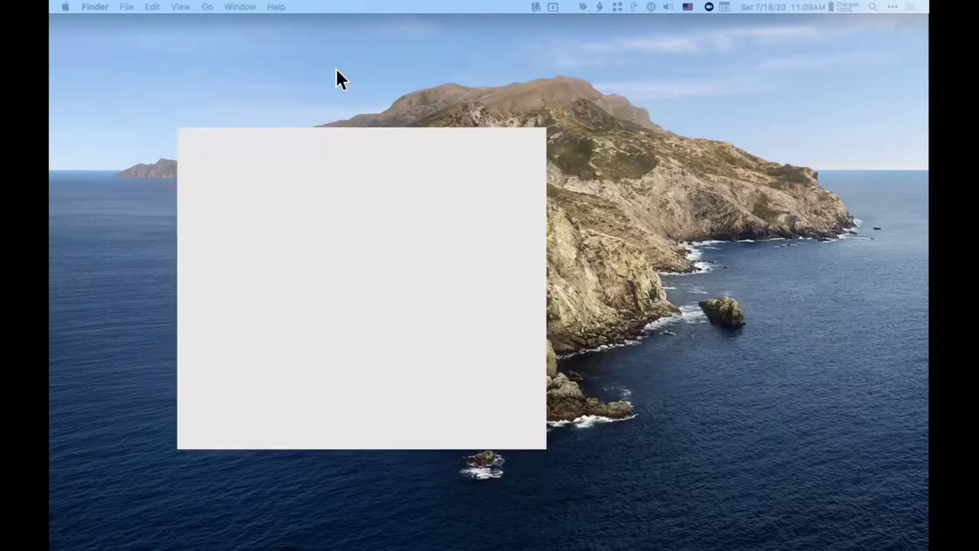
Step: Close the PDF, preview Mac Utility Apps.pdf via Spotlight search 'mac utility apps', then dismiss Spotlight
key("super+w")
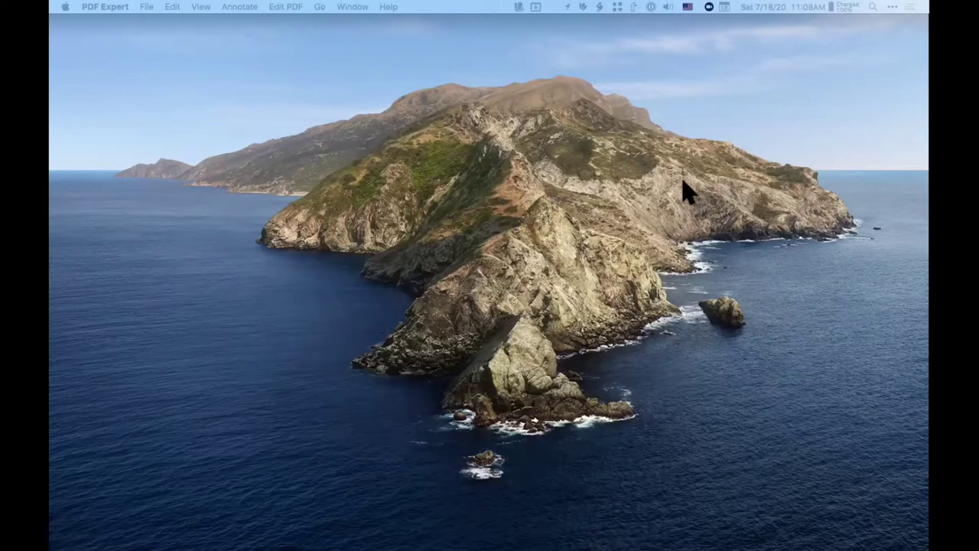
left_click(268, 145)
key("super+space")
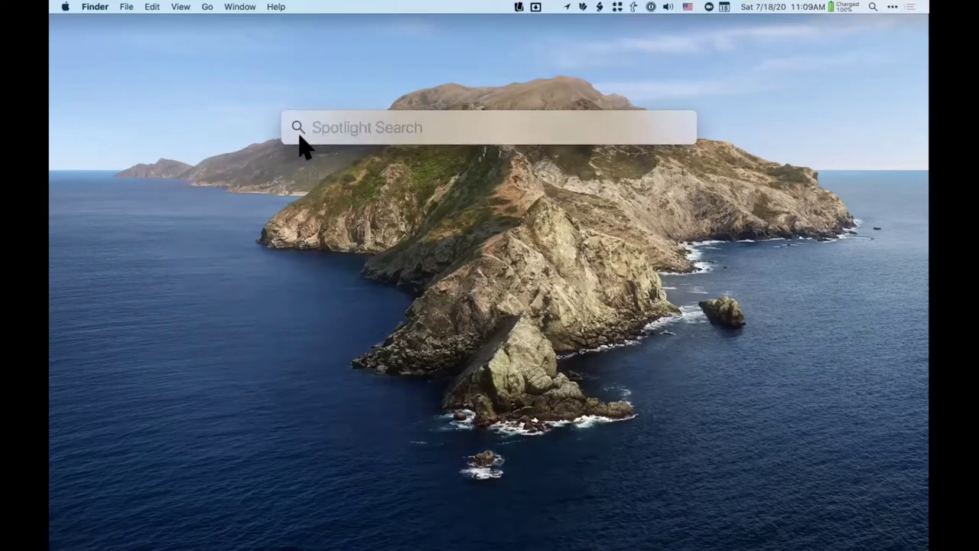
type("mac utility apps")
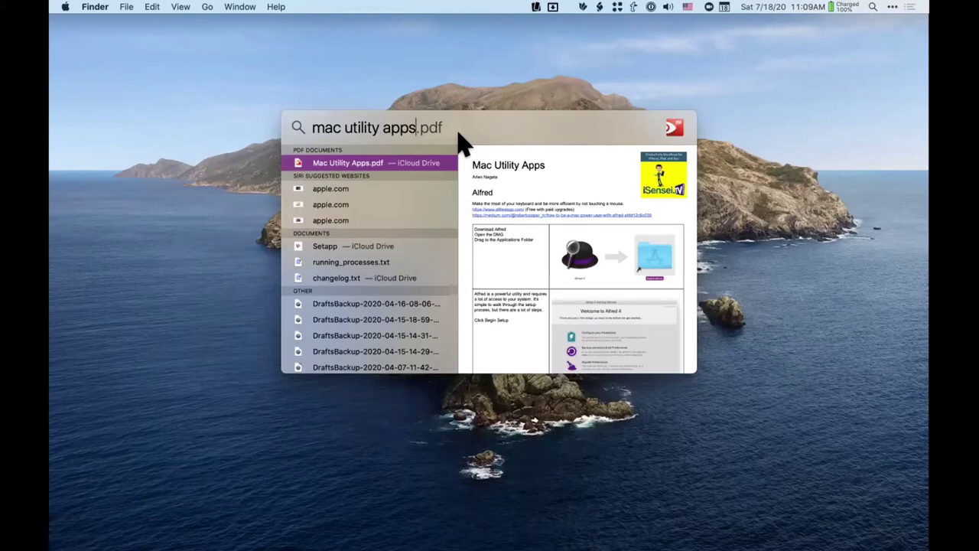
key("super+a")
key("BackSpace")
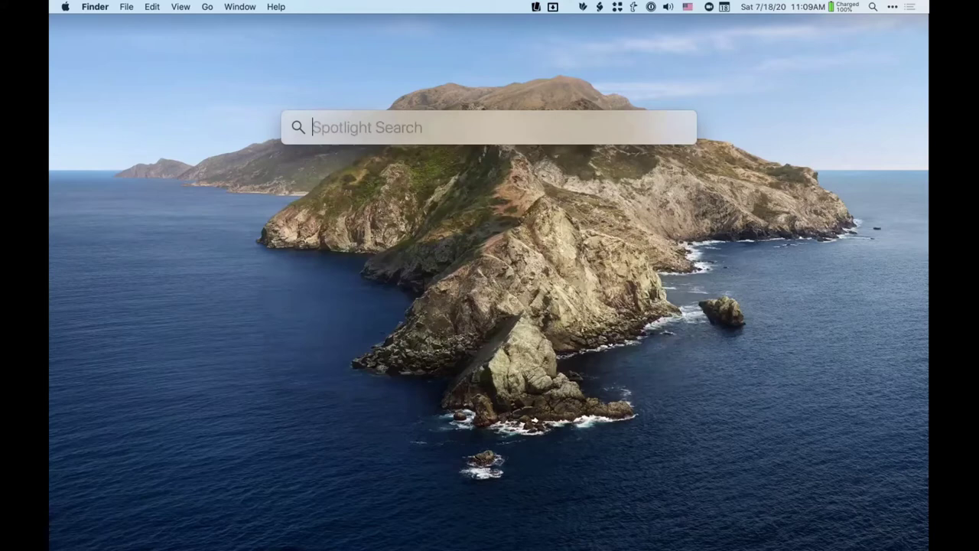
key("Escape")
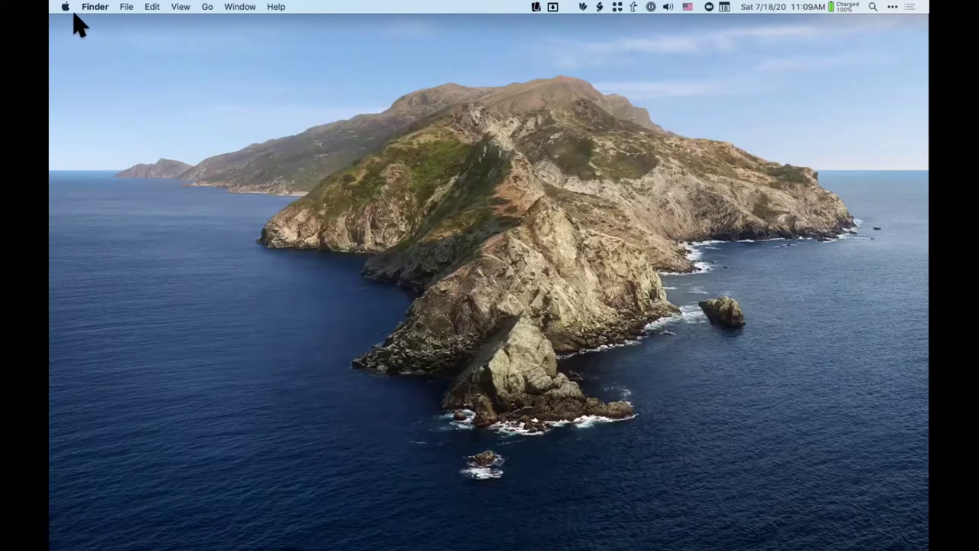
left_click(64, 7)
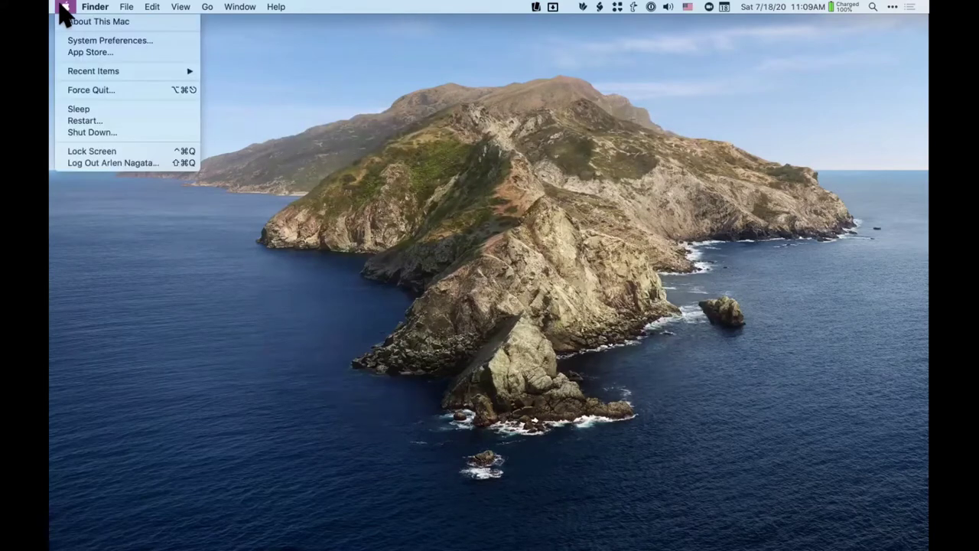
left_click(107, 41)
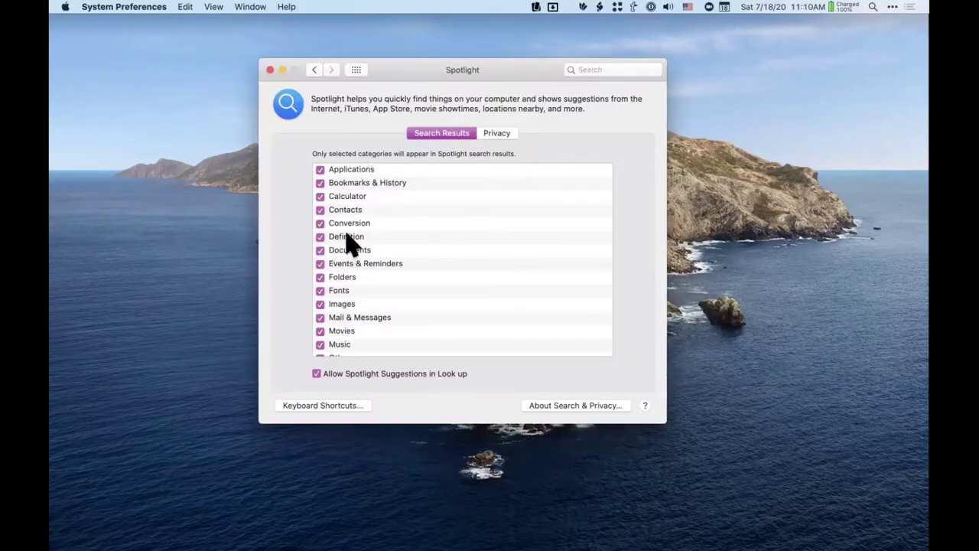
key("super+space")
type("avocado")
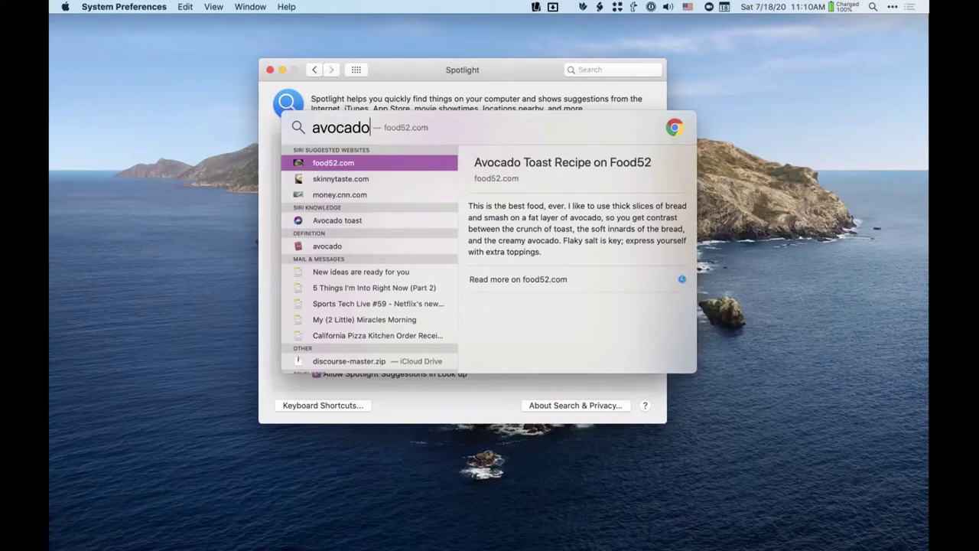
key("Down")
key("Down")
key("Down")
key("Down")
key("Up")
key("Up")
key("Up")
key("Up")
key("Down")
key("Down")
key("Down")
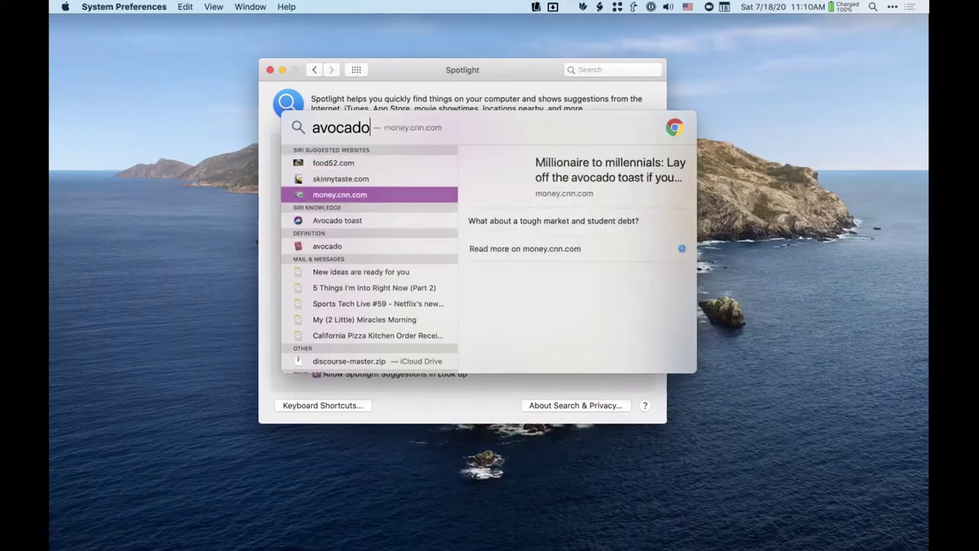
key("Down")
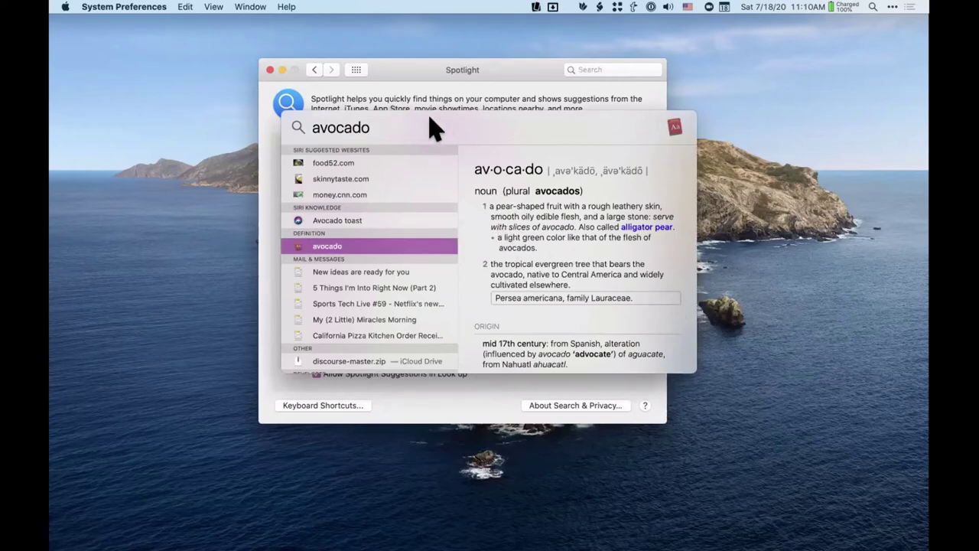
left_click(419, 77)
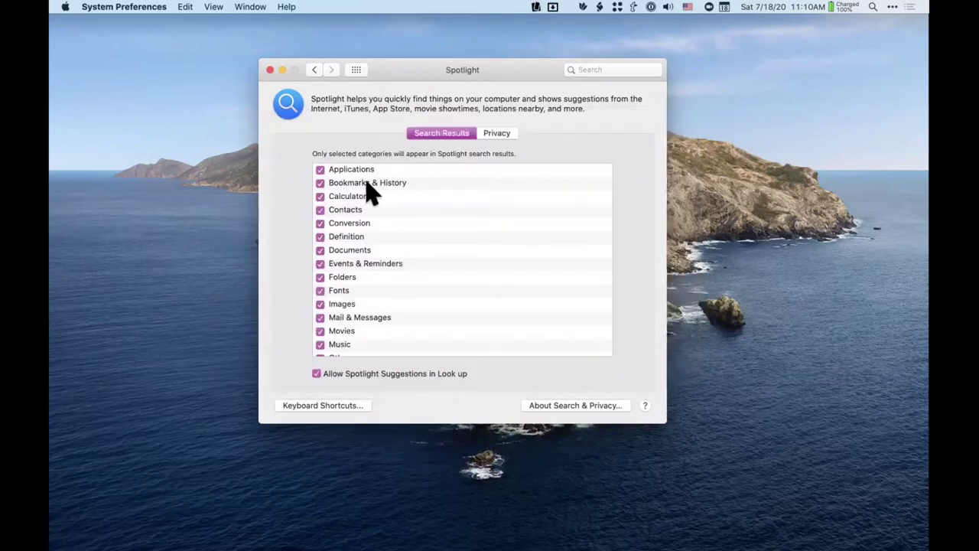
scroll(366, 344, "down", 4)
key("super+q")
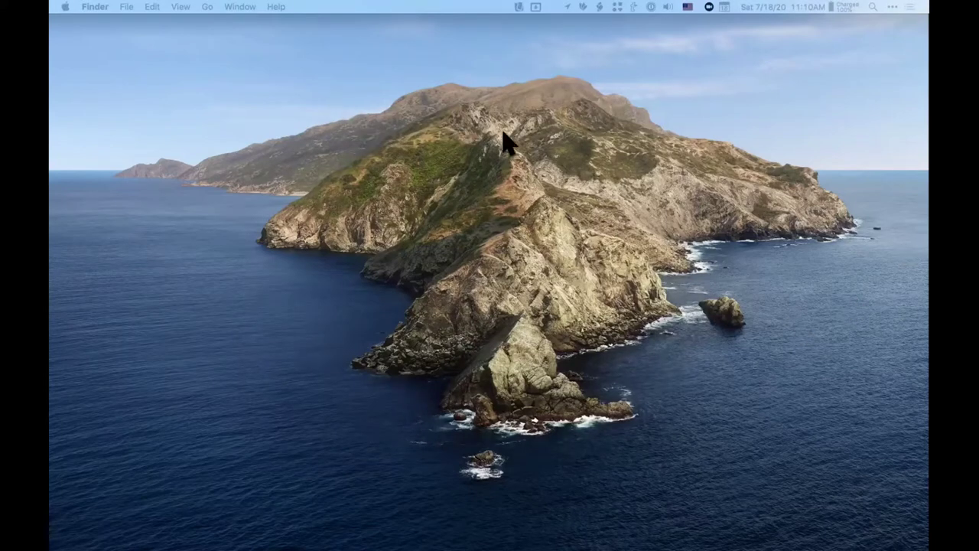
Step: Open Alfred, type 'mac utilit, then erase it to leave an empty search bar
key("alt+space")
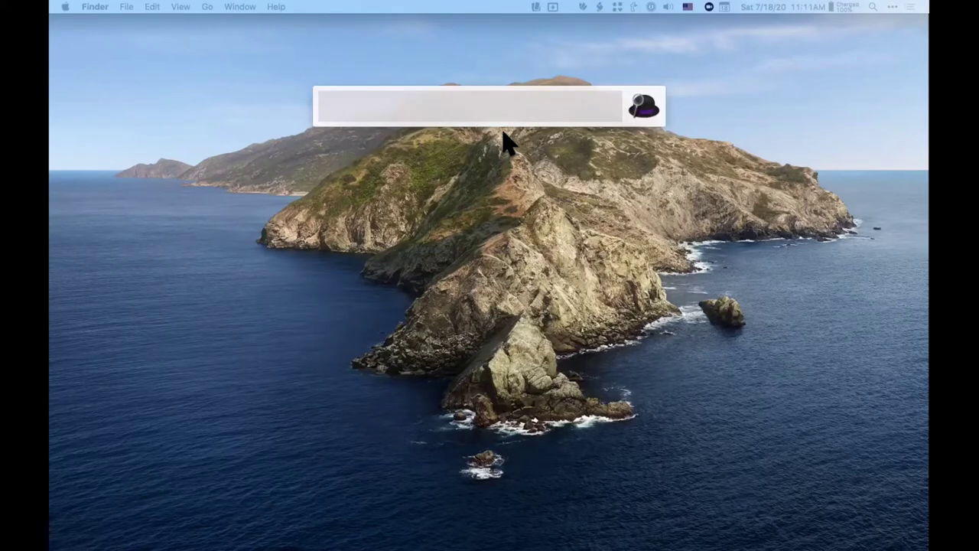
type("'")
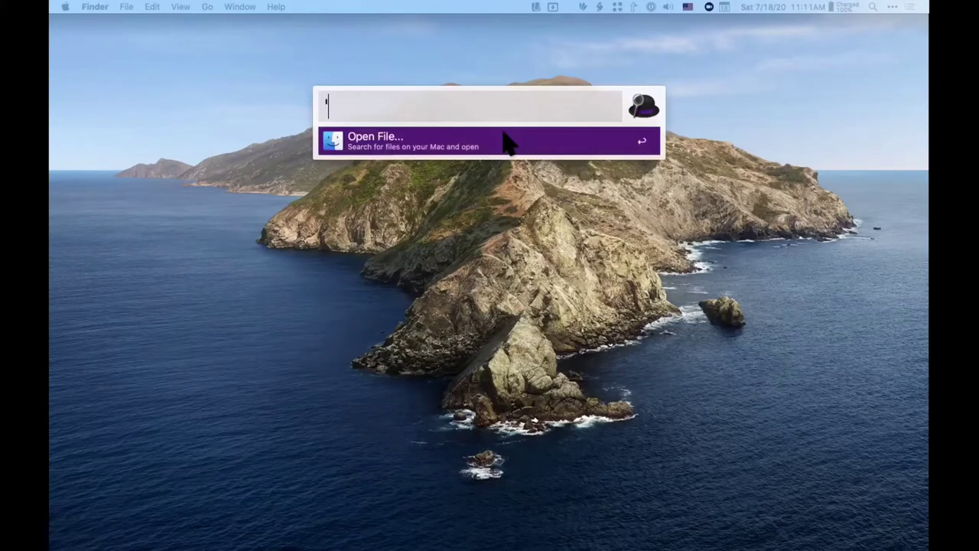
type("mac utilit")
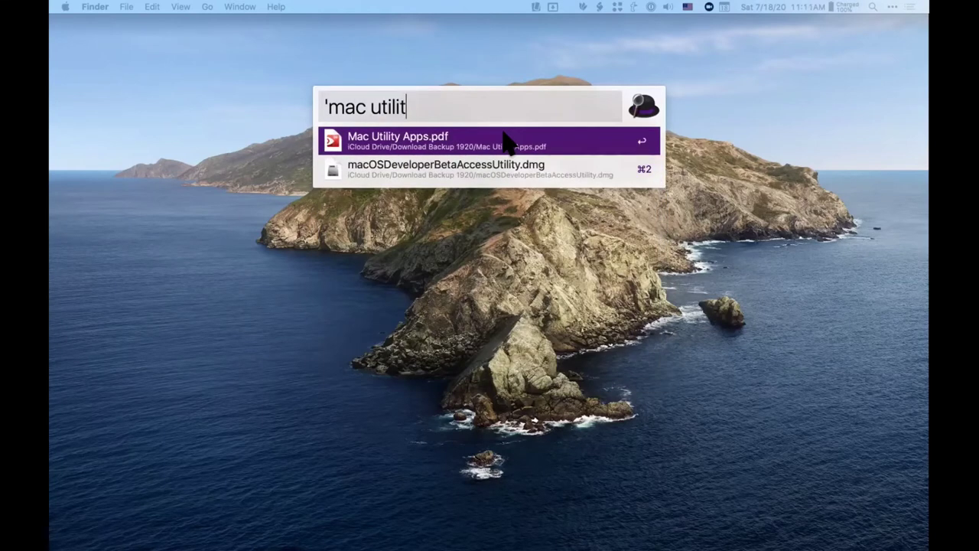
key("BackSpace")
key("BackSpace")
key("BackSpace")
key("BackSpace")
key("BackSpace")
key("BackSpace")
key("BackSpace")
key("BackSpace")
key("BackSpace")
key("BackSpace")
key("BackSpace")
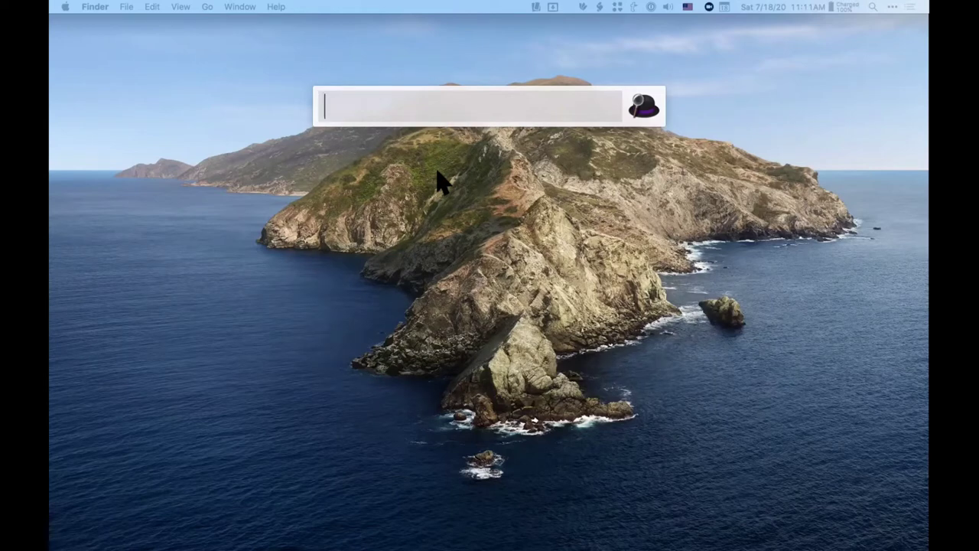
Step: Search Amazon for 'Face Masks' using Alfred's 'a' web search keyword
type("a")
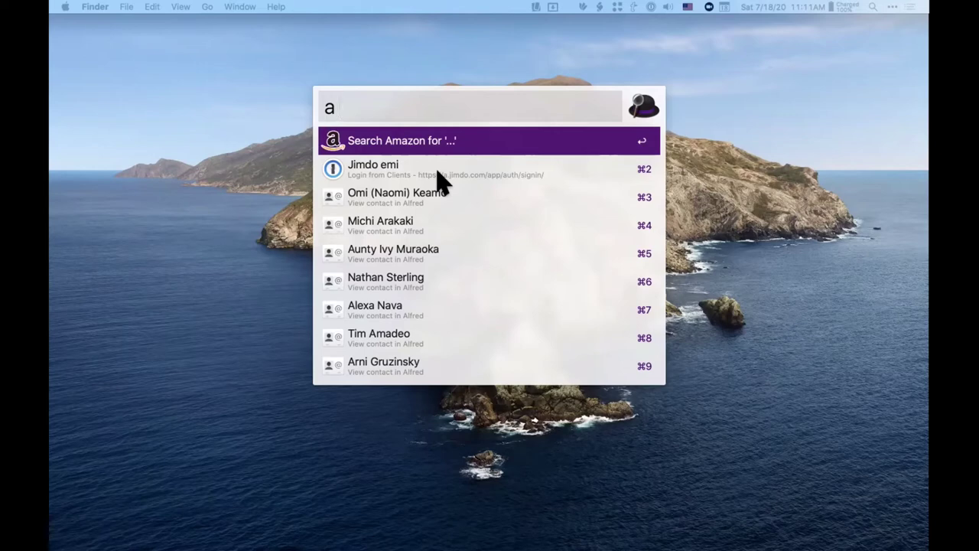
type("Face Masks")
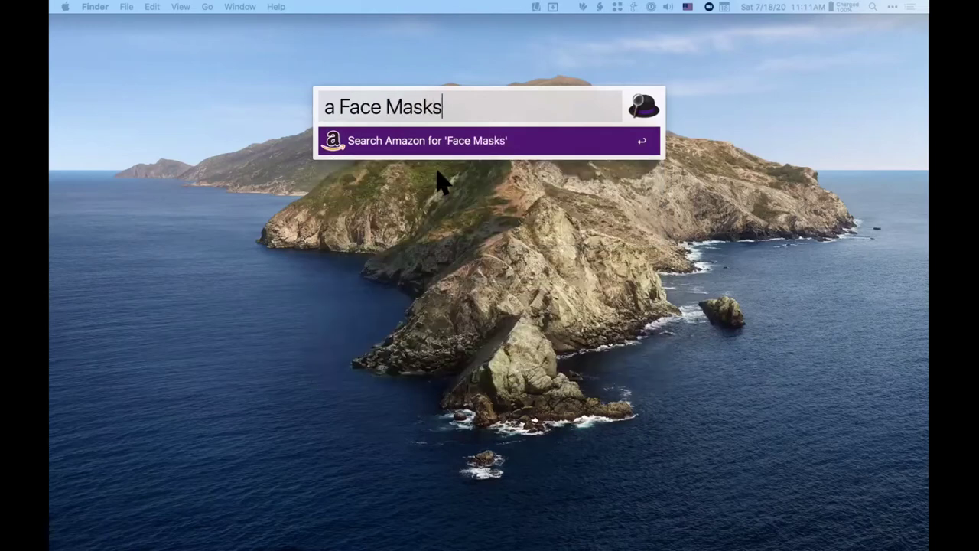
key("Return")
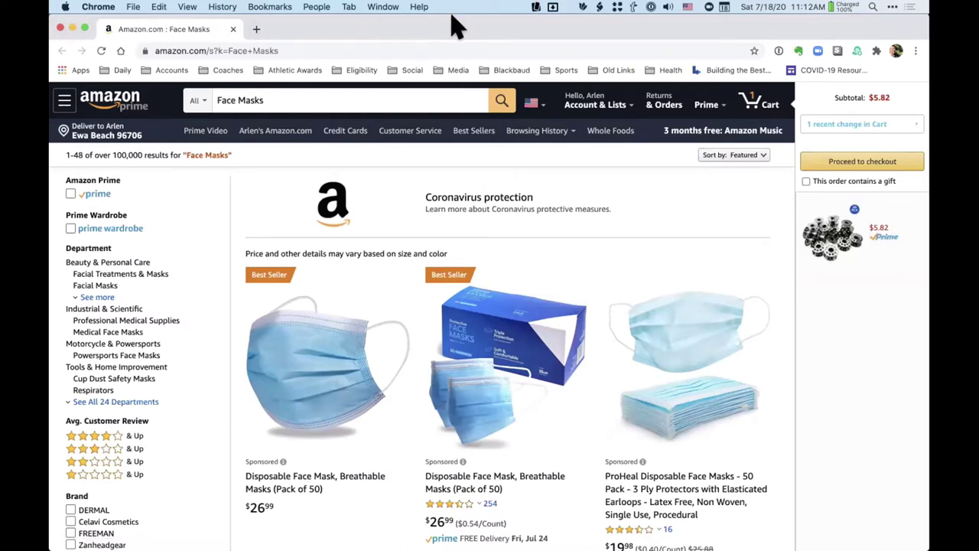
Step: Close the Amazon Face Masks tab, try amazon.com in Spotlight, hide Chrome and clear the query
left_click(255, 29)
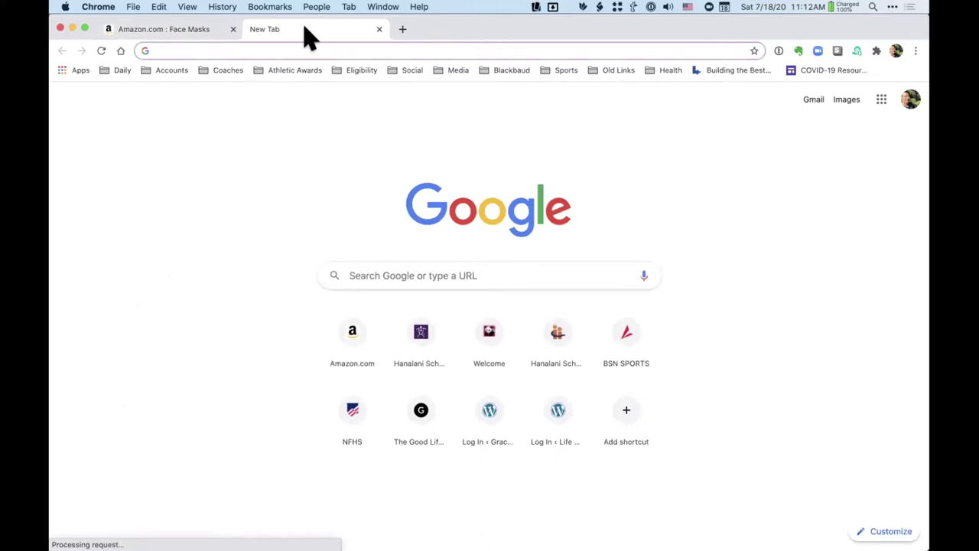
left_click(233, 29)
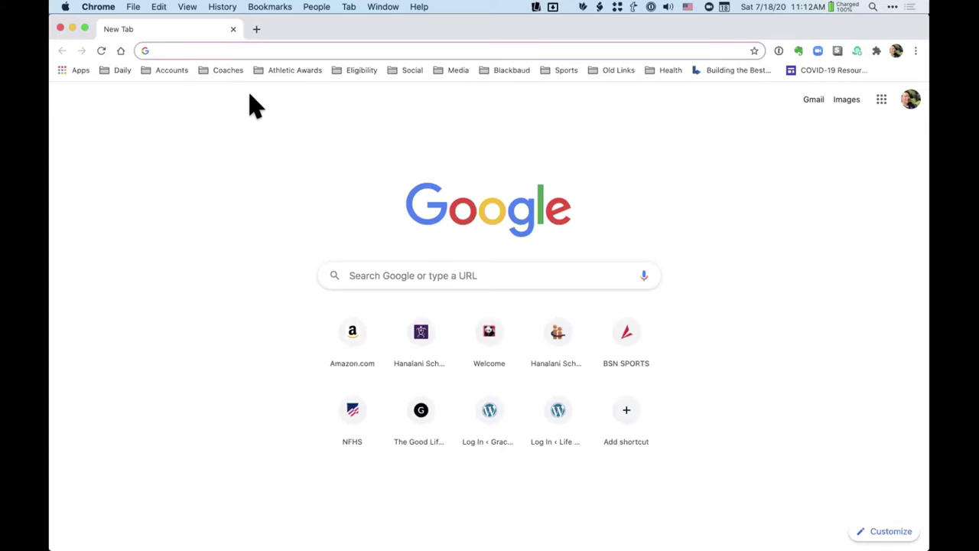
key("super+space")
key("BackSpace")
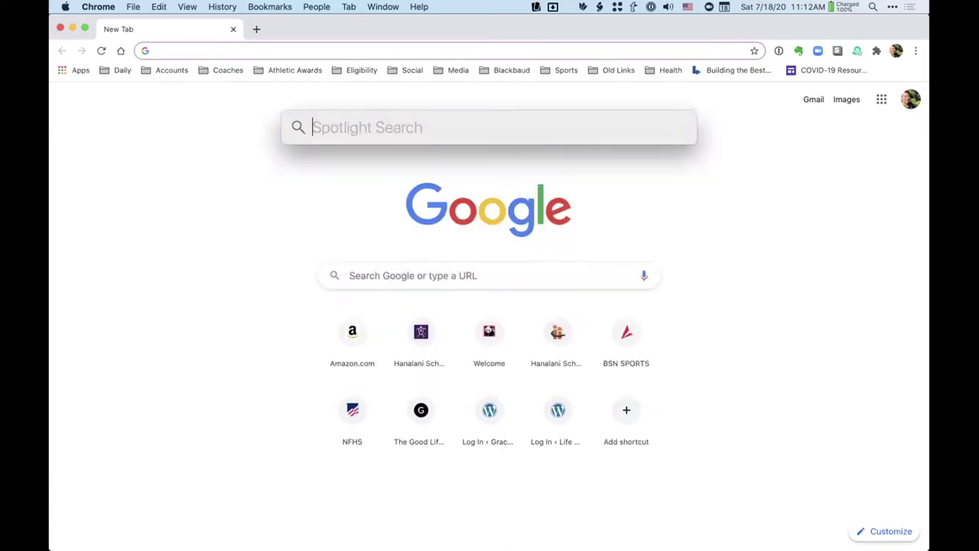
type("amazon.com")
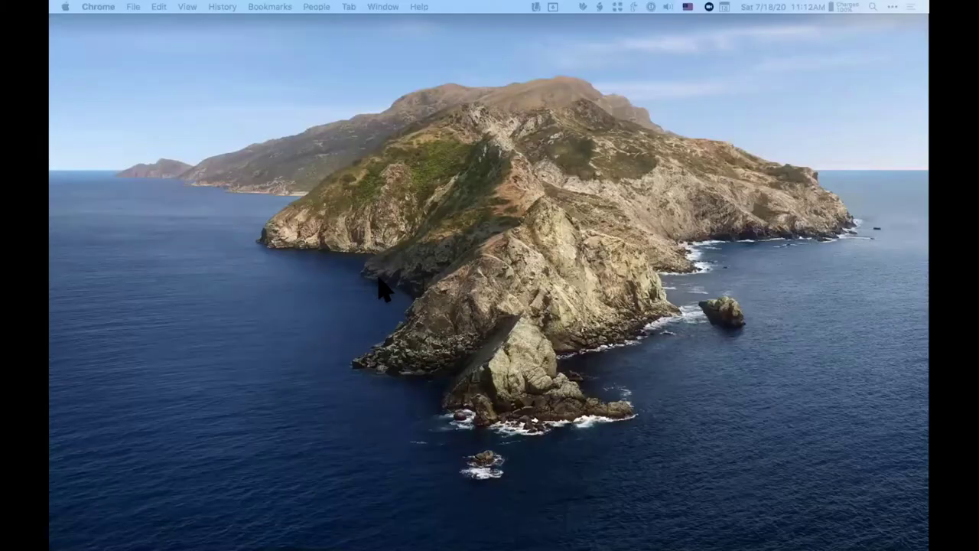
key("super+space")
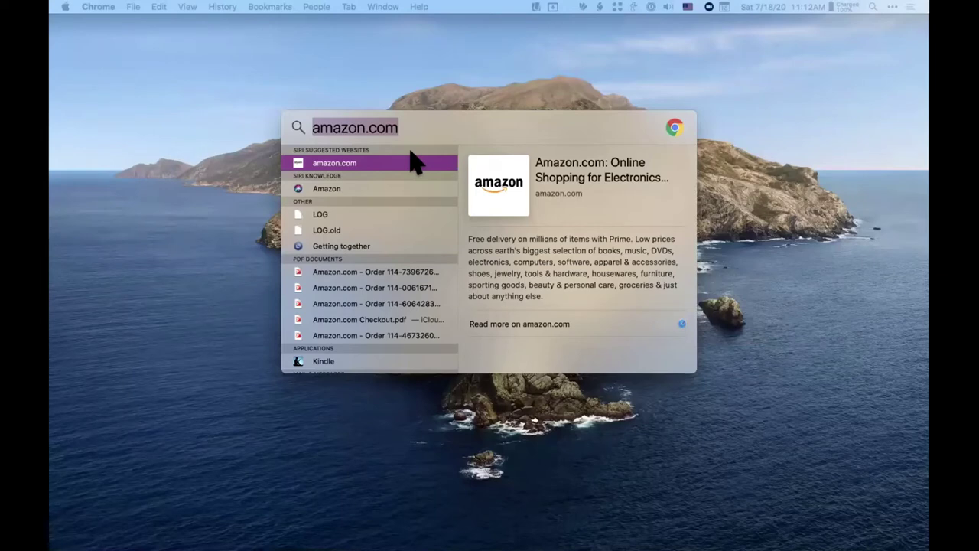
key("BackSpace")
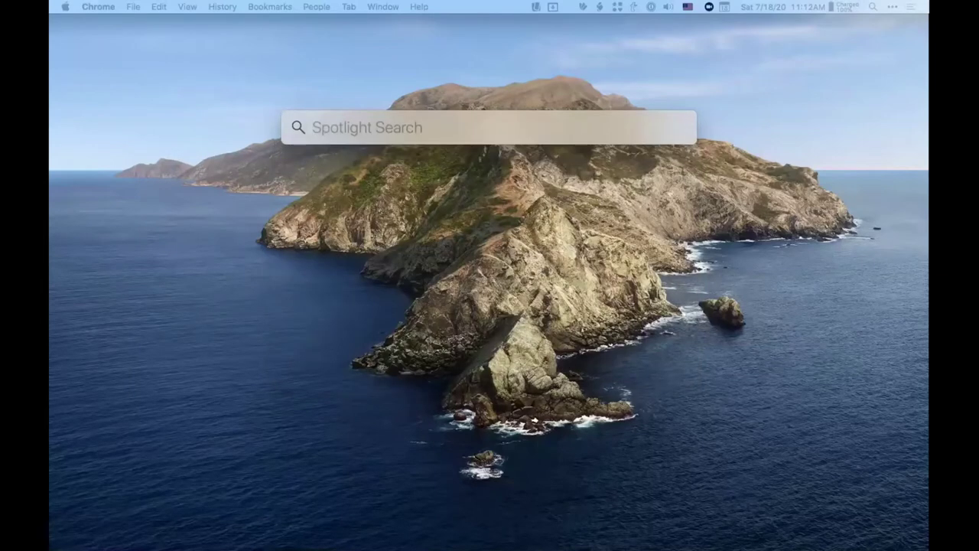
Step: Browse Alfred's contact results for 'a', then dismiss them and return to the desktop
key("alt+space")
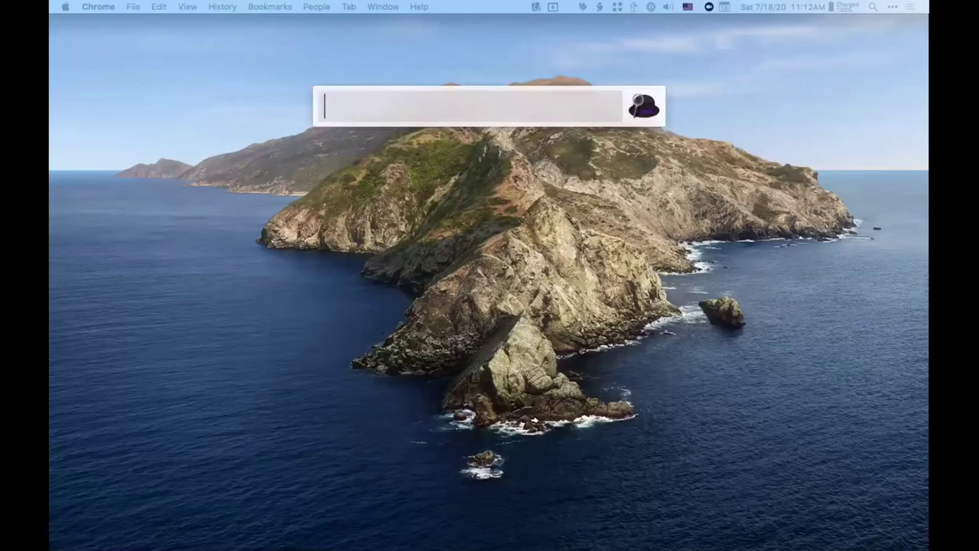
type("a")
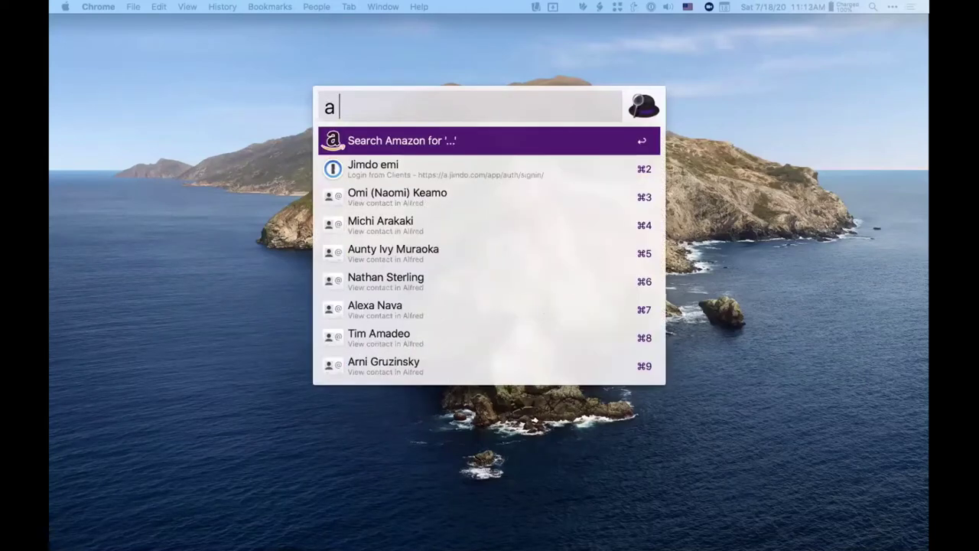
scroll(403, 142, "down", 5)
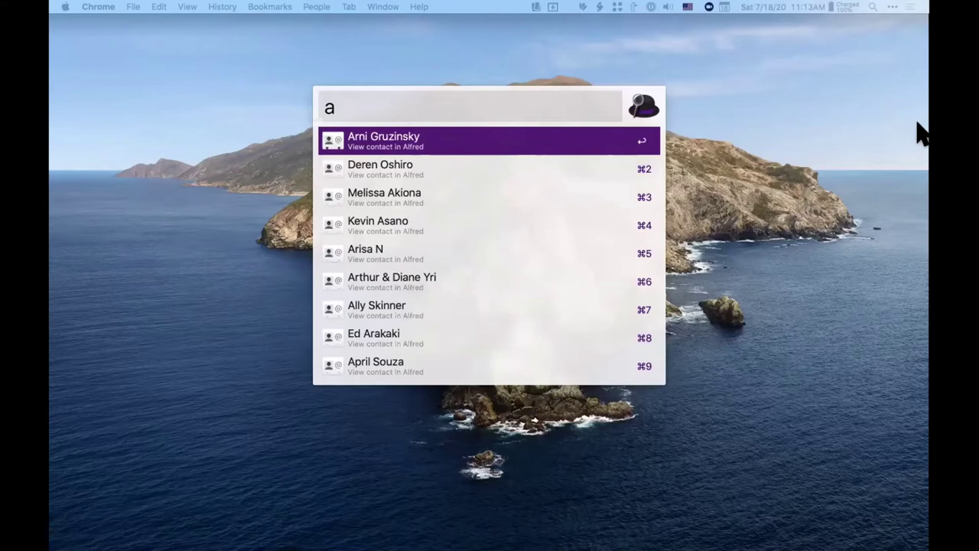
key("Escape")
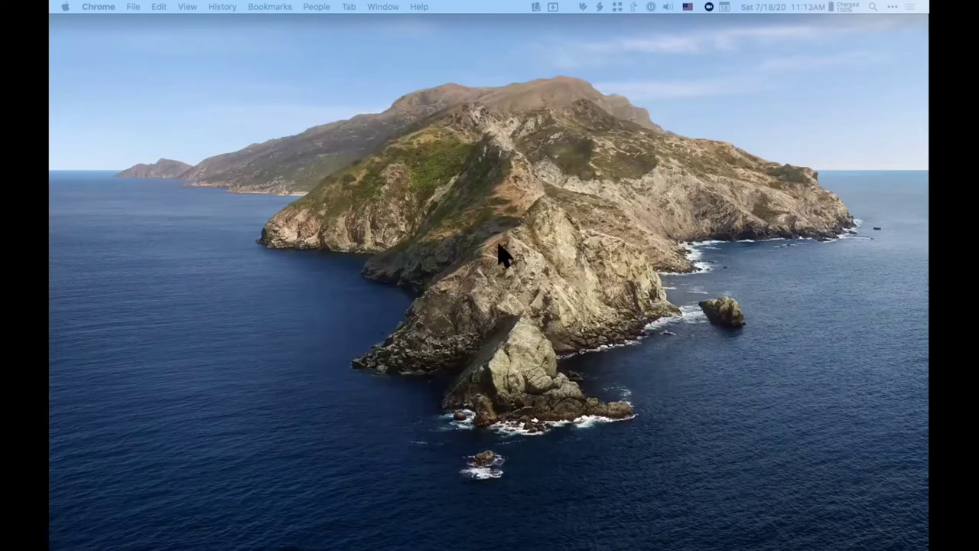
left_click(500, 255)
Step: Run a Gmail search for 'maclearn', hide Chrome, and bring back the Alfred bar
key("super+space")
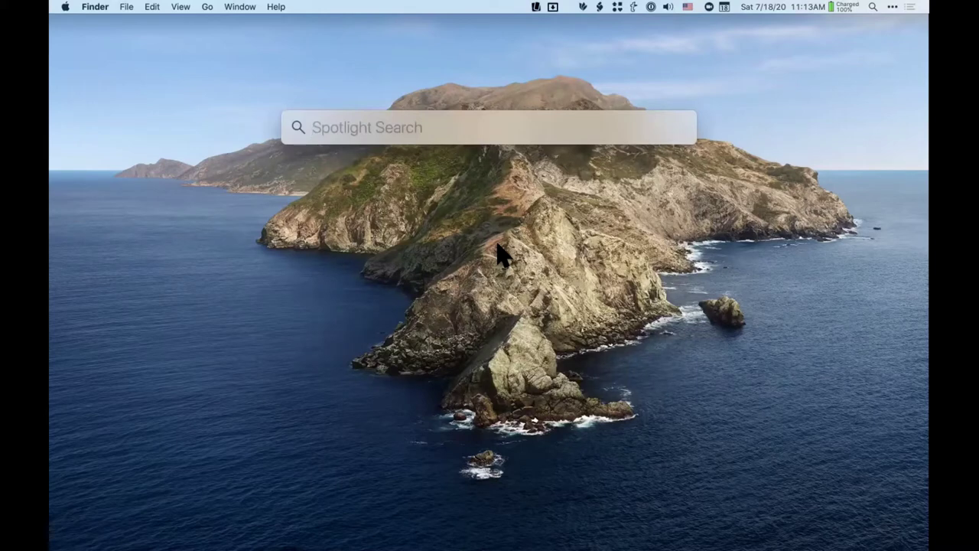
type("gmail")
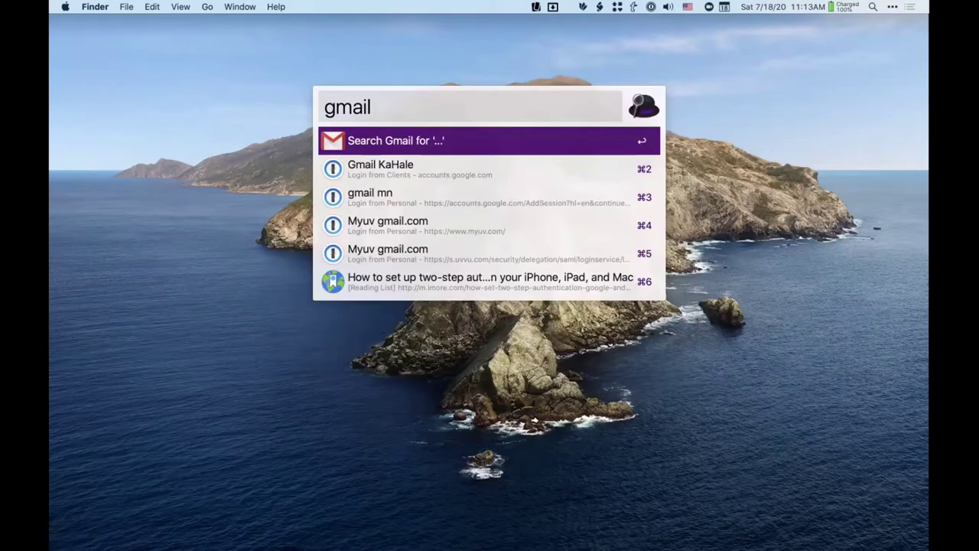
type("maclearn")
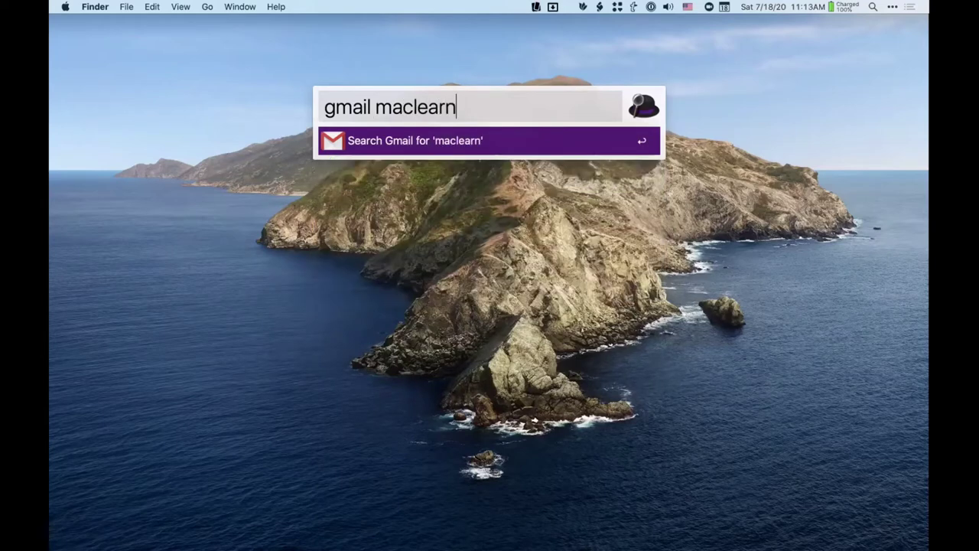
key("Return")
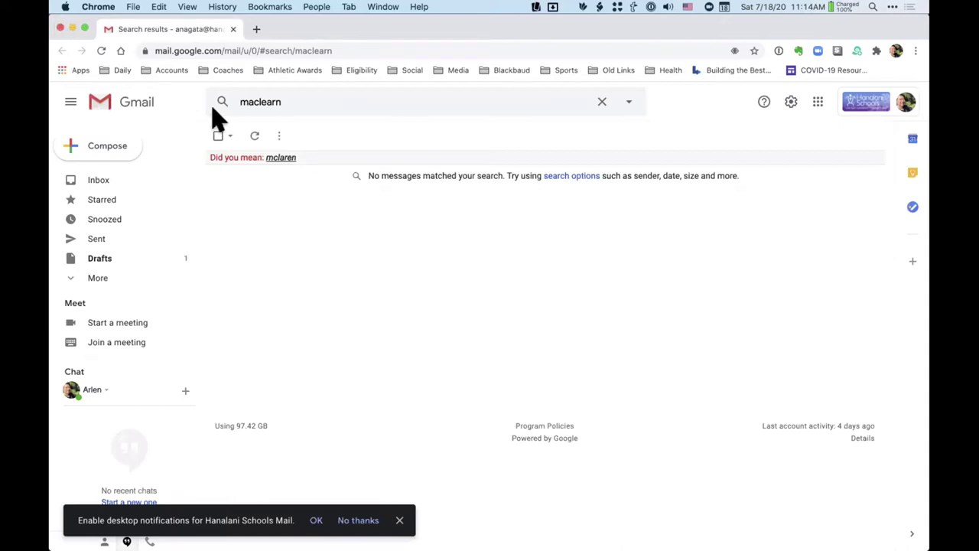
key("super+q")
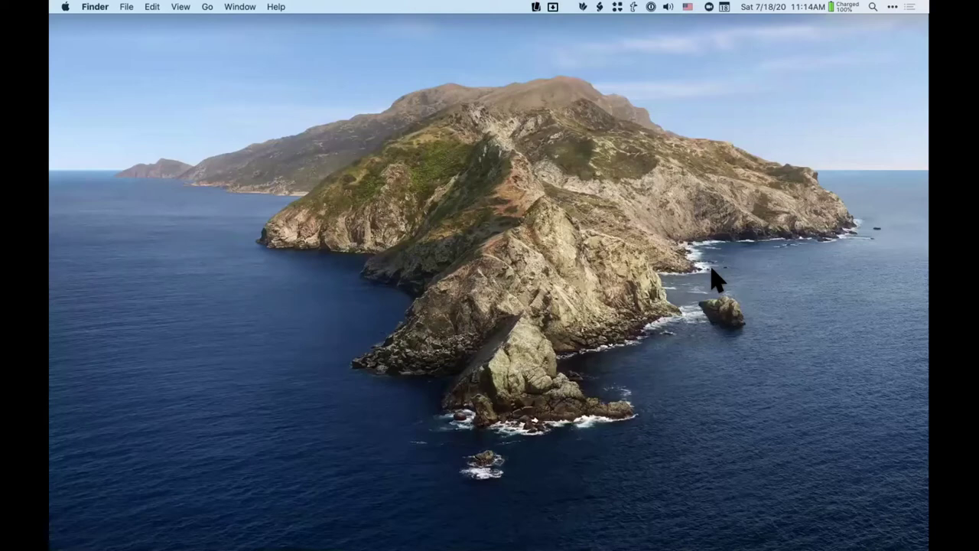
key("alt+space")
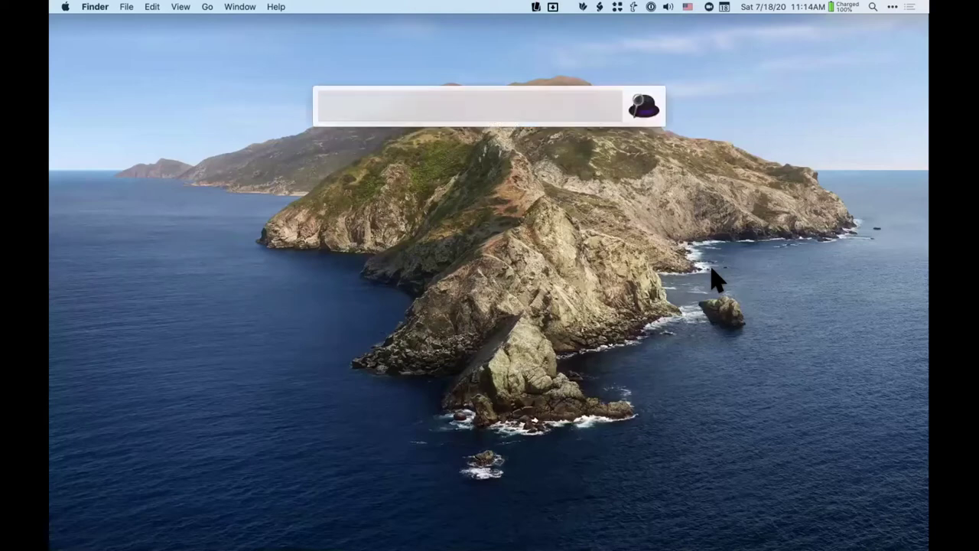
Step: Send 'gmail proposal' from Alfred, then reopen an empty Alfred bar
type("gmail")
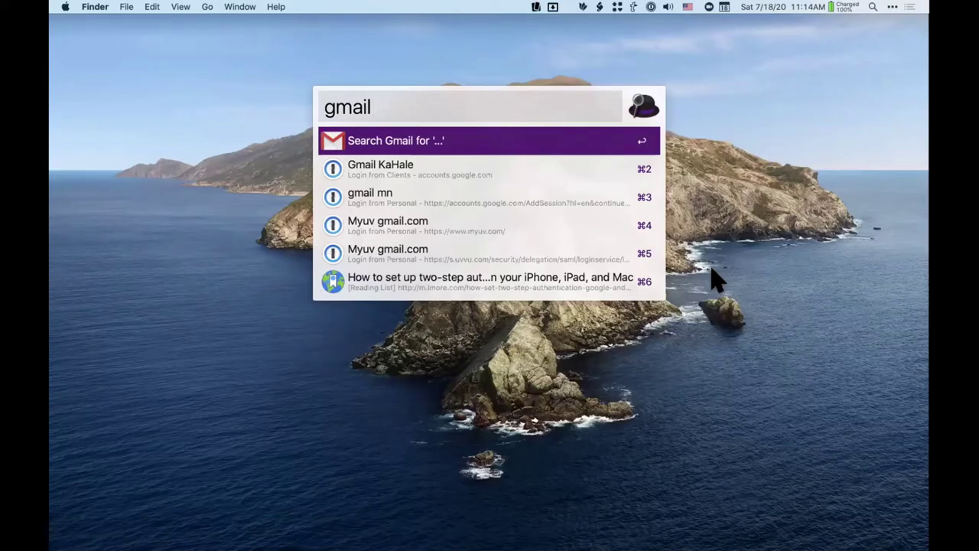
type("proposal")
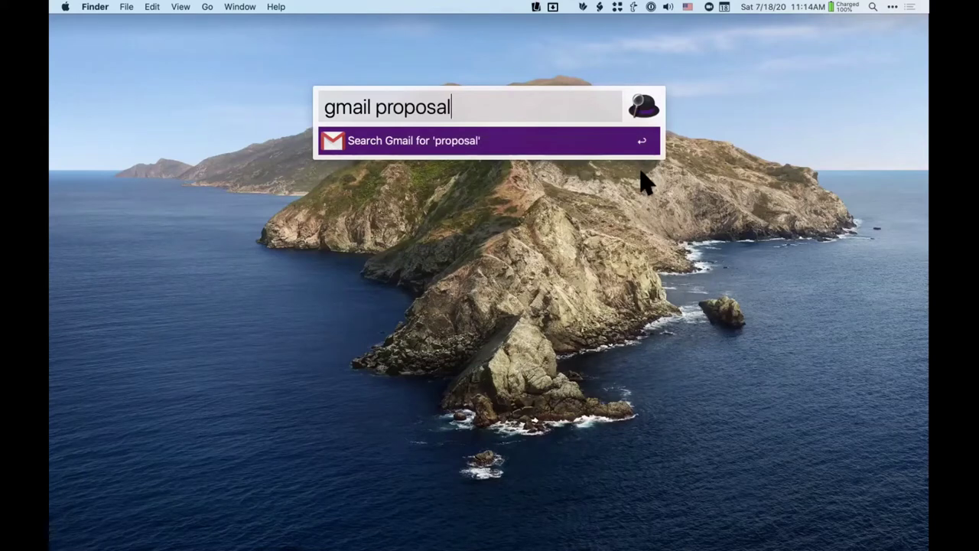
key("Return")
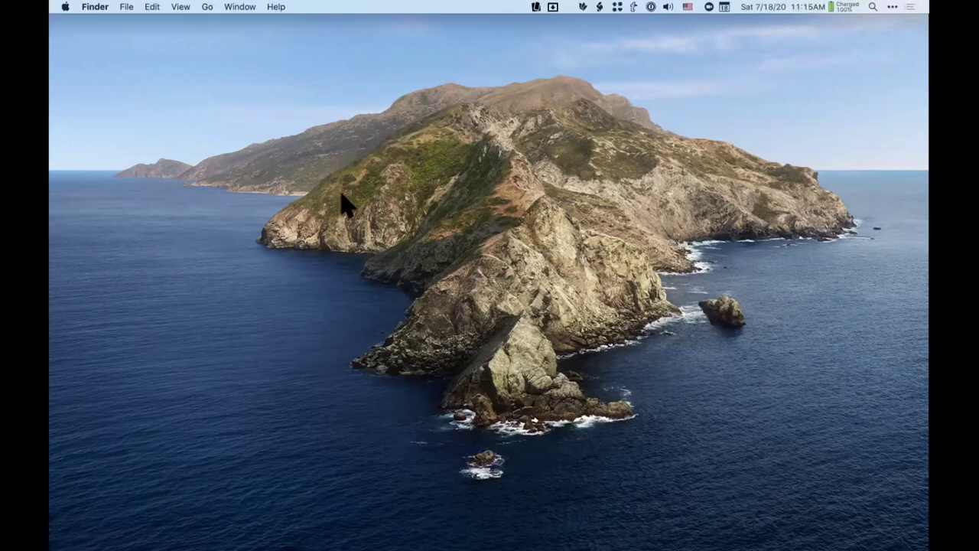
key("alt+space")
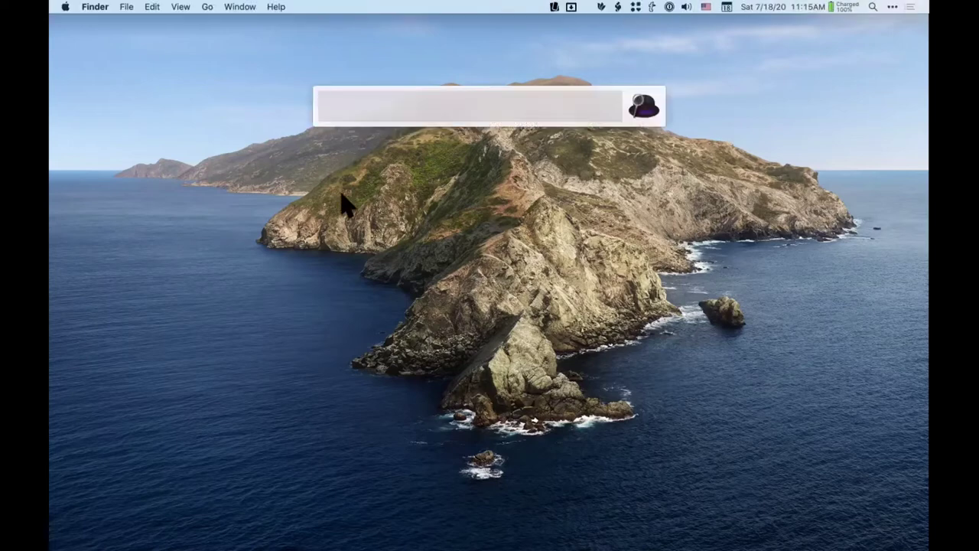
Step: Query Alfred for 'empty' to surface the Empty Trash command
type("emtp")
key("BackSpace")
key("BackSpace")
type("pty")
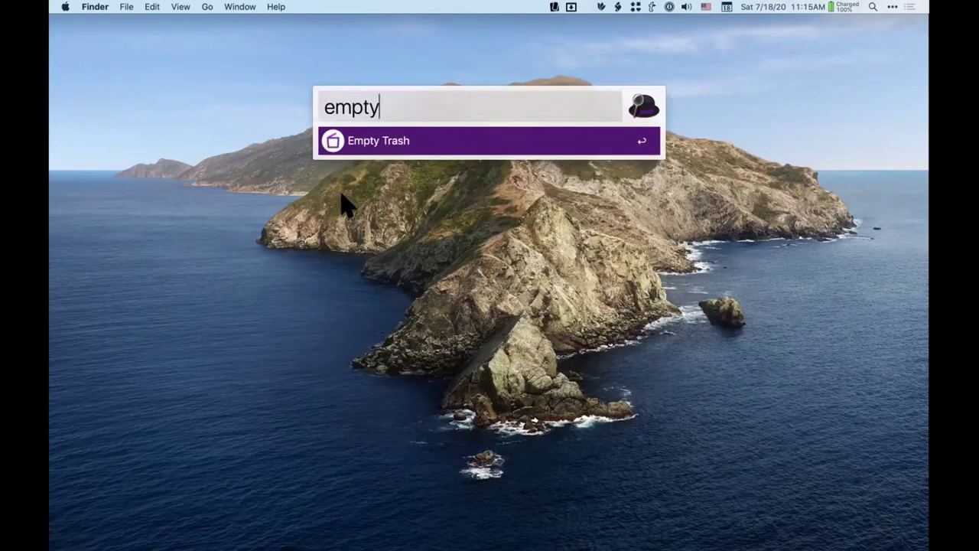
key("BackSpace")
key("BackSpace")
key("BackSpace")
key("BackSpace")
key("BackSpace")
key("BackSpace")
Step: Try 'screensa' and 'screens', then search 'sleep' to list Sleep and Sleep Displays
type("screen")
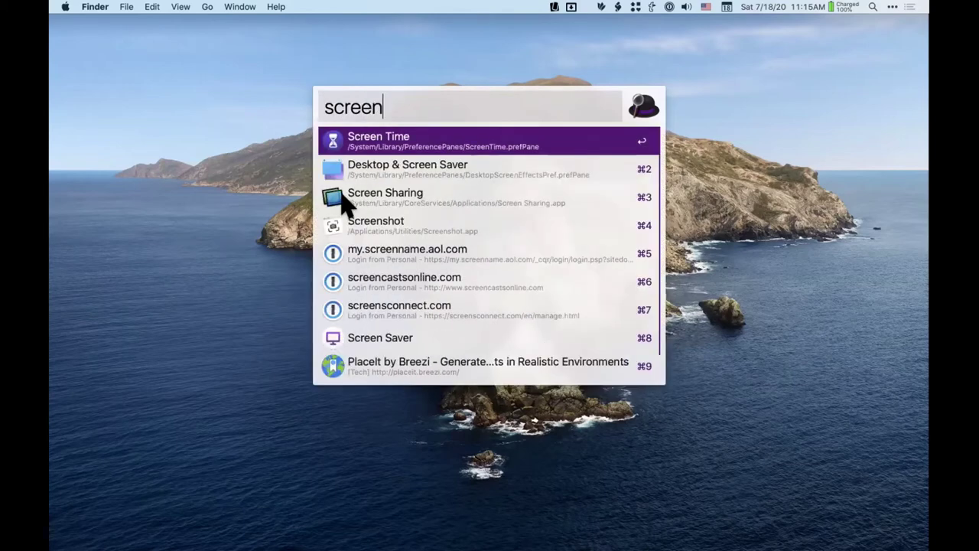
type("sa")
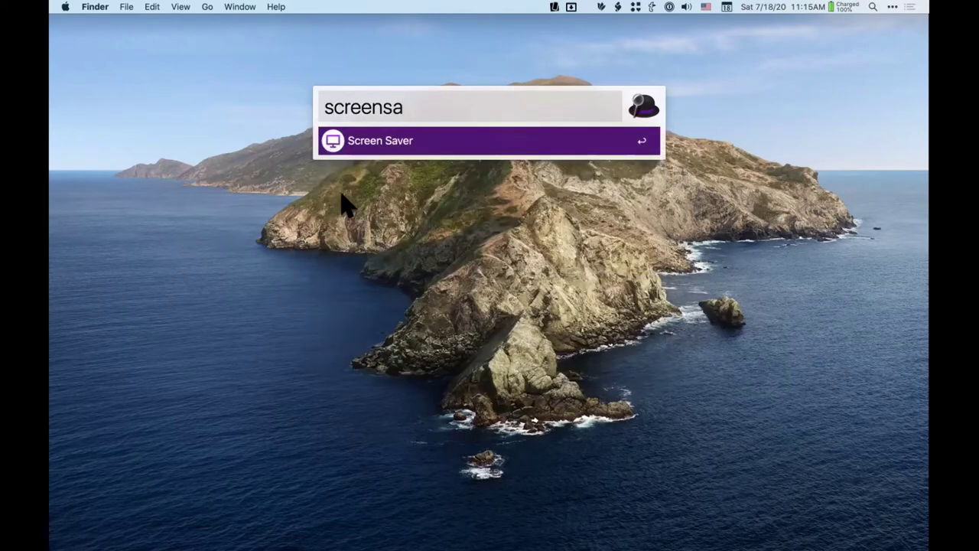
key("BackSpace")
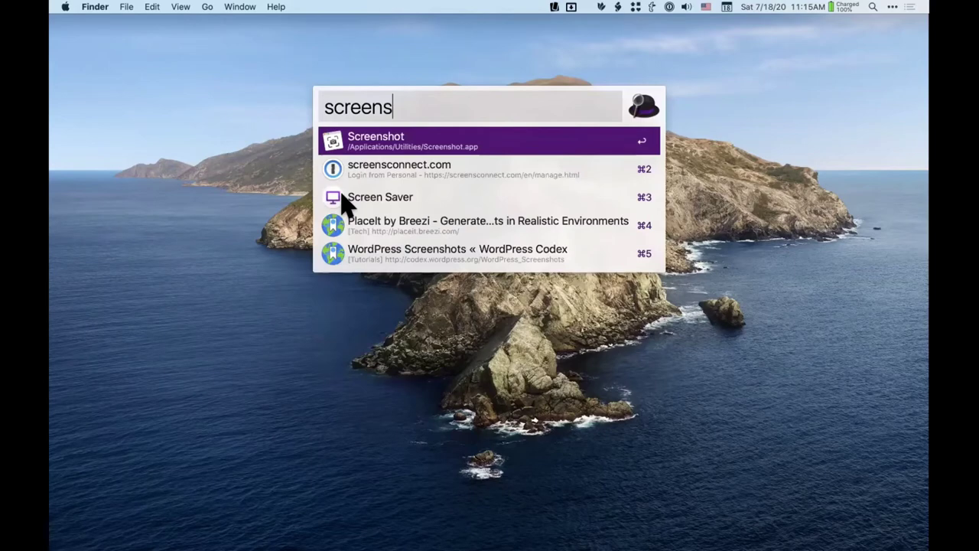
key("BackSpace")
key("BackSpace")
key("BackSpace")
key("BackSpace")
key("BackSpace")
key("BackSpace")
key("BackSpace")
type("sleep")
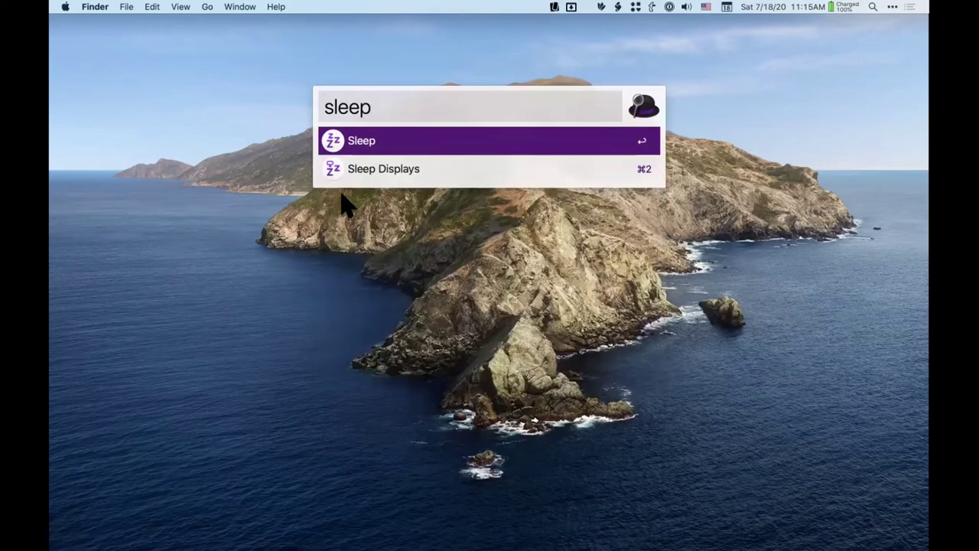
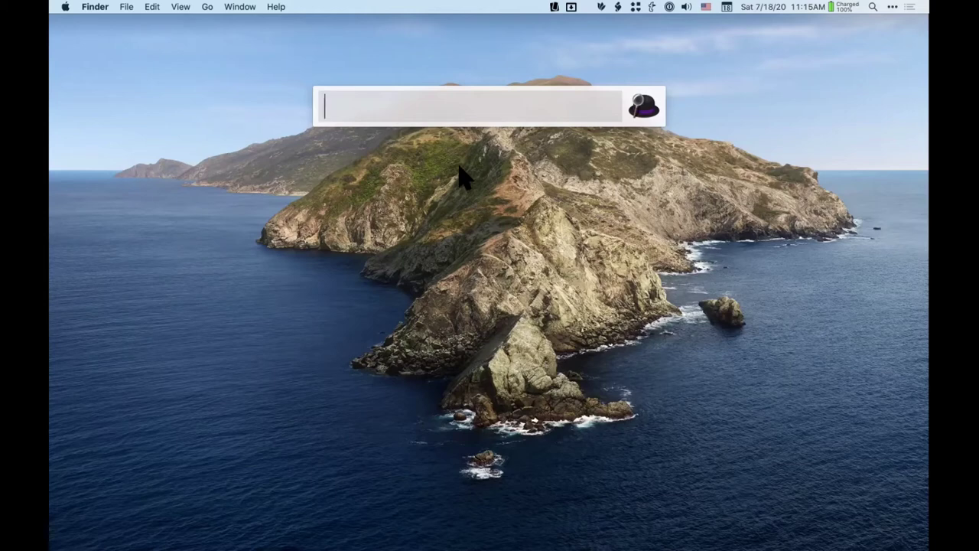
Step: Dismiss the empty Alfred bar and select the drive keyword in the Web Search preferences
key("Escape")
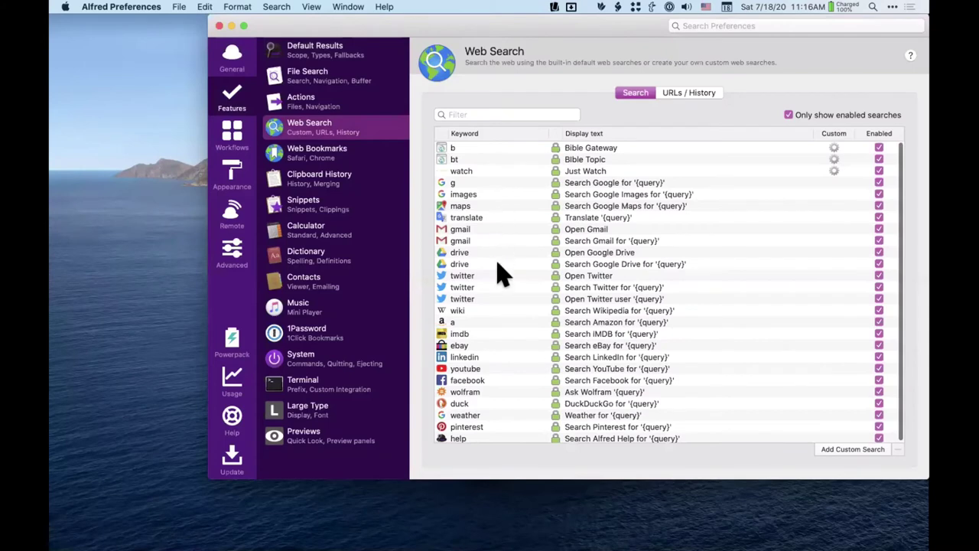
scroll(496, 387, "down", 1)
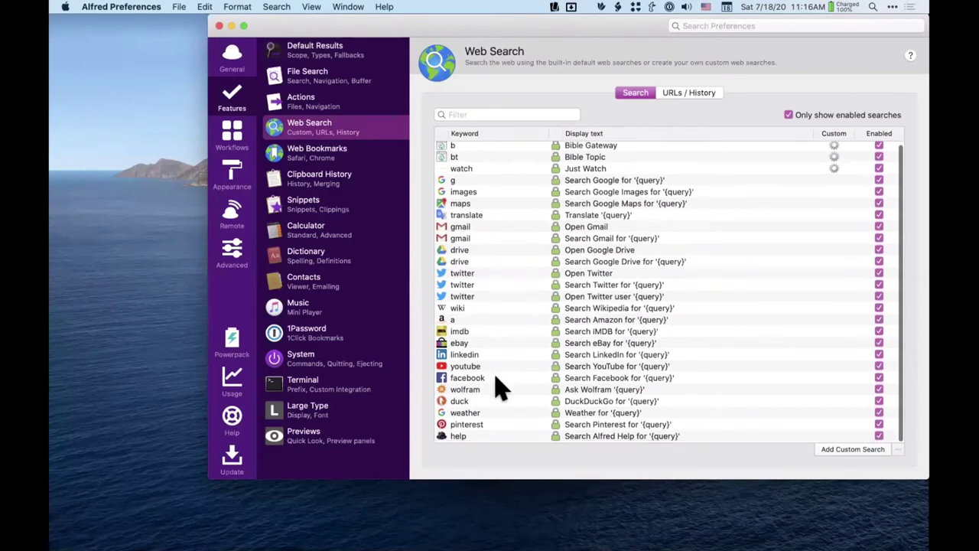
left_click(468, 251)
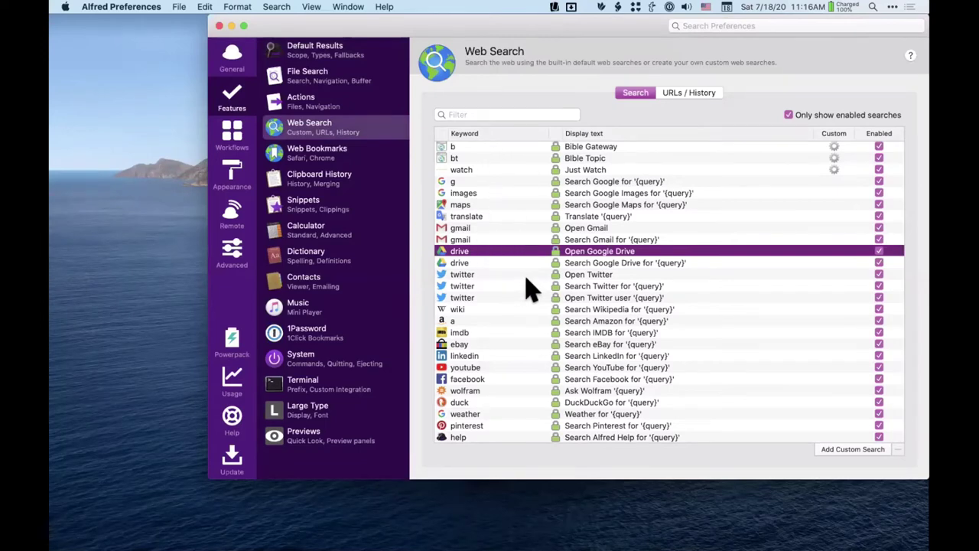
Step: Search Google Drive from Alfred with 'drive rental contract'
key("alt+space")
type("drive ")
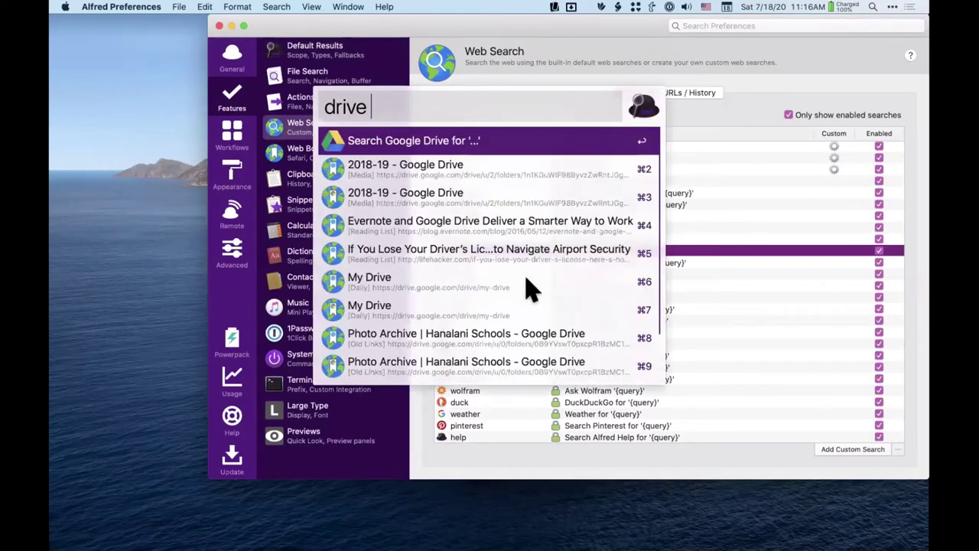
type("rental contac")
key("BackSpace")
key("BackSpace")
type("ract")
key("Return")
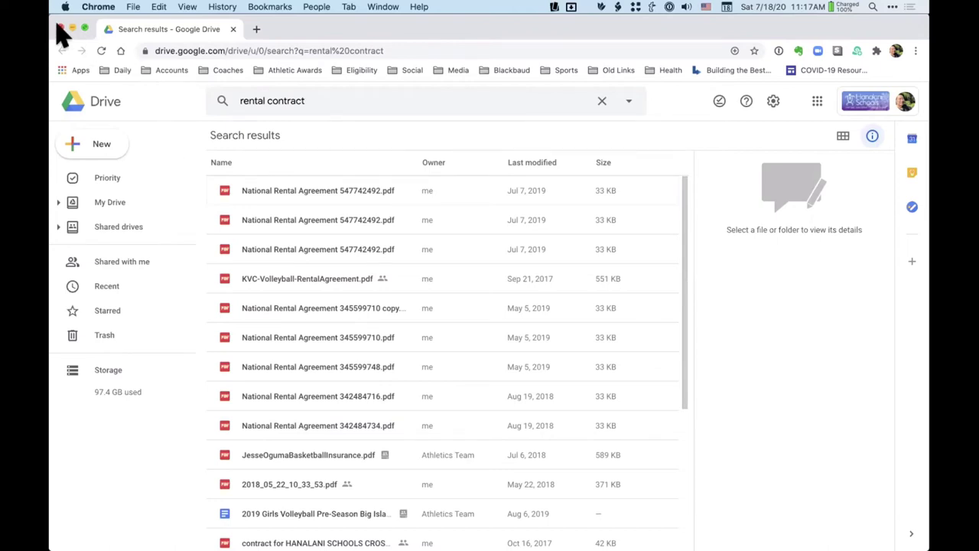
Step: Close the Drive results and select the b keyword row in Alfred Preferences
key("super+m")
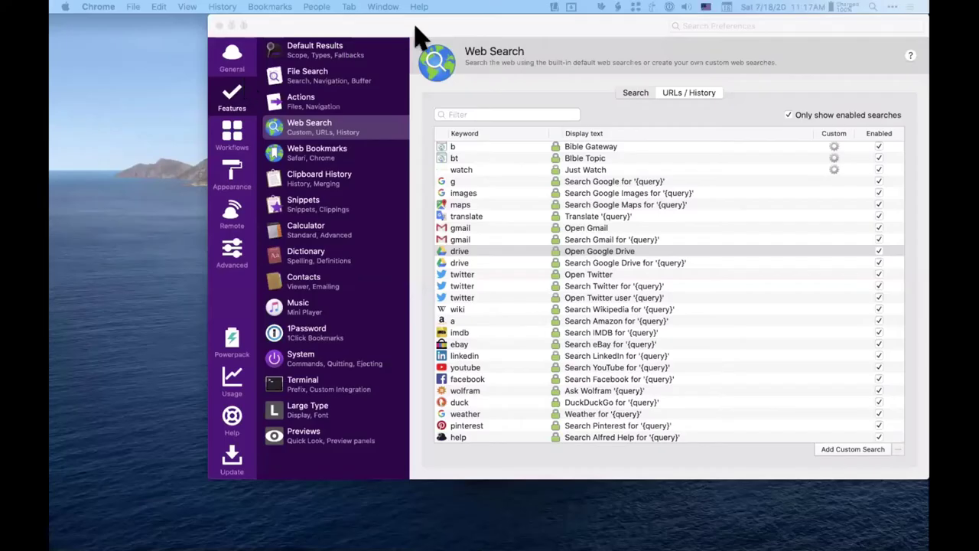
left_click(487, 144)
left_click(490, 148)
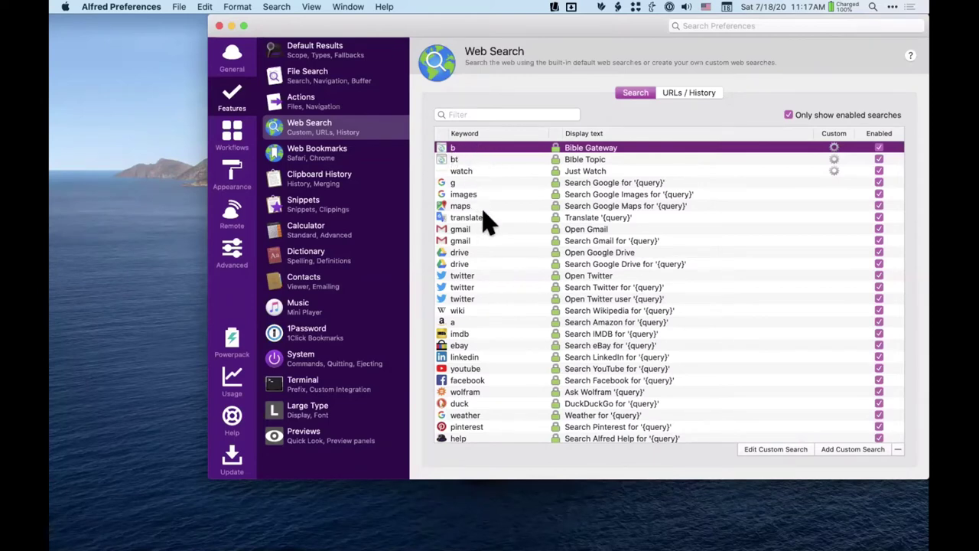
Step: Run the Alfred 'b john 11' search to open John 11 on Bible Gateway
key("alt+space")
type("b")
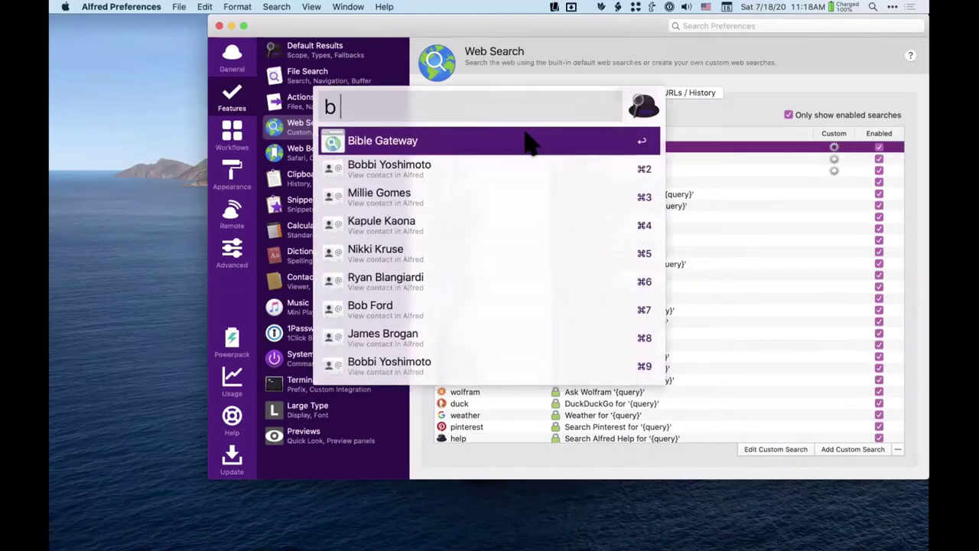
type(" john 11")
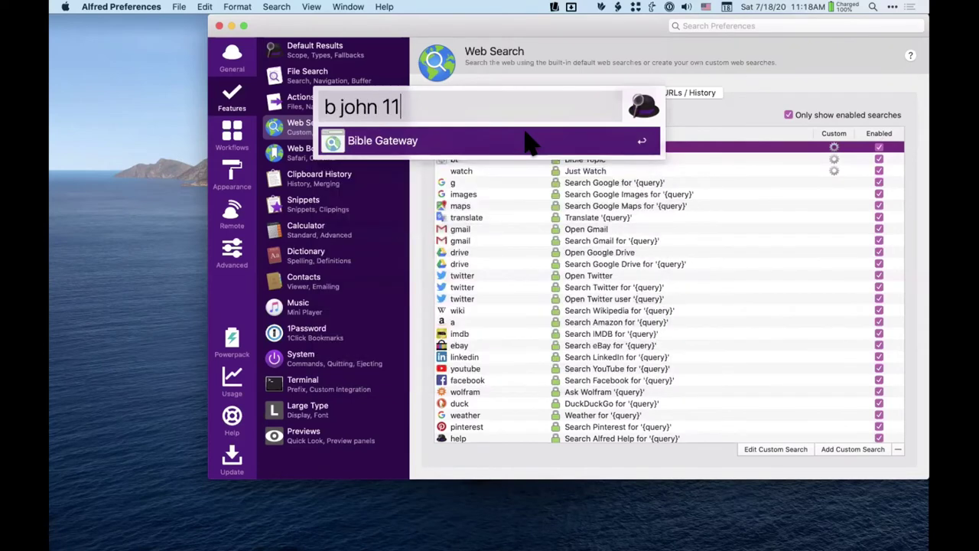
key("Return")
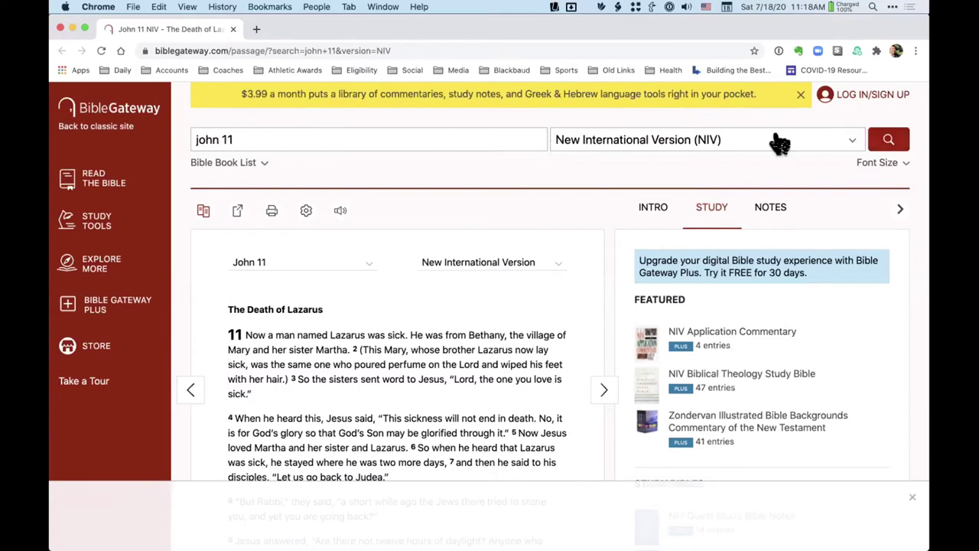
Step: Run the Alfred 'b ephesians 2:8' search to open Ephesians 2:8 on Bible Gateway
key("alt+space")
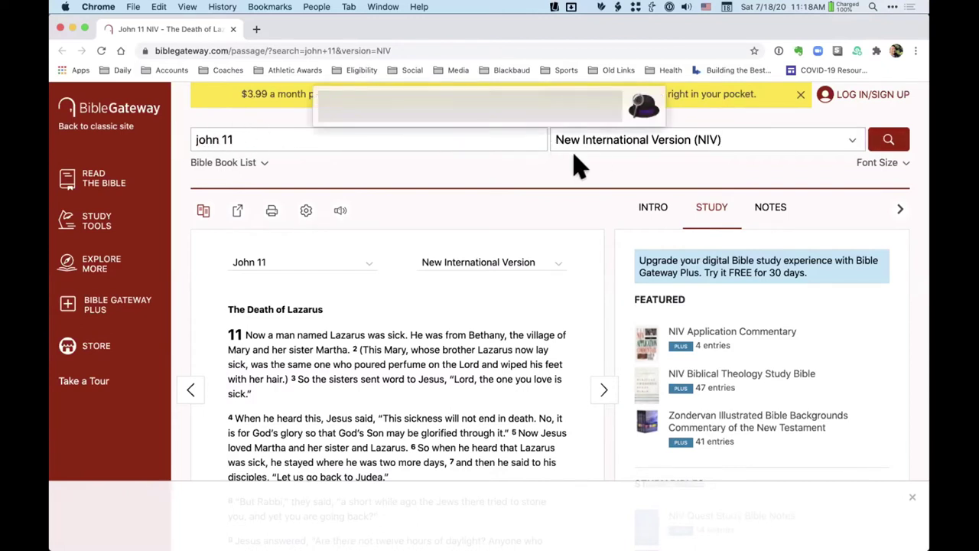
type("b ")
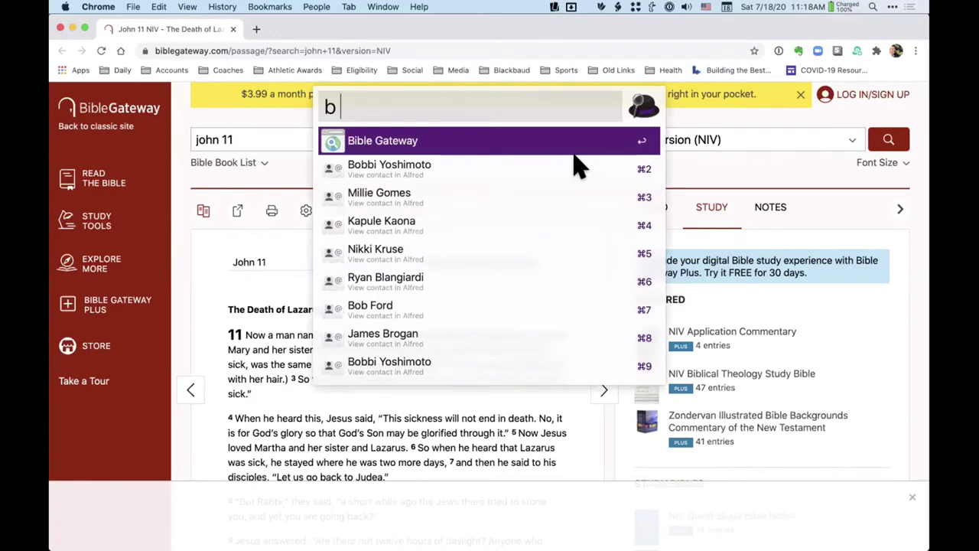
type("epheis")
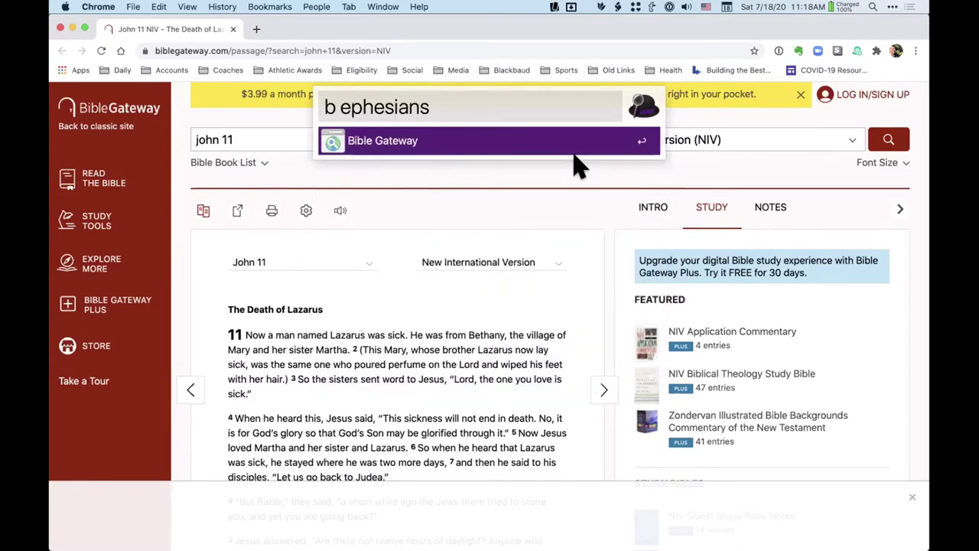
type("ans 2:8")
key("Return")
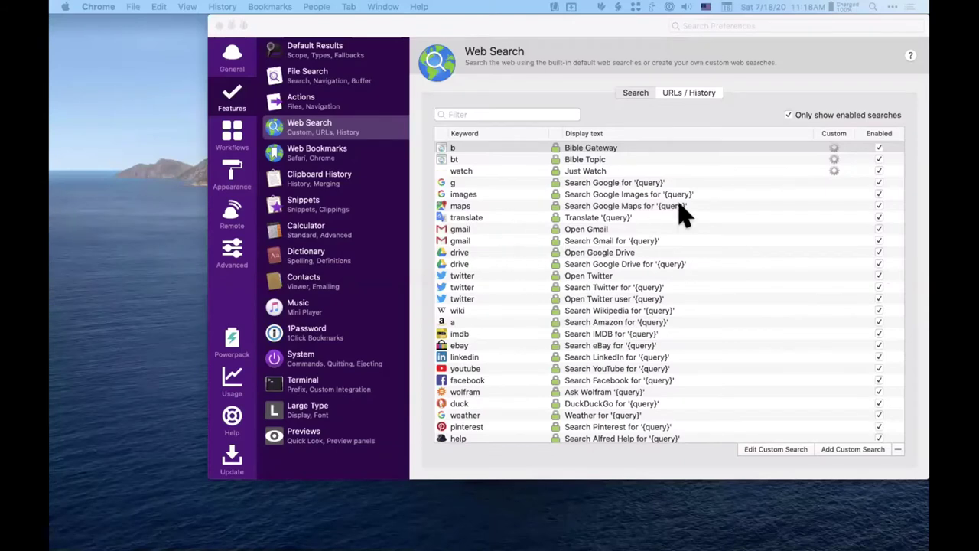
left_click(605, 172)
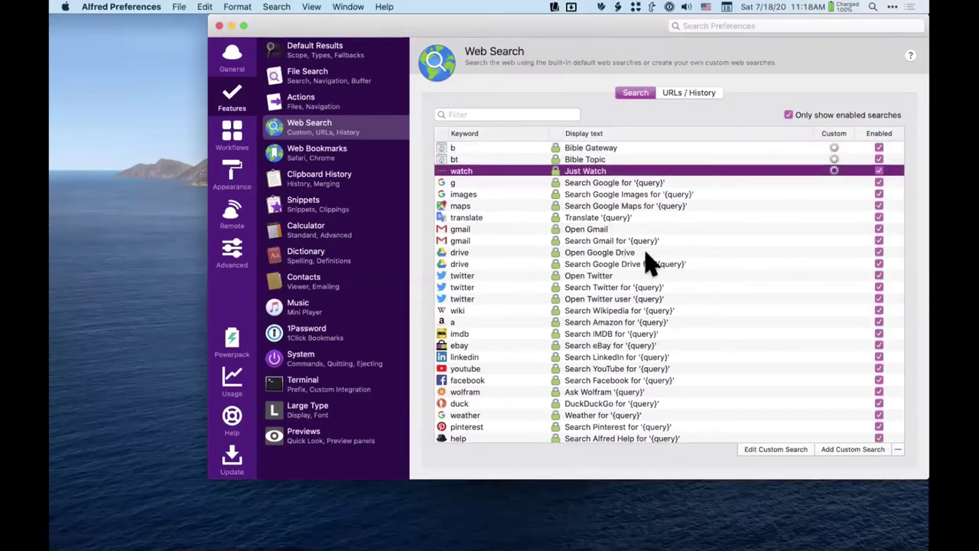
left_click(611, 149)
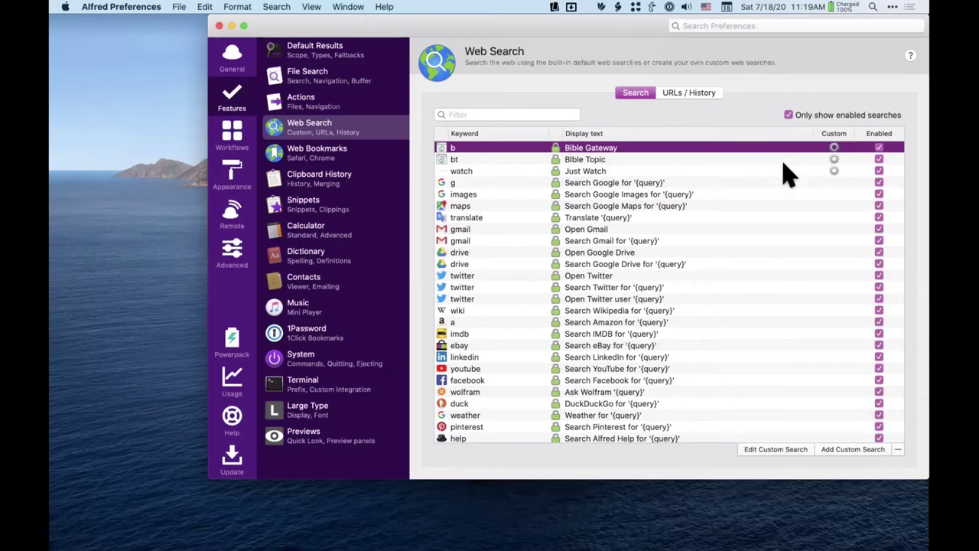
double_click(834, 148)
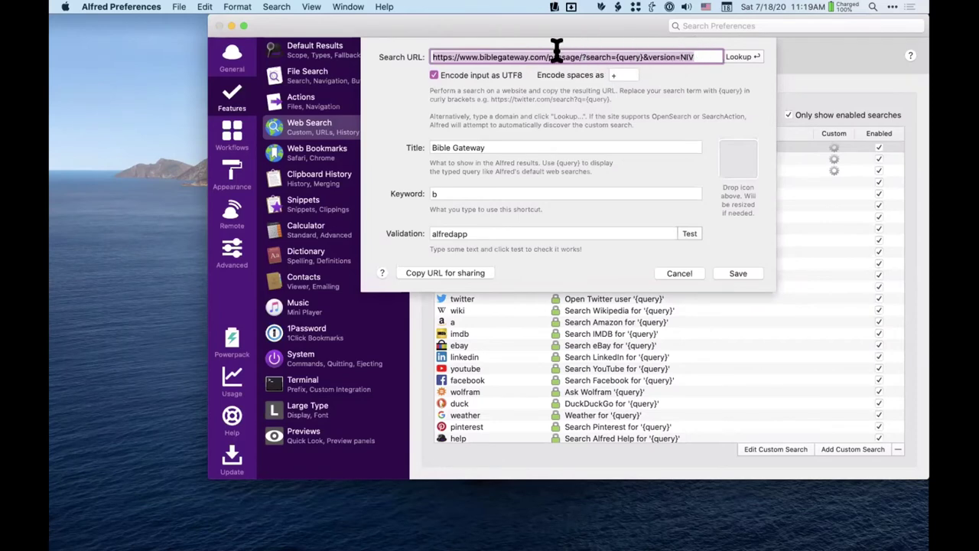
left_click(679, 275)
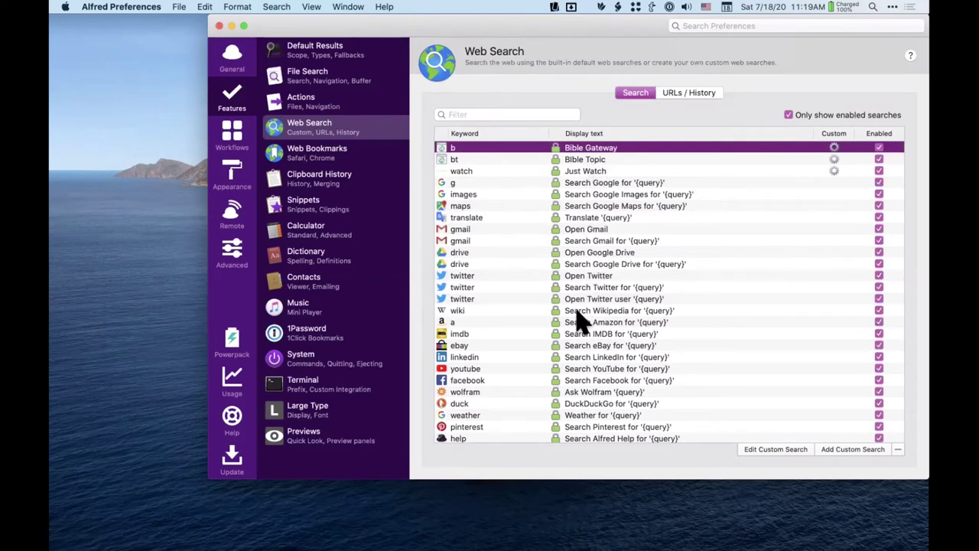
Step: Select the imdb keyword and search IMDb from Alfred with 'imdb hamilton'
scroll(634, 360, "down", 1)
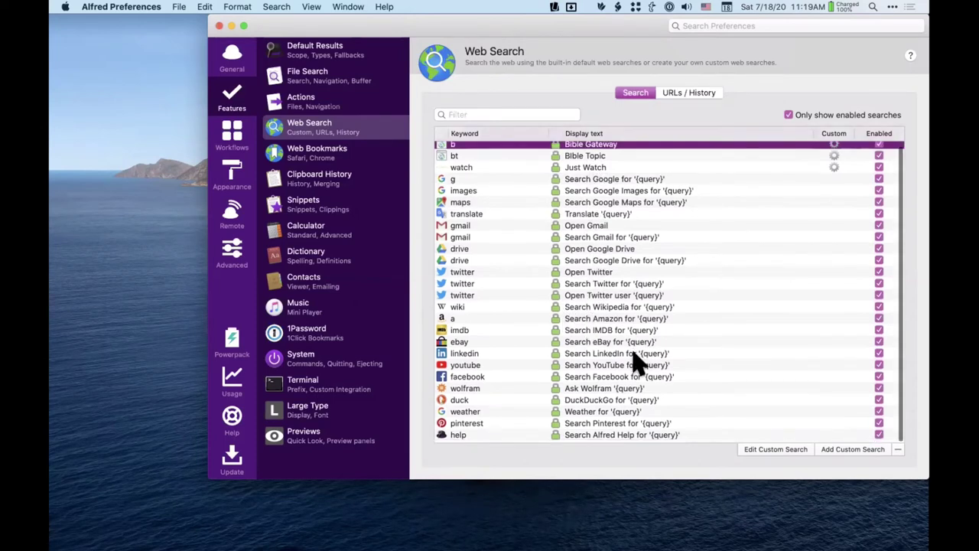
scroll(596, 391, "up", 1)
left_click(464, 334)
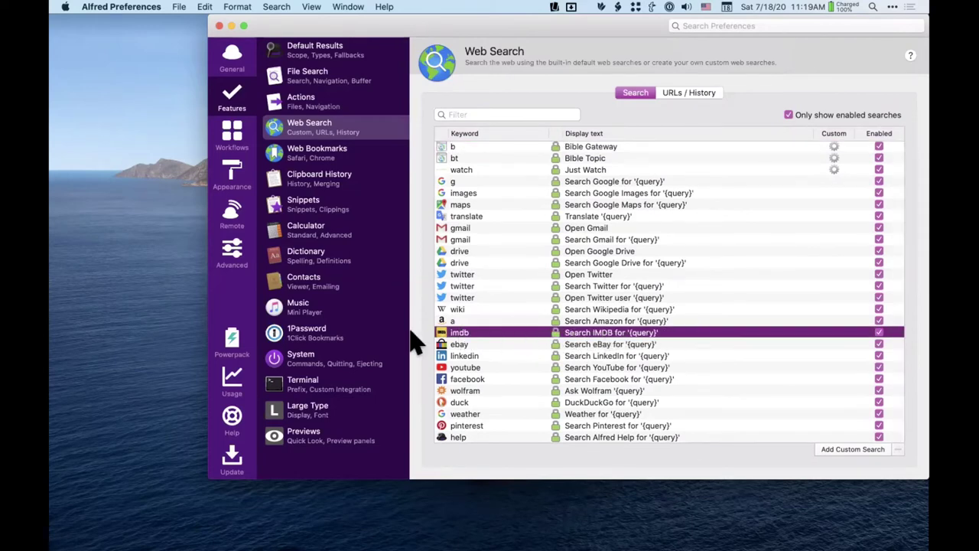
key("alt+space")
type("imdb hamilton")
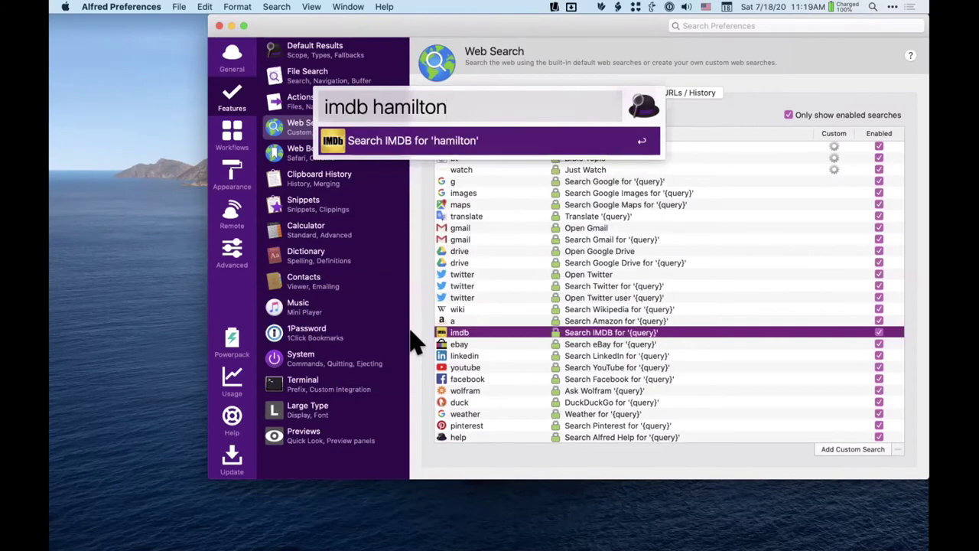
key("Return")
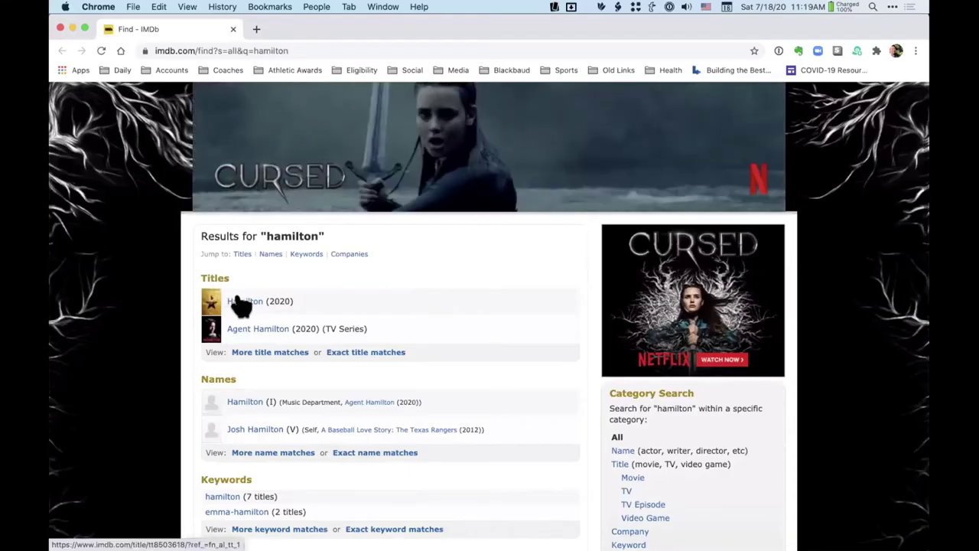
Step: Close the IMDb results and bring Alfred Preferences back to the front
key("super+w")
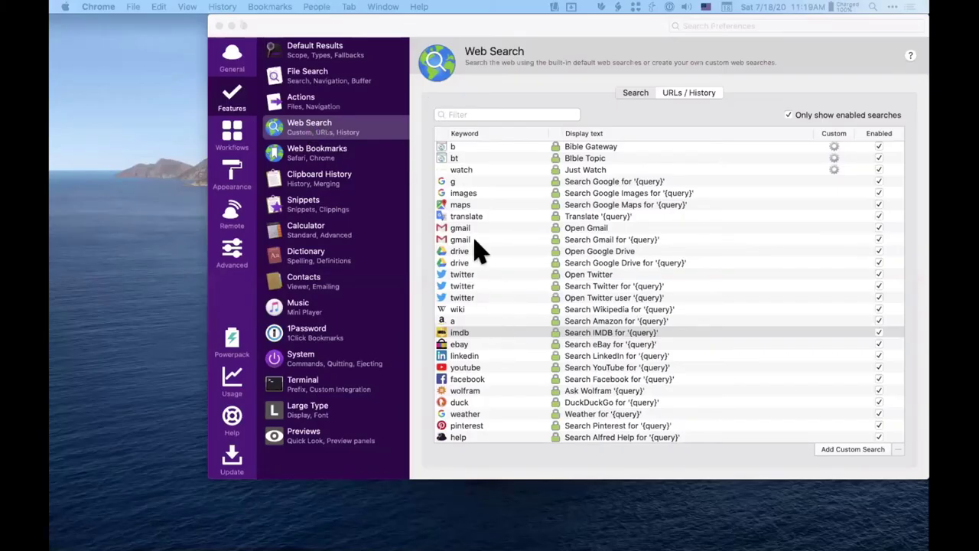
scroll(484, 264, "up", 2)
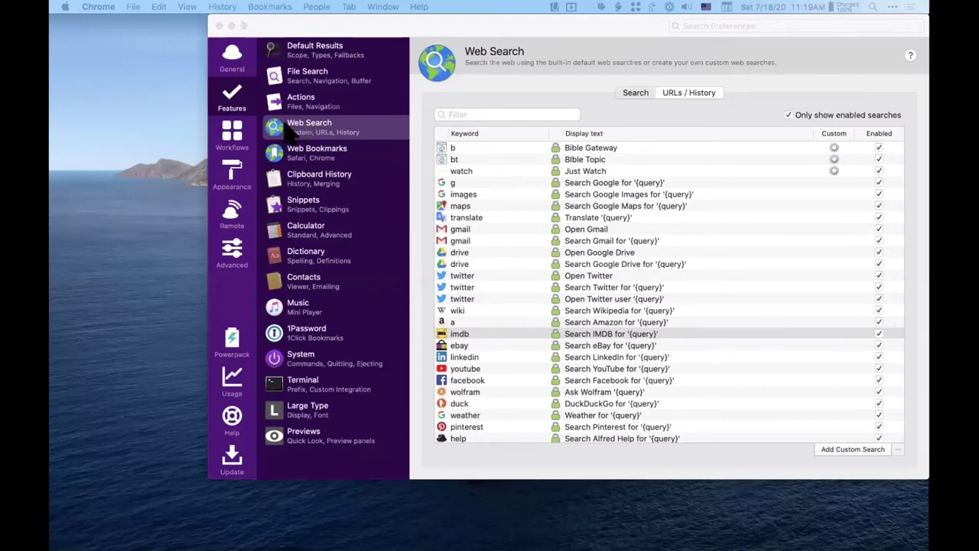
left_click(508, 101)
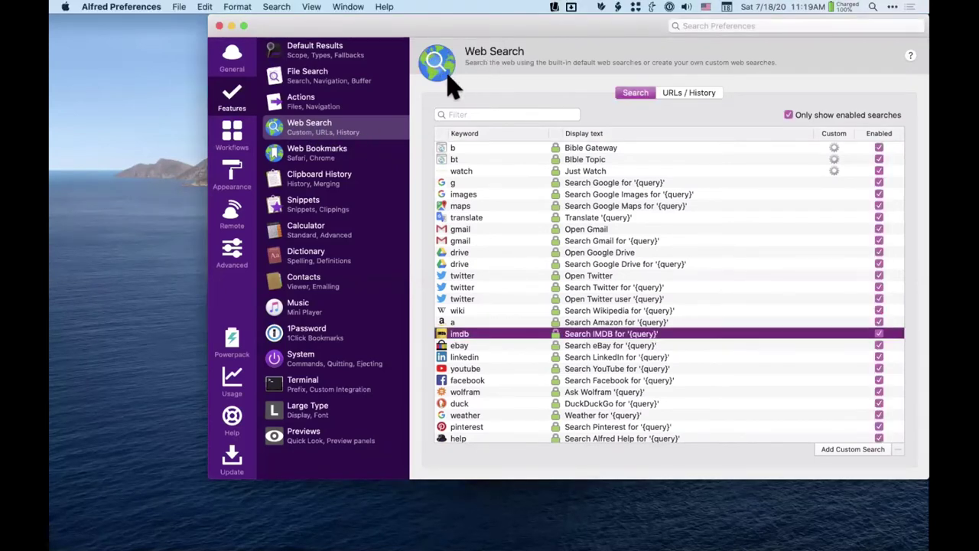
Step: Show Clipboard History settings, shift the preferences window left, and return to Chrome
left_click(320, 182)
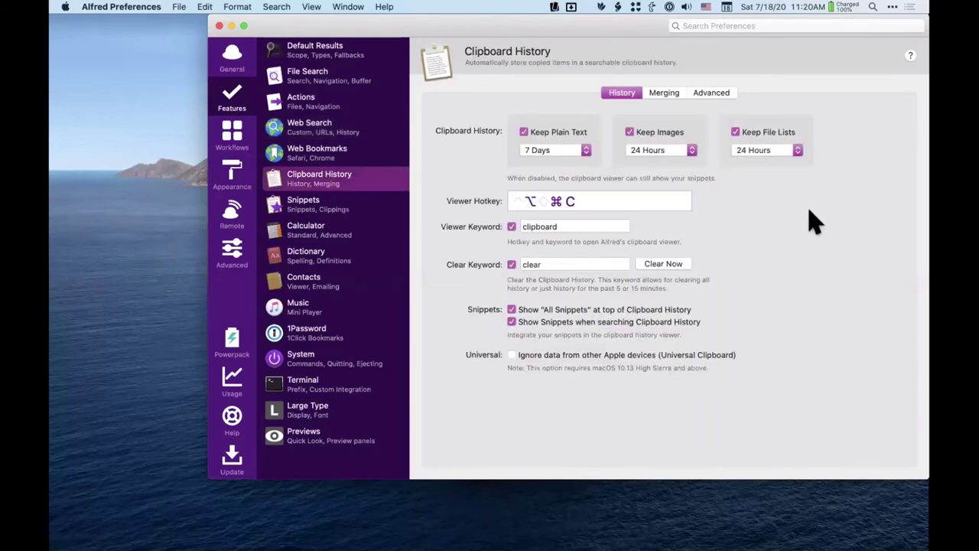
left_click_drag(641, 23, 601, 23)
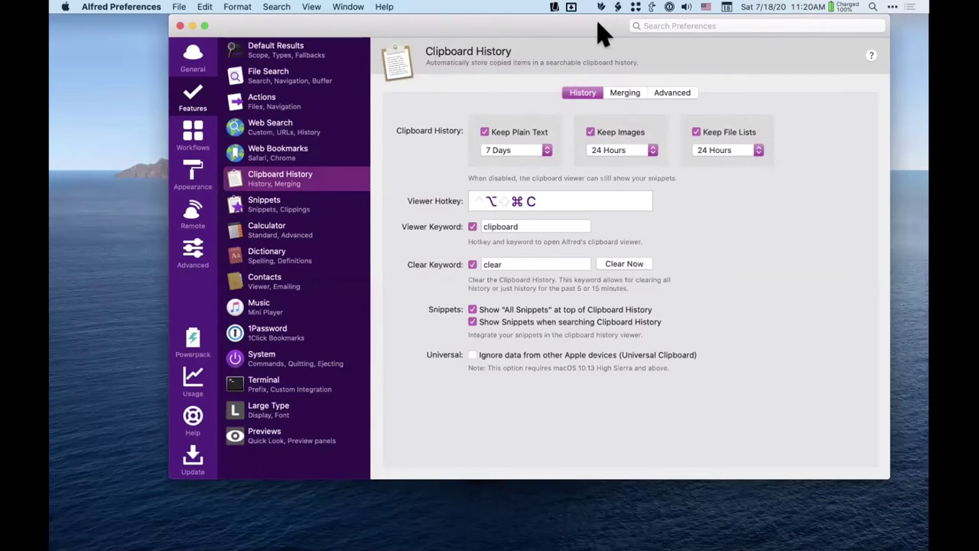
left_click_drag(598, 23, 585, 21)
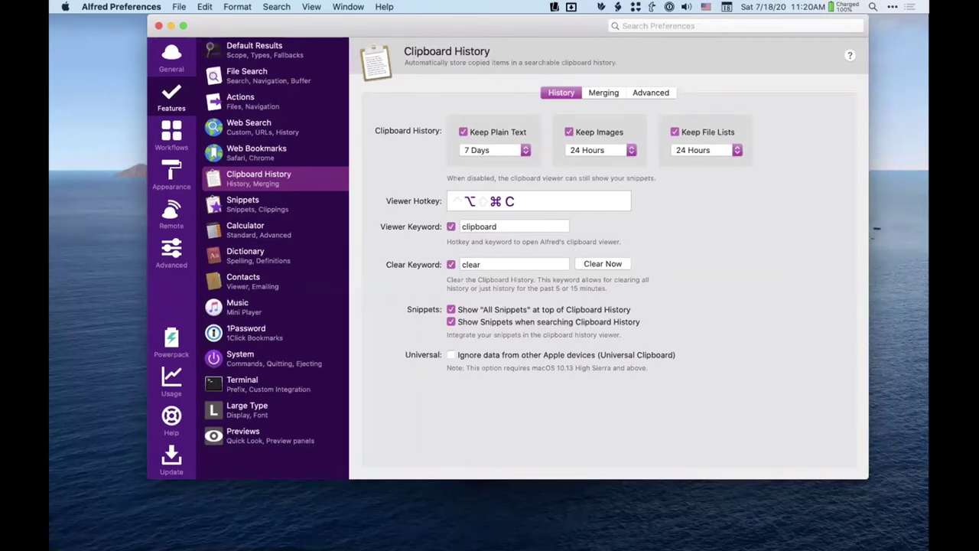
key("alt+super+c")
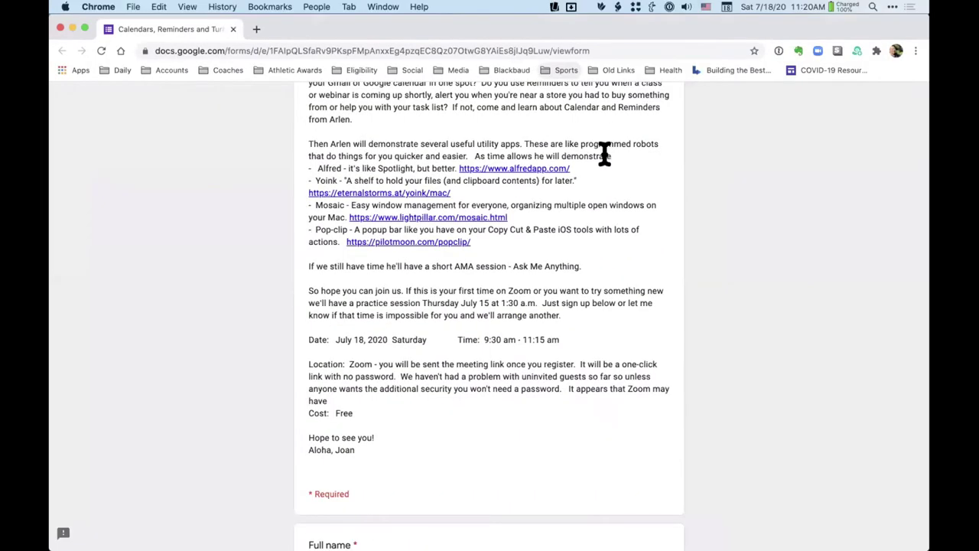
Step: Select the form title and test-paste it into the address bar
scroll(604, 153, "up", 5)
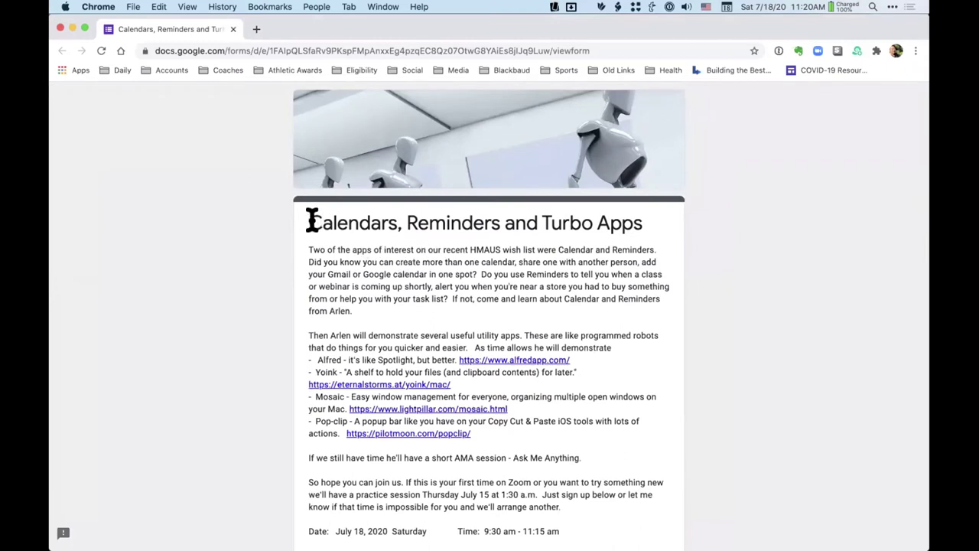
left_click_drag(308, 221, 645, 224)
key("super+c")
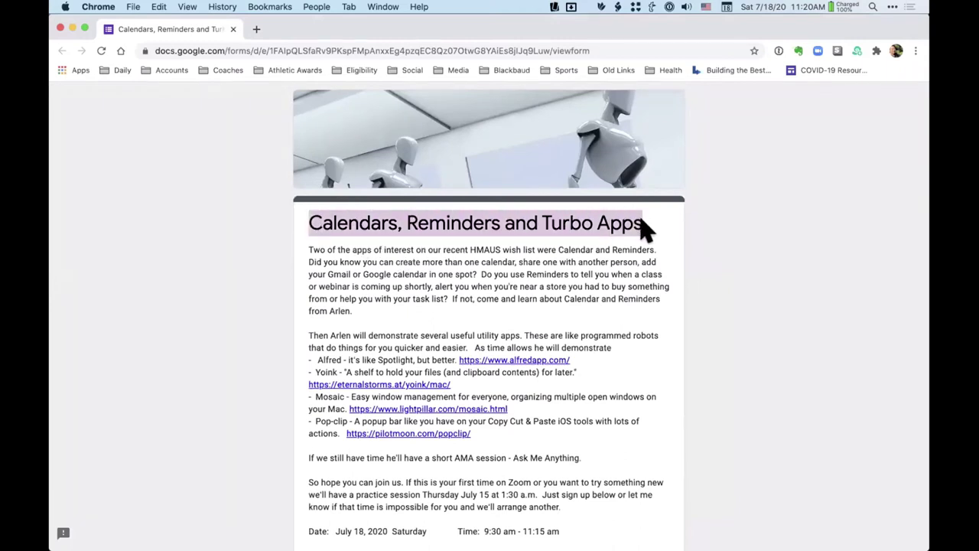
left_click(341, 46)
key("BackSpace")
key("super+v")
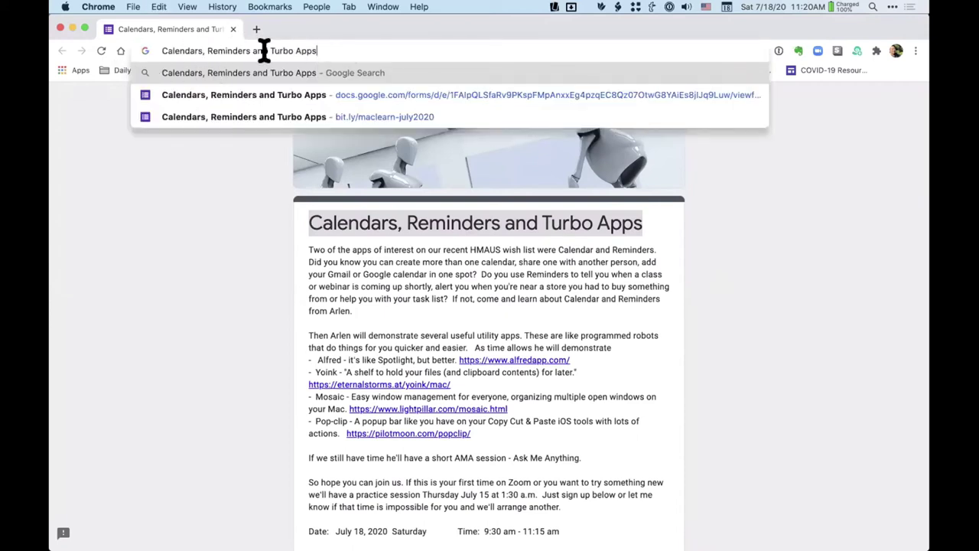
left_click(162, 279)
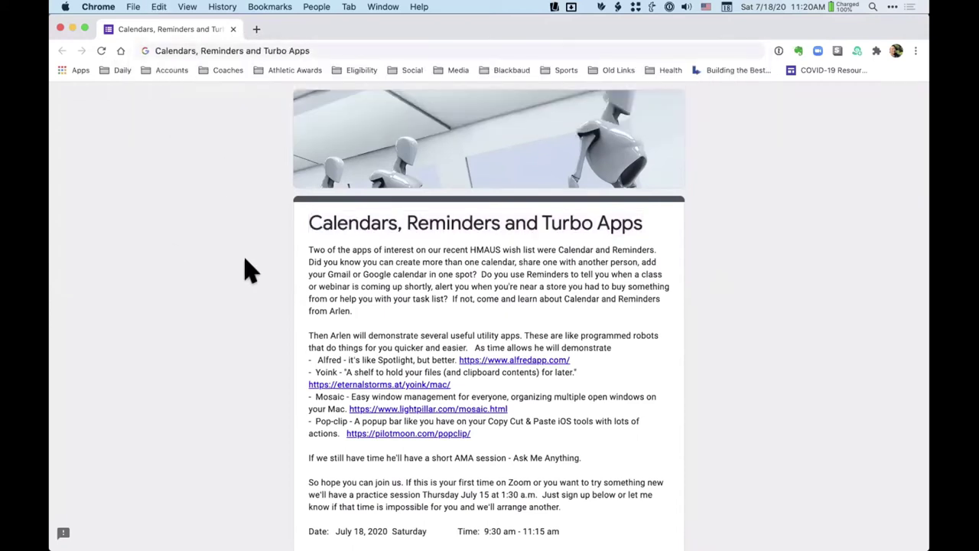
Step: Copy the form's first description paragraph, test-paste it as the address, then delete it
left_click_drag(305, 248, 357, 306)
key("super+c")
key("super+l")
key("BackSpace")
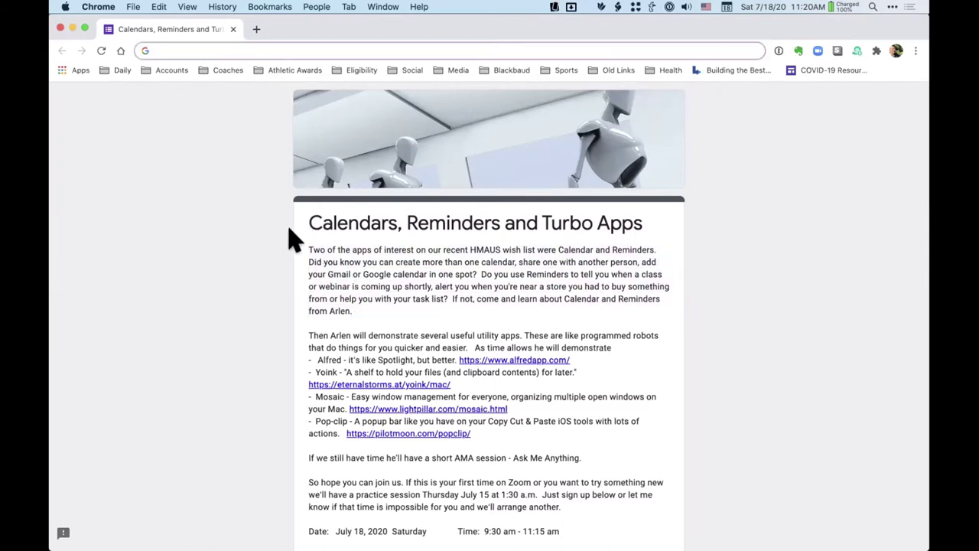
key("super+v")
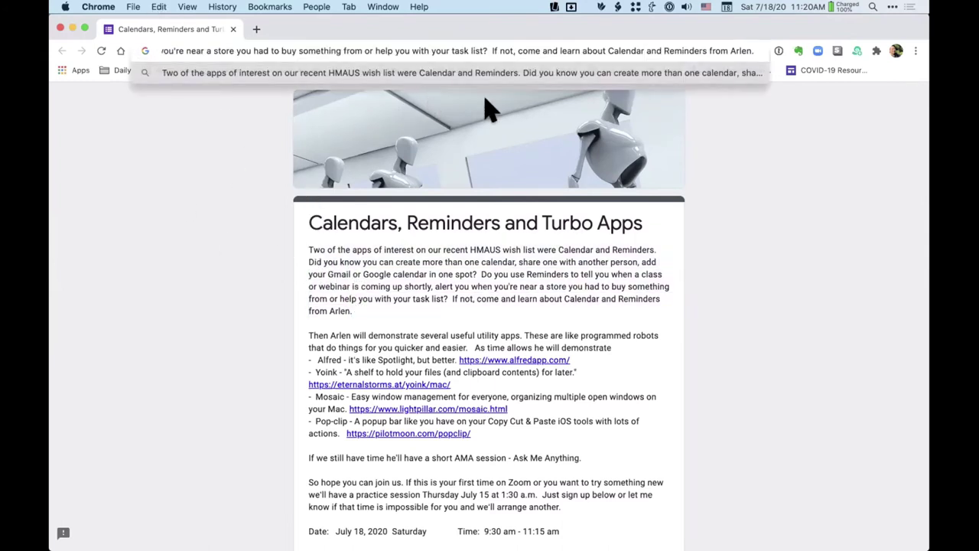
key("super+a")
key("BackSpace")
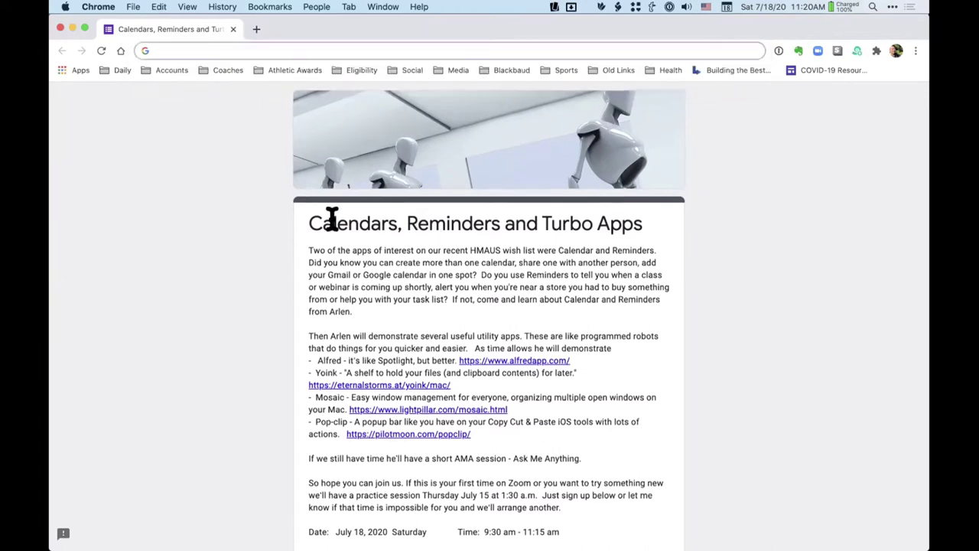
Step: Reselect the form title, then bring up Alfred's clipboard history with Opt+Cmd+C
left_click_drag(465, 218, 645, 227)
left_click(641, 225)
left_click_drag(304, 220, 635, 212)
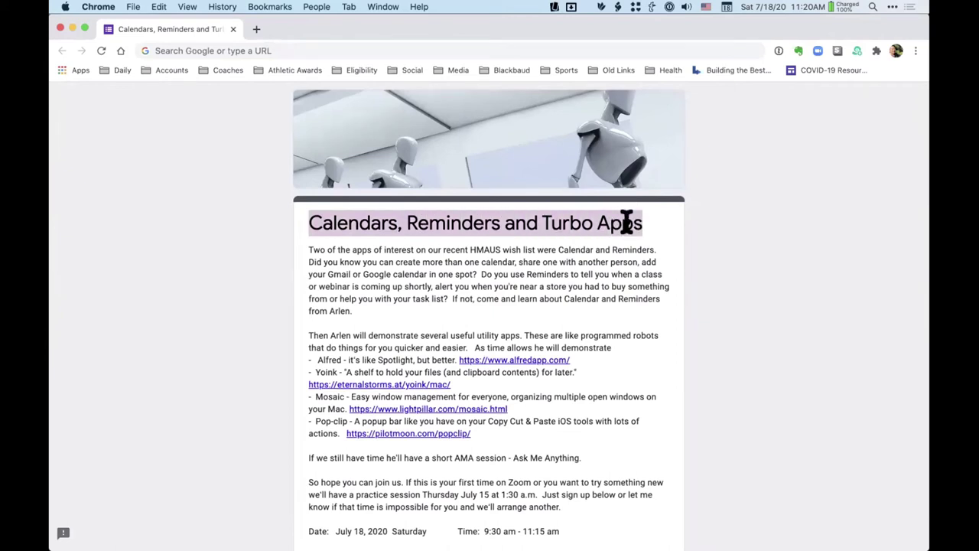
left_click(539, 260)
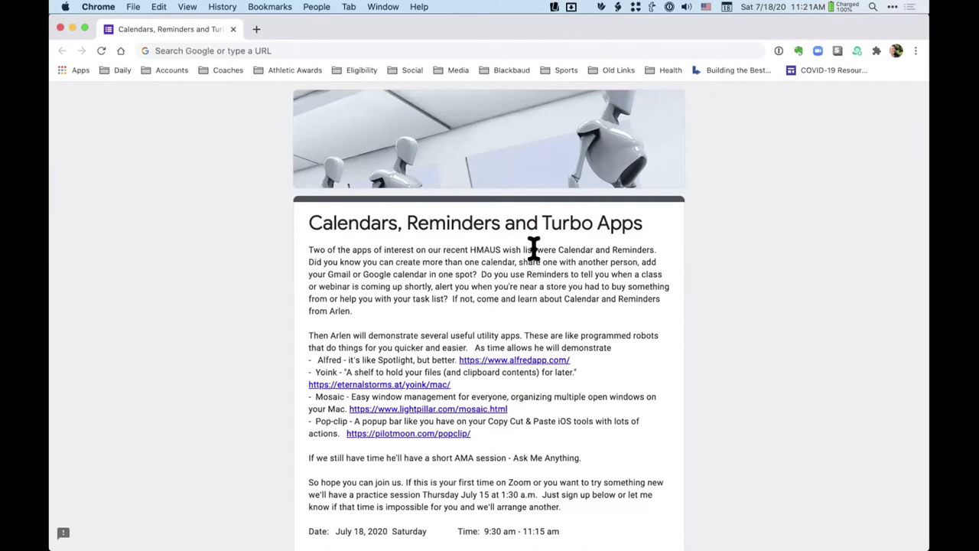
key("super+alt+c")
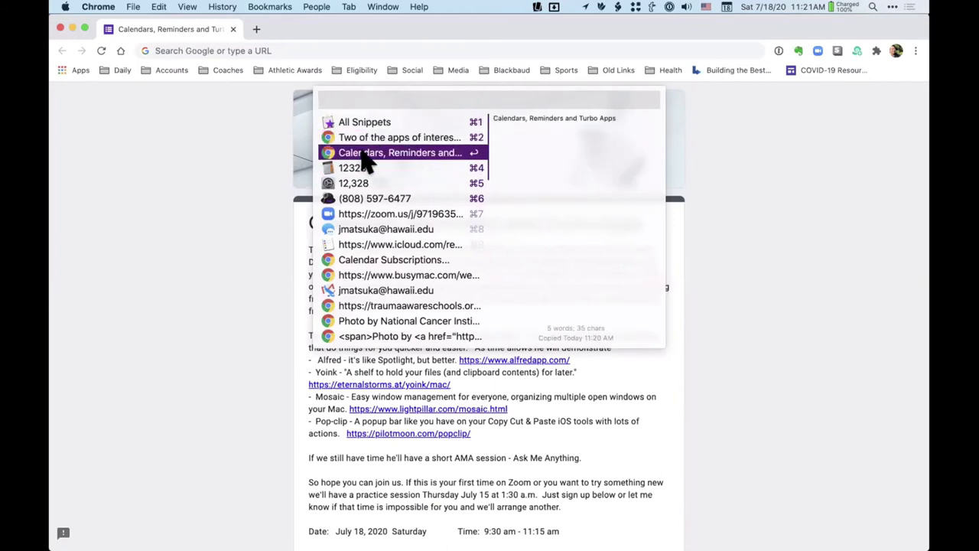
Step: Paste the Calendars form title from clipboard history into the address bar, then delete it
left_click(394, 161)
left_click(273, 47)
key("super+v")
left_click(218, 184)
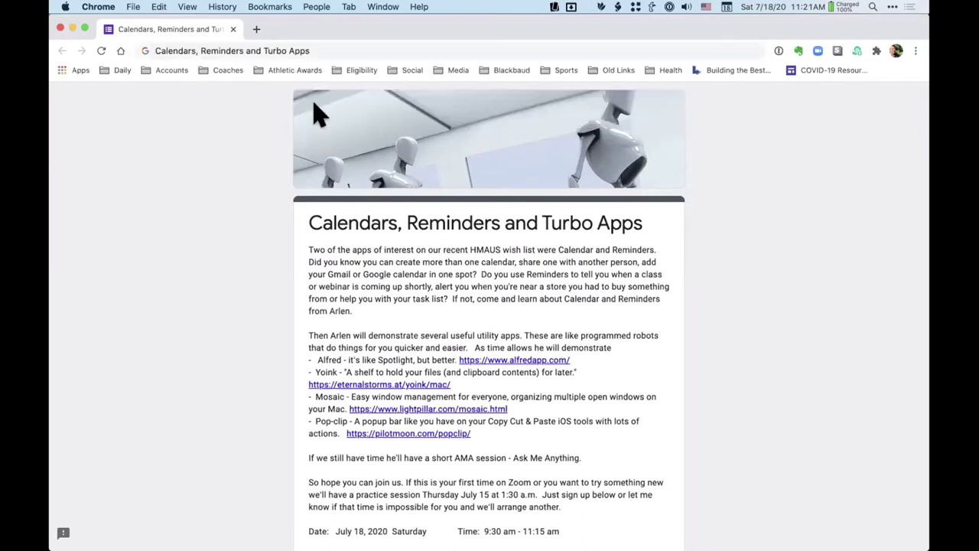
left_click(339, 43)
key("BackSpace")
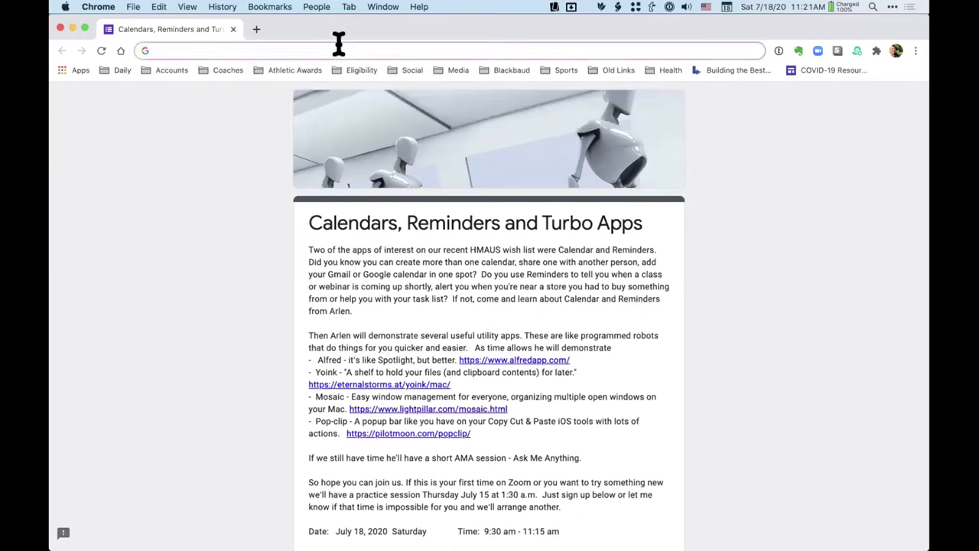
Step: Paste the zoom.us link from clipboard history, undo it, and bring up the Alfred bar
key("super+alt+c")
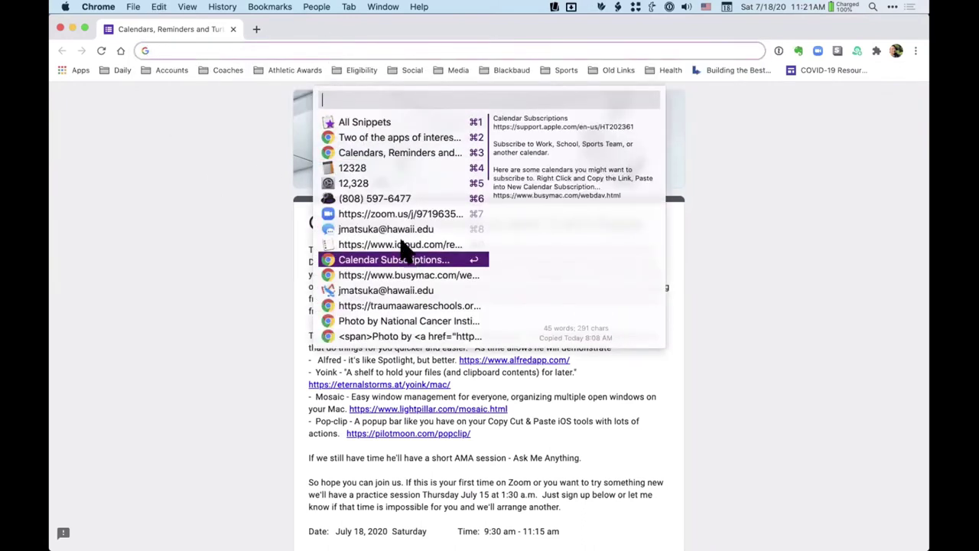
left_click(434, 216)
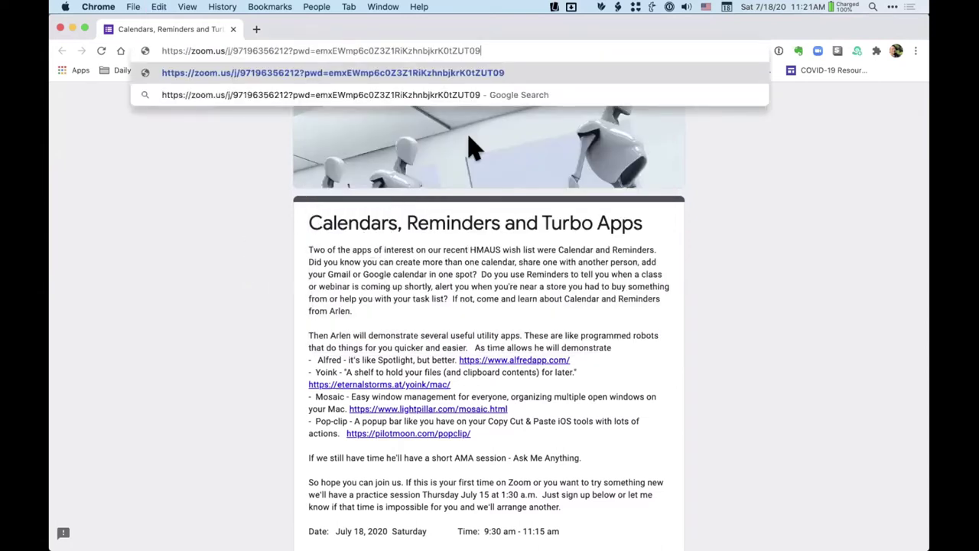
key("super+z")
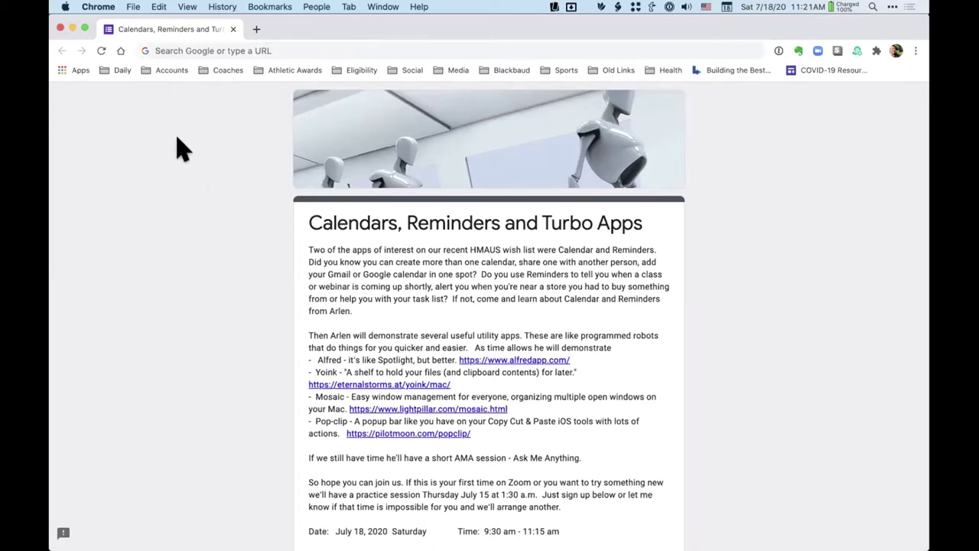
key("alt+space")
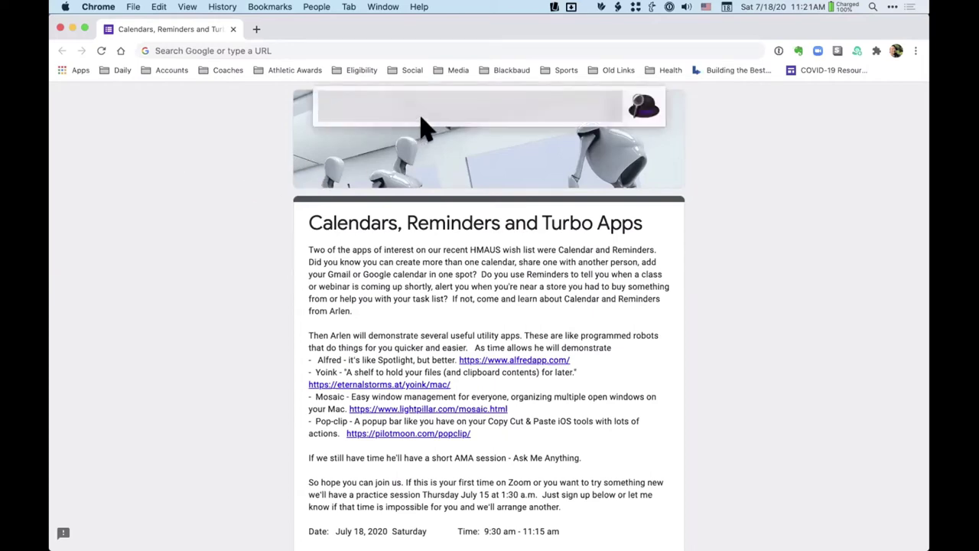
Step: Open Alfred preferences via 'pref', browse clipboard history, then return to Chrome's address bar
type("pref")
key("Return")
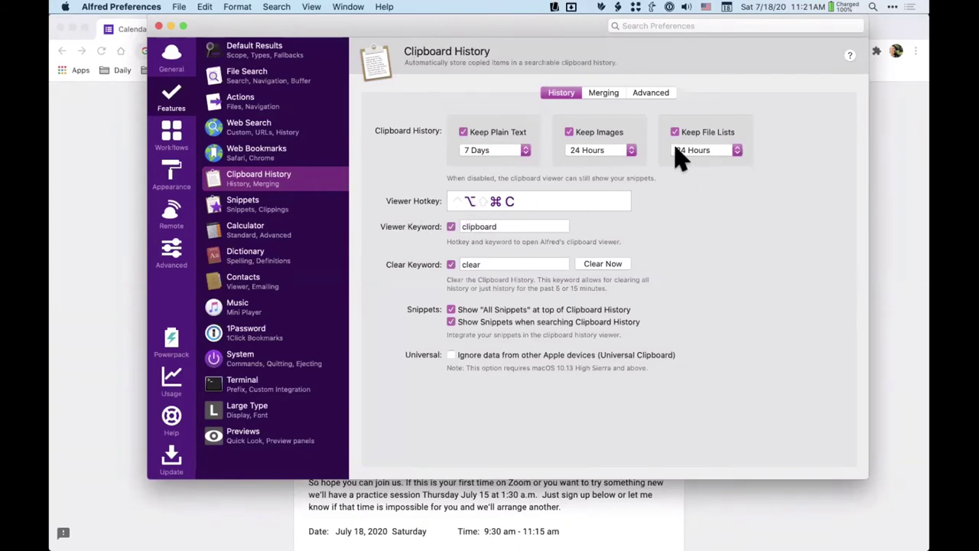
key("alt+super+c")
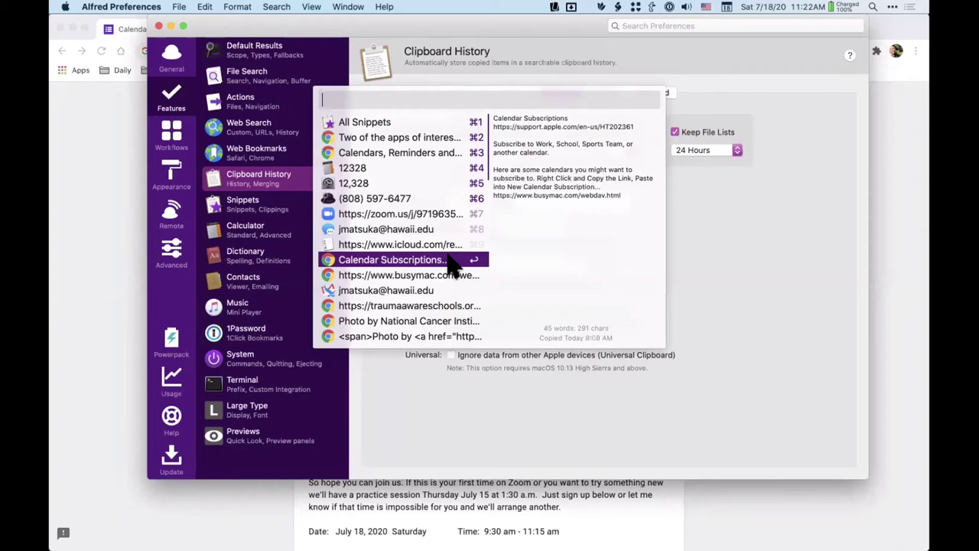
left_click(703, 249)
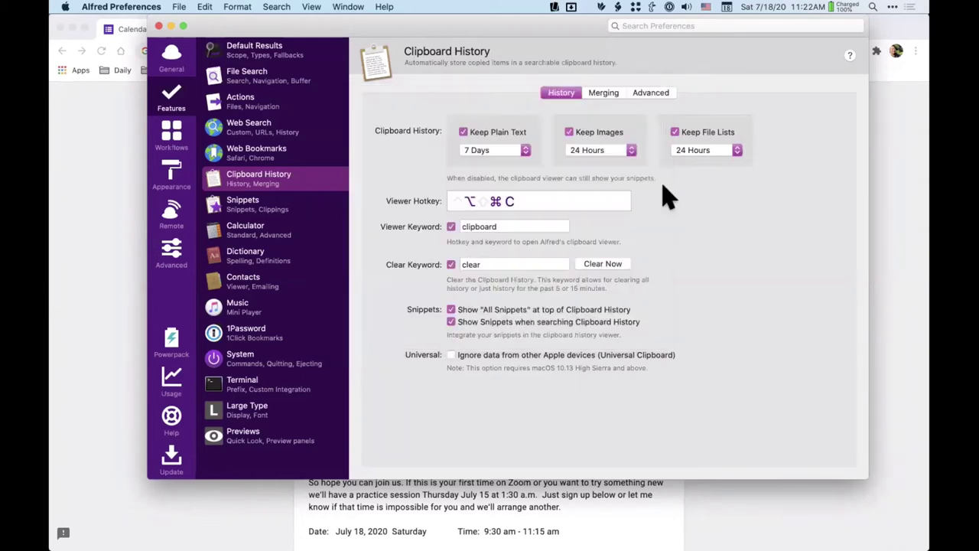
left_click(111, 104)
left_click(304, 47)
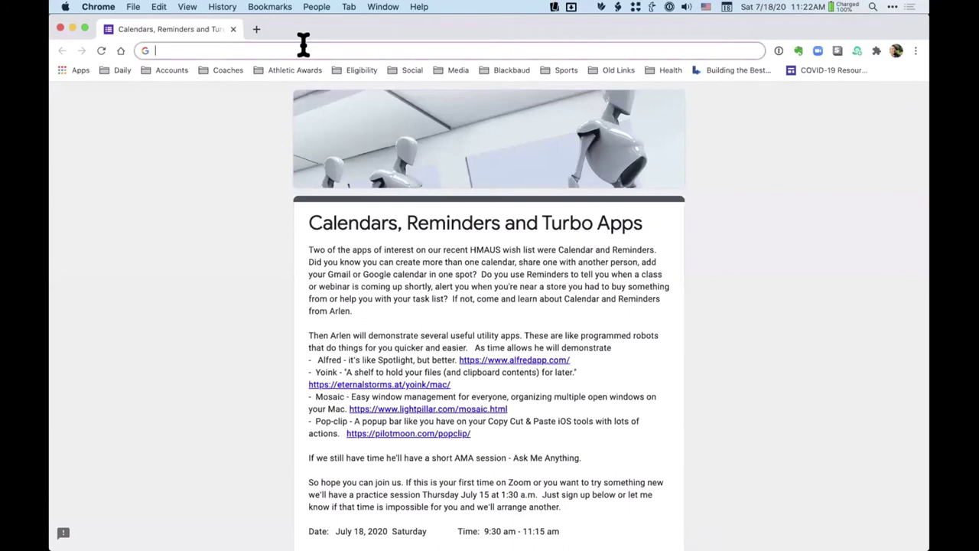
Step: Paste the Calendars form title with Cmd+3 from the clipboard list, then delete it
key("super+shift+v")
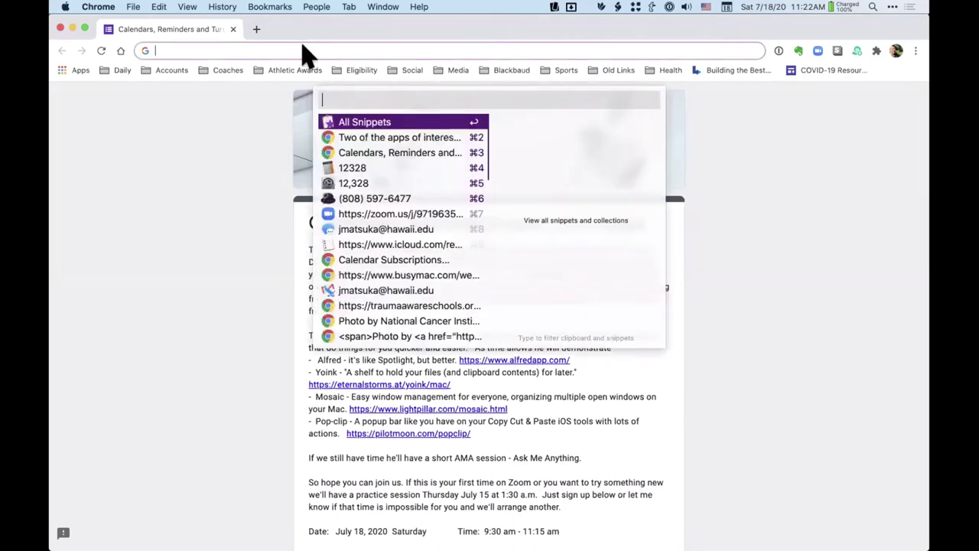
key("super+3")
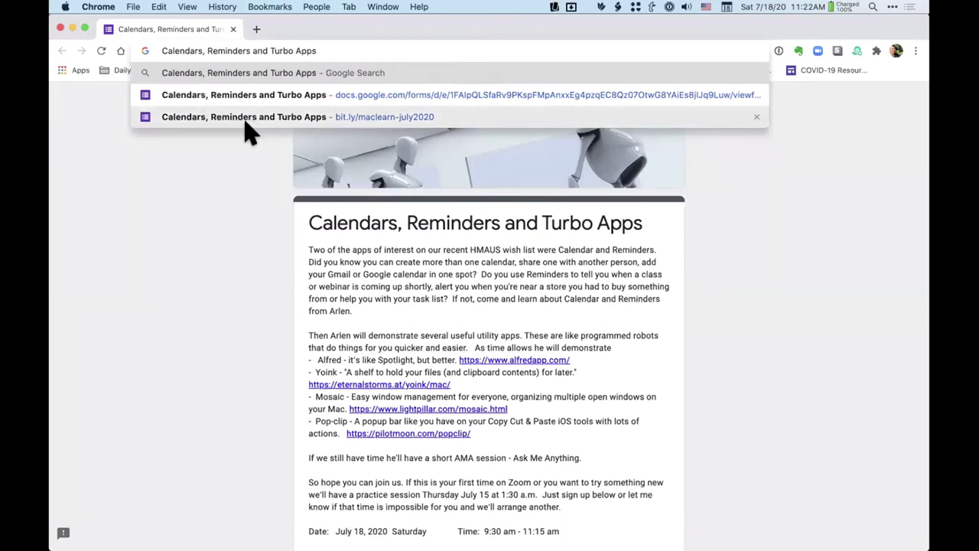
key("alt+shift+Left")
key("super+shift+Left")
key("BackSpace")
Step: Paste 12,328 from clipboard history, open Clipboard History preferences, then switch back to Chrome
key("alt+super+c")
key("super+4")
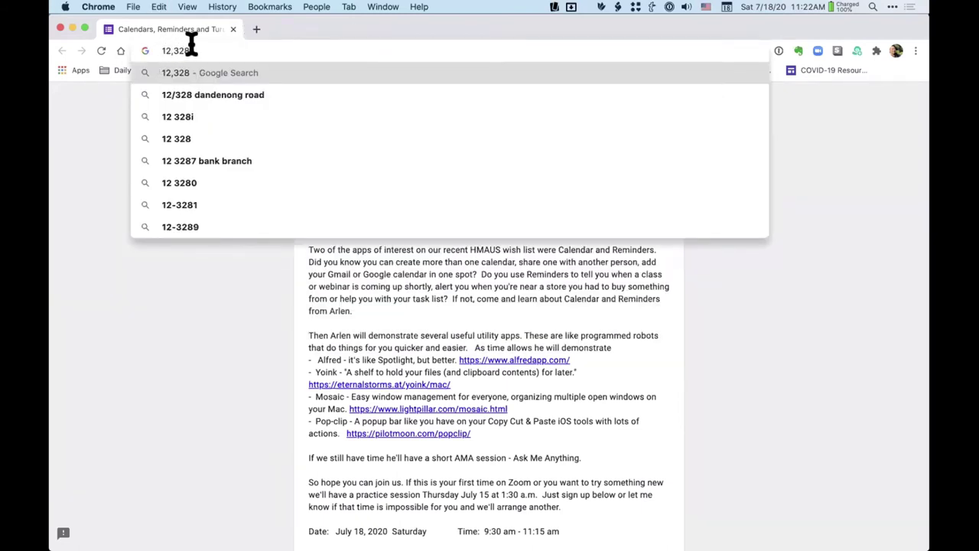
key("super+comma")
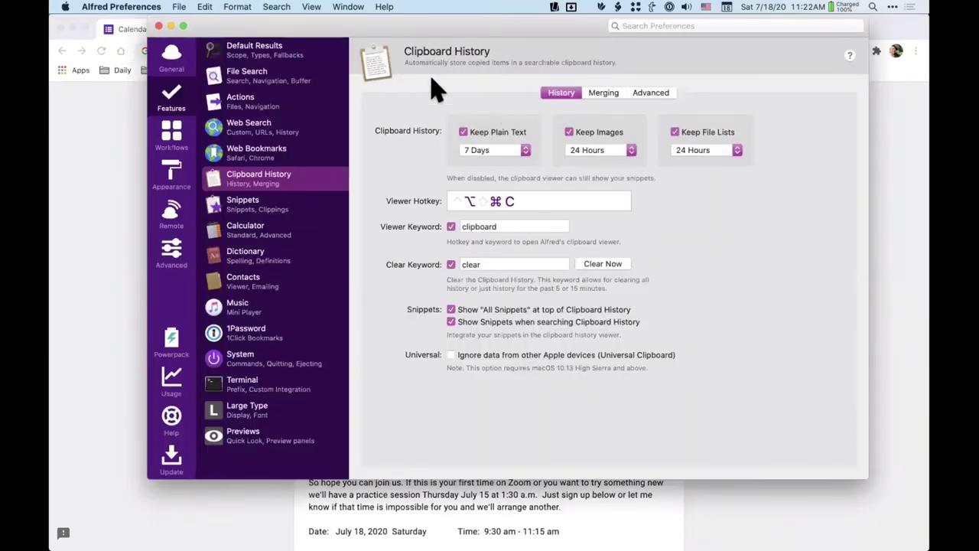
key("super+Tab")
scroll(309, 263, "down", 2)
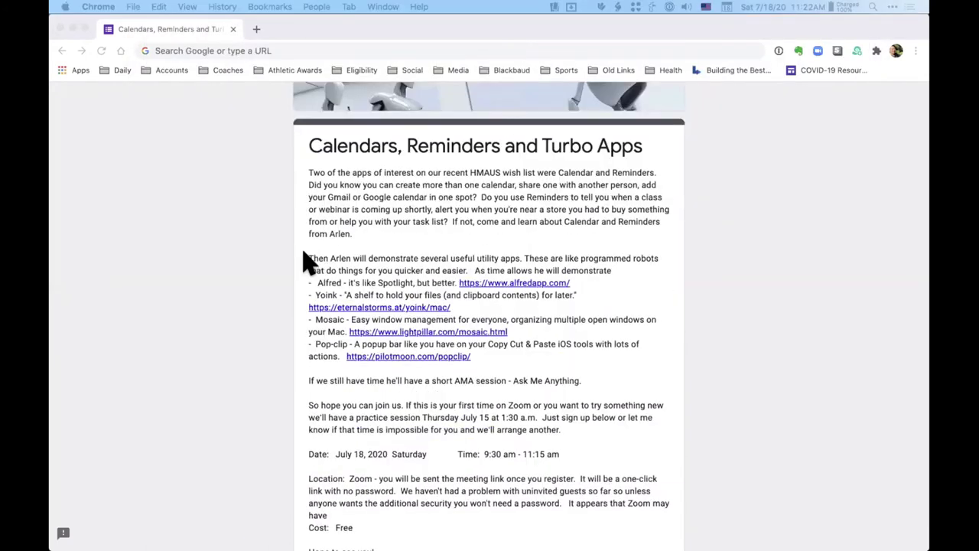
Step: Select the utility apps paragraph and bring up Alfred's clipboard history
left_click_drag(309, 258, 564, 356)
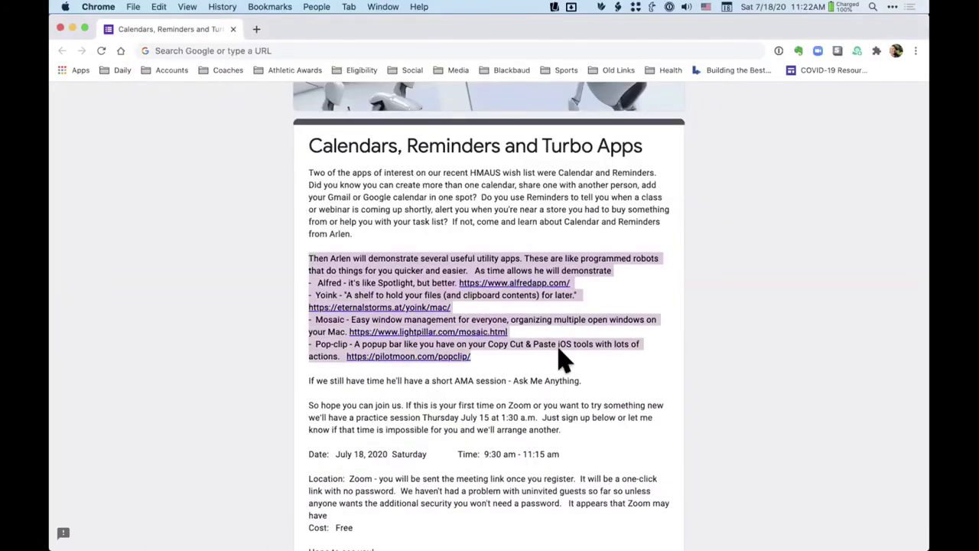
left_click(411, 184)
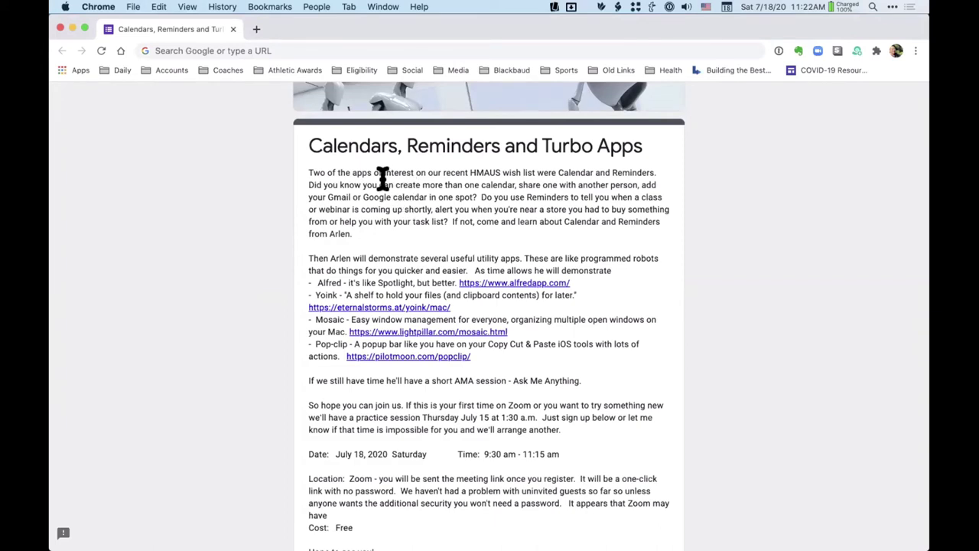
key("super+alt+c")
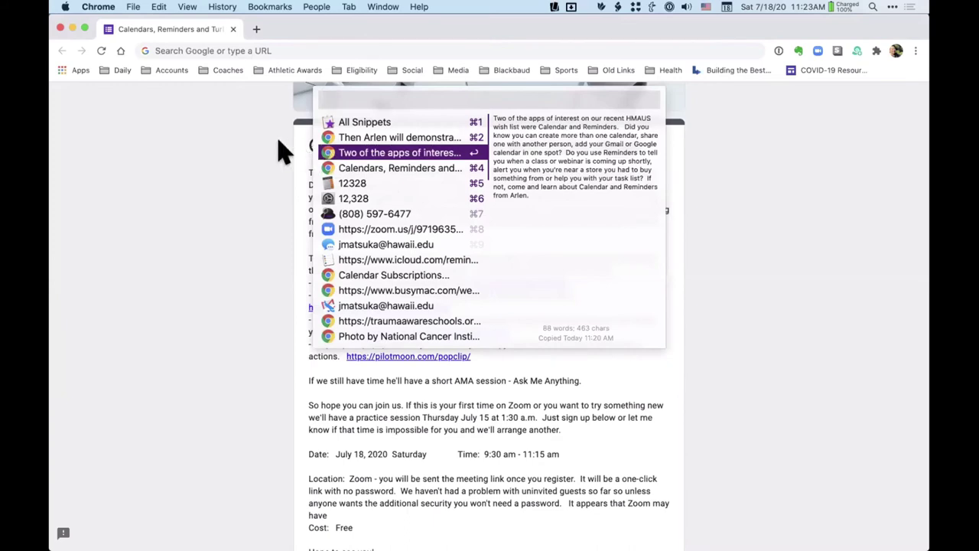
Step: Review the clipboard history settings, then start a new blank Chrome tab
key("super+comma")
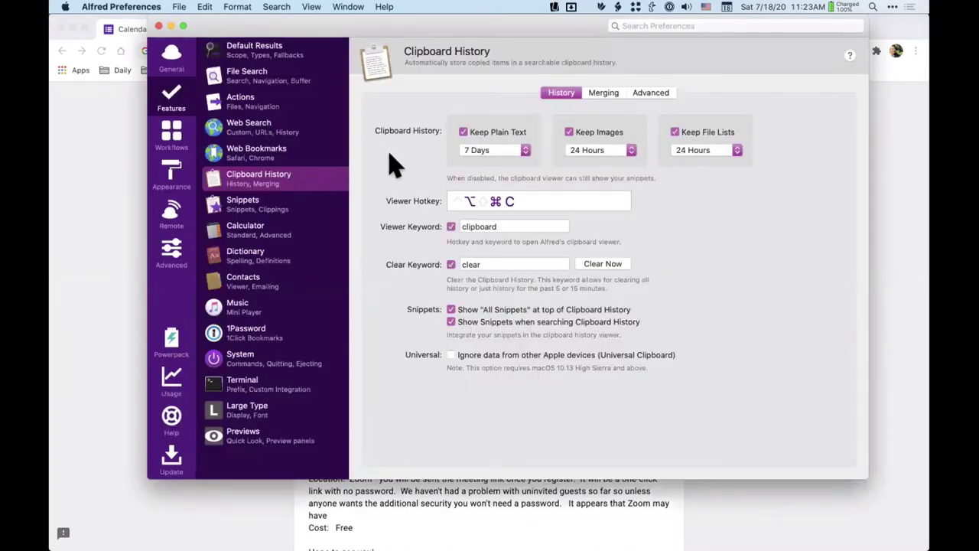
key("super+w")
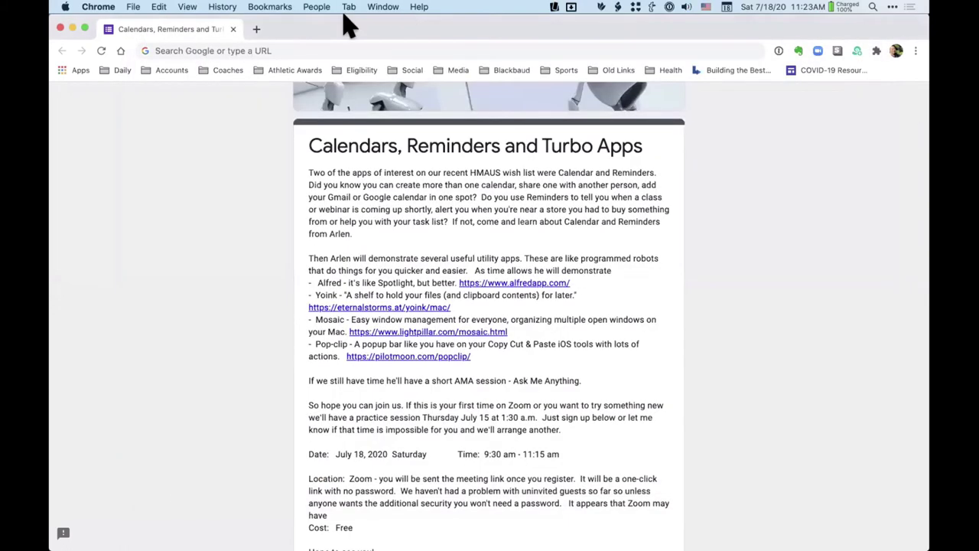
key("super+t")
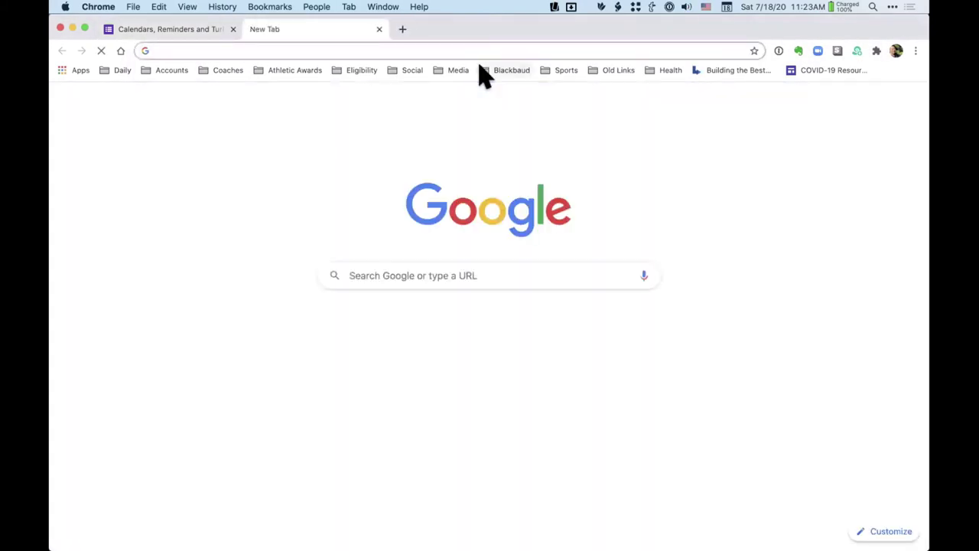
Step: Load alfredapp.com, reach the Buy the Alfred Powerpack page with £25 and £45 licences, and summon Alfred
type("ap")
key("BackSpace")
type("lfredapp.")
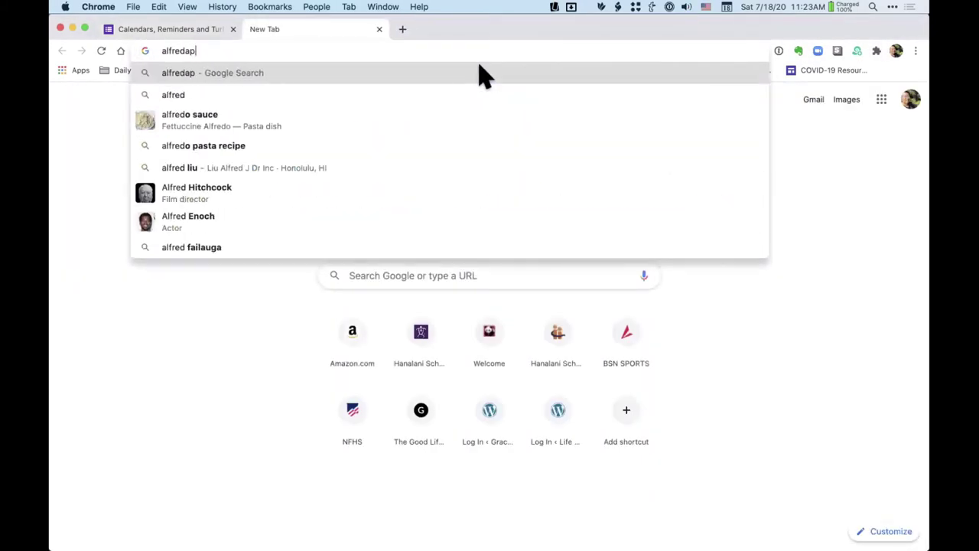
type("com")
key("Return")
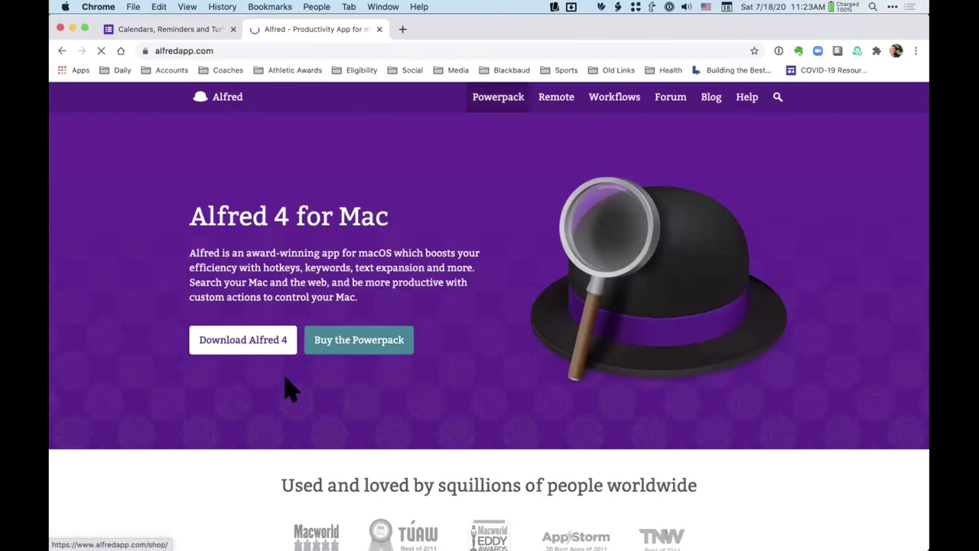
left_click(338, 343)
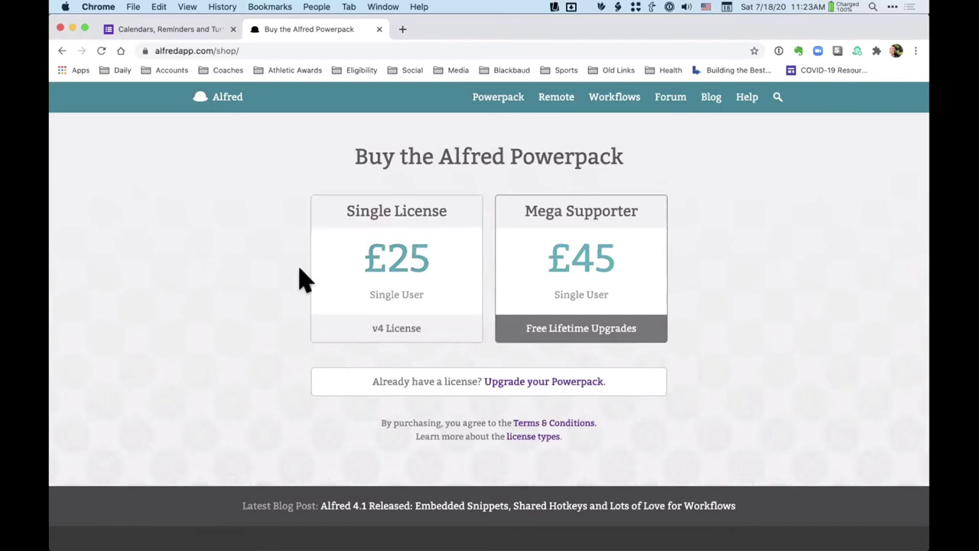
key("alt+space")
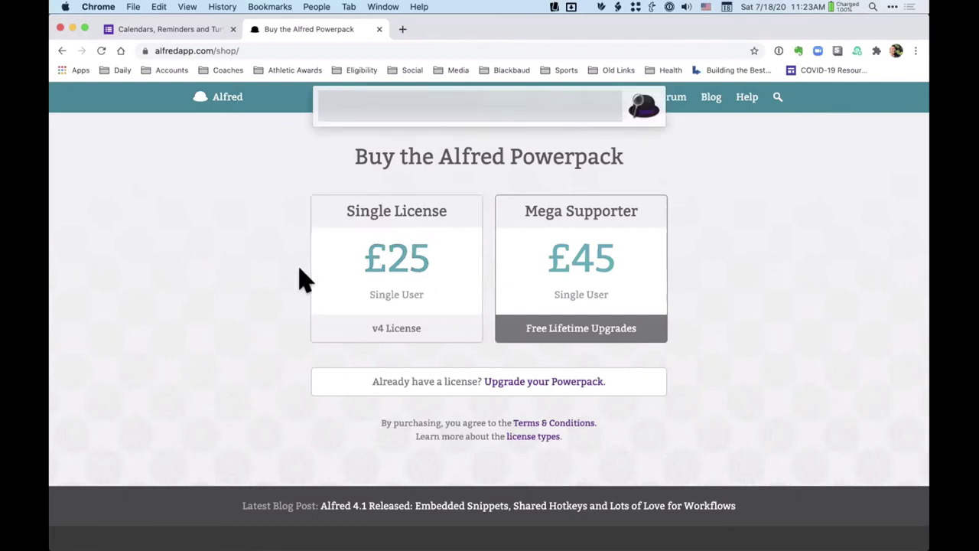
Step: Google '25pounds in dollars' from Alfred, see 31.42 US dollars, then close that results tab
type("25")
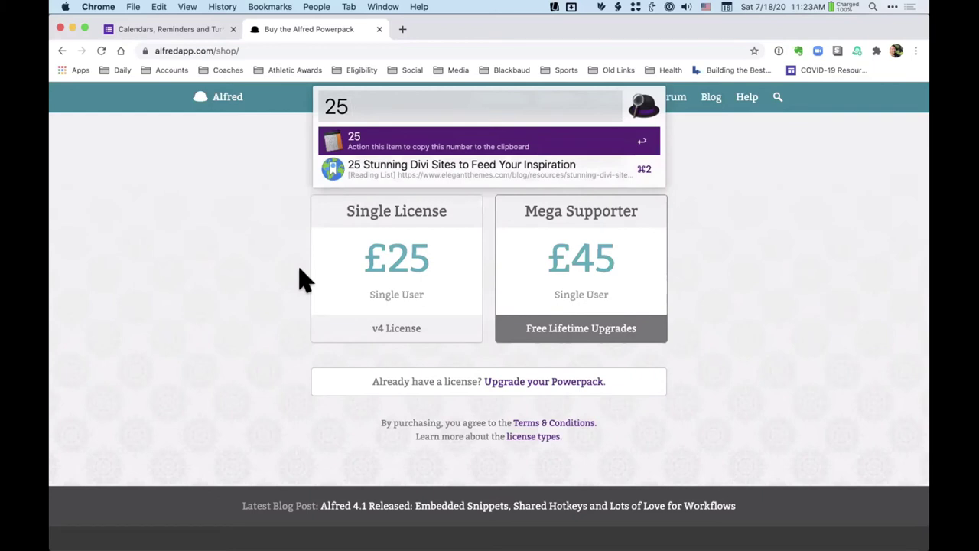
type("pounds")
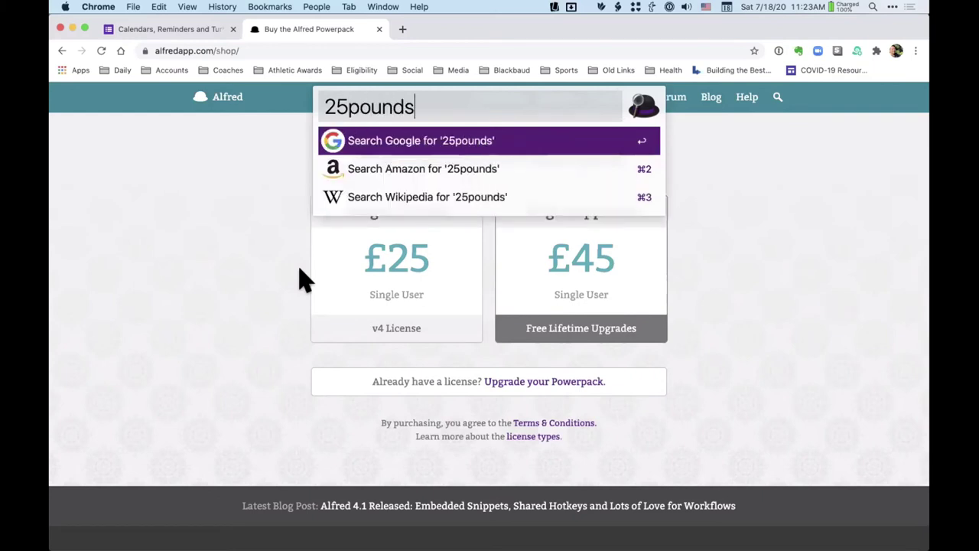
type(" in dollars")
key("Return")
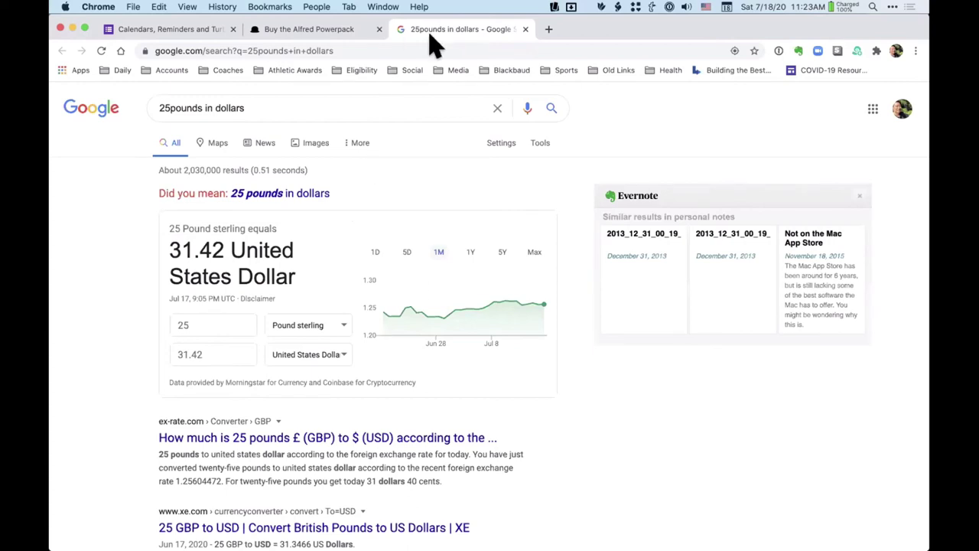
left_click(525, 29)
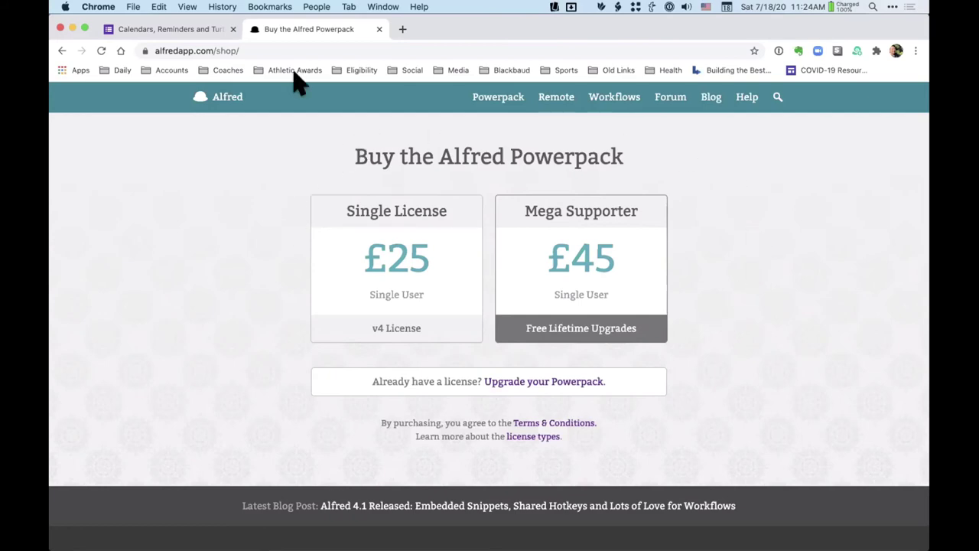
Step: Go back to the Alfred home page and close its tab, leaving the Google Form showing
left_click(62, 50)
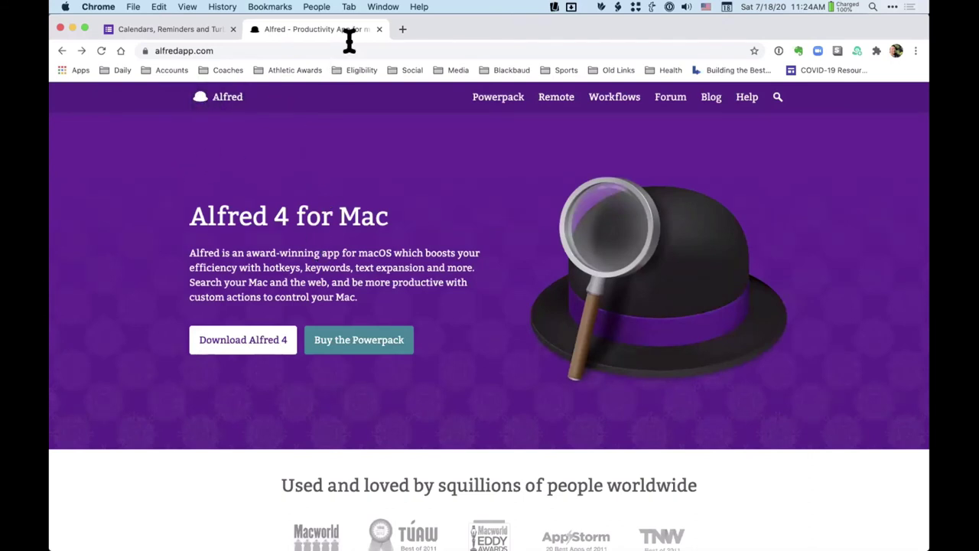
key("super+w")
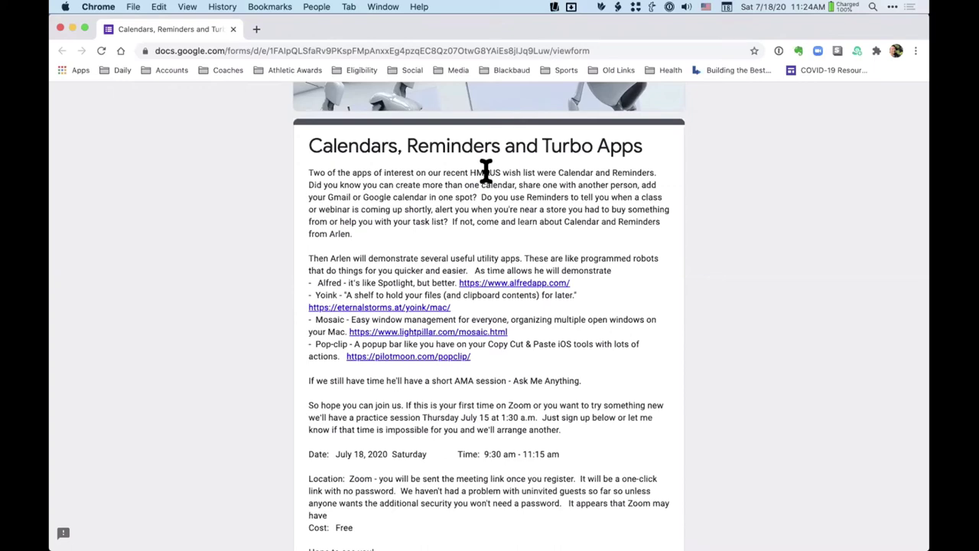
Step: Open Alfred Preferences with the p keyword and view Snippets on the Currency Symbols collection
key("alt+space")
type("p")
key("Return")
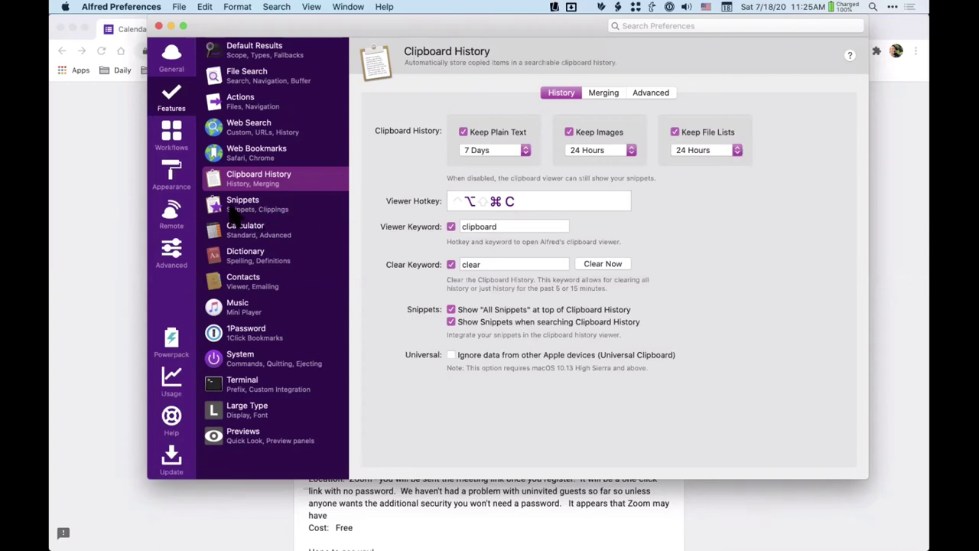
left_click(280, 211)
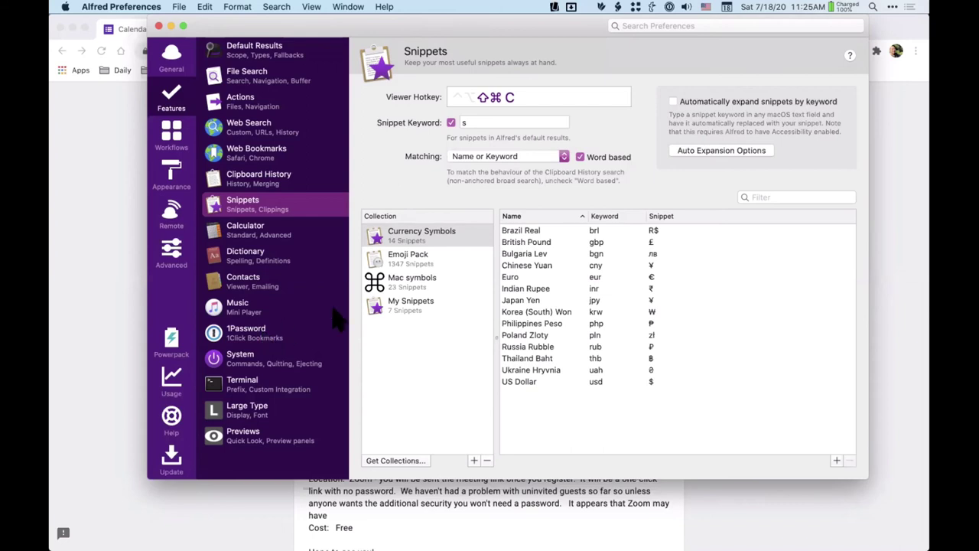
Step: Display the Mac symbols collection's 23 snippets, such as alt, cmd, del and esc
left_click(398, 278)
scroll(573, 360, "down", 3)
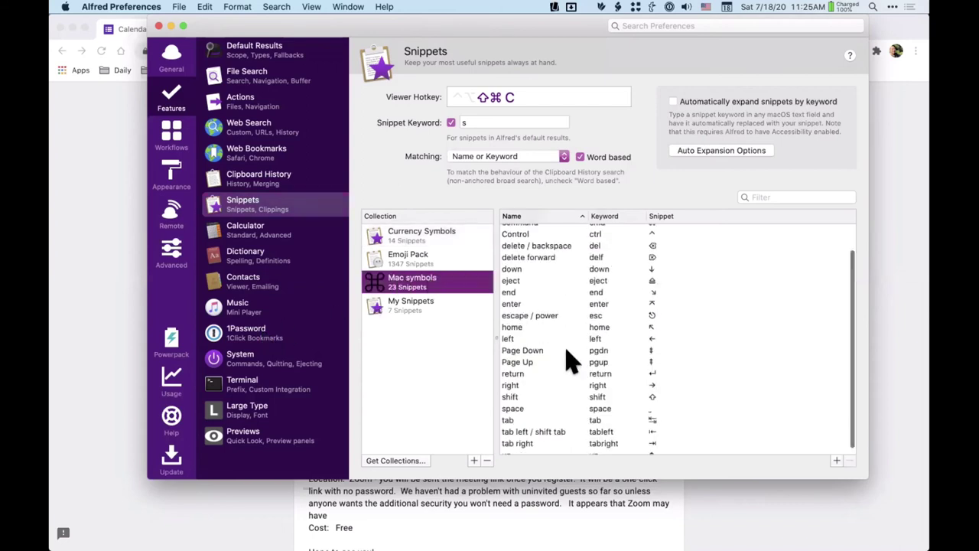
scroll(572, 361, "up", 3)
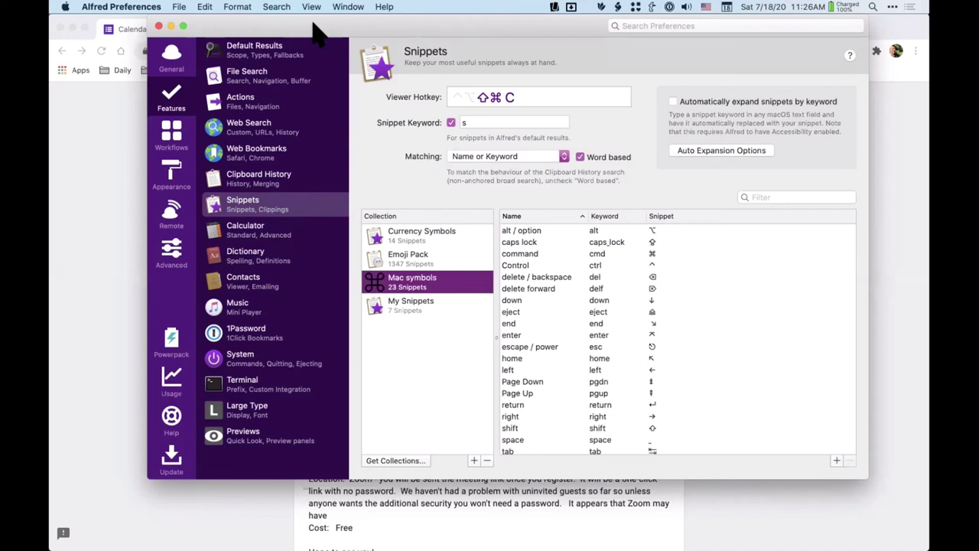
key("alt+space")
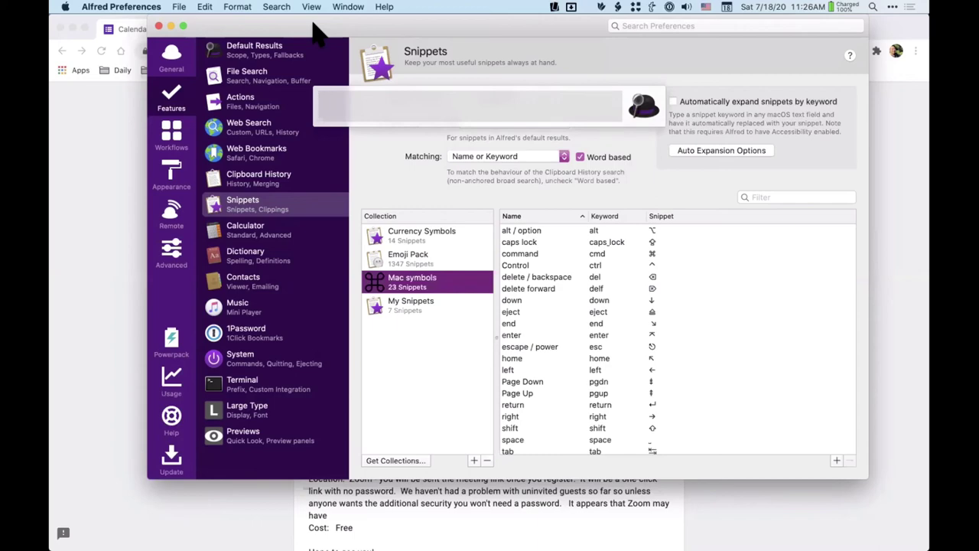
type("calendar")
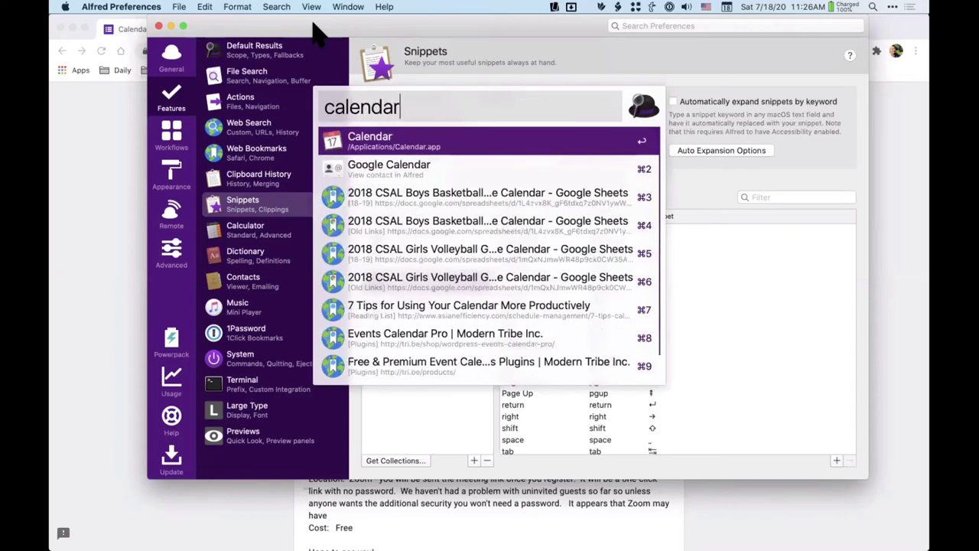
key("BackSpace")
key("BackSpace")
key("BackSpace")
key("BackSpace")
key("BackSpace")
key("BackSpace")
key("BackSpace")
key("BackSpace")
key("space")
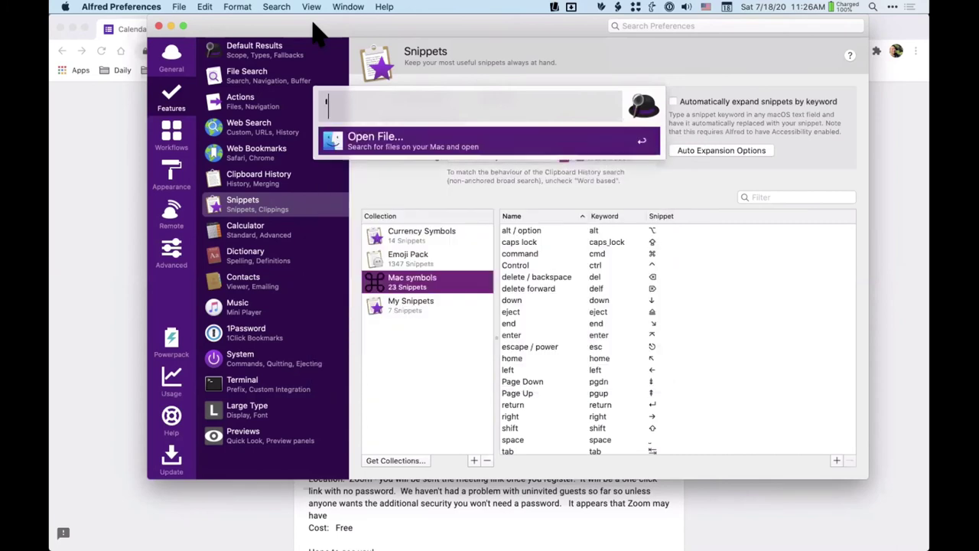
type("calendar")
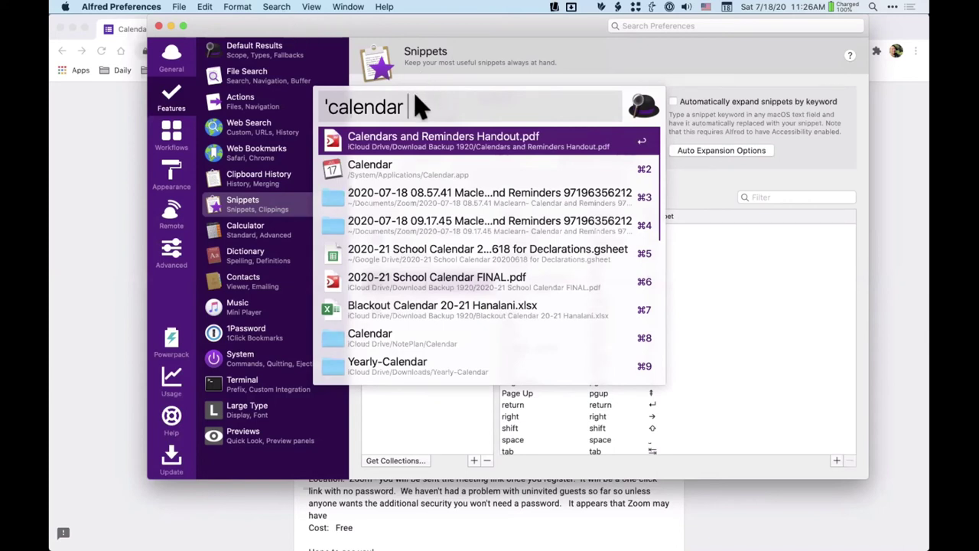
key("BackSpace")
key("BackSpace")
key("BackSpace")
key("BackSpace")
key("BackSpace")
key("BackSpace")
key("BackSpace")
key("BackSpace")
key("BackSpace")
key("BackSpace")
key("Escape")
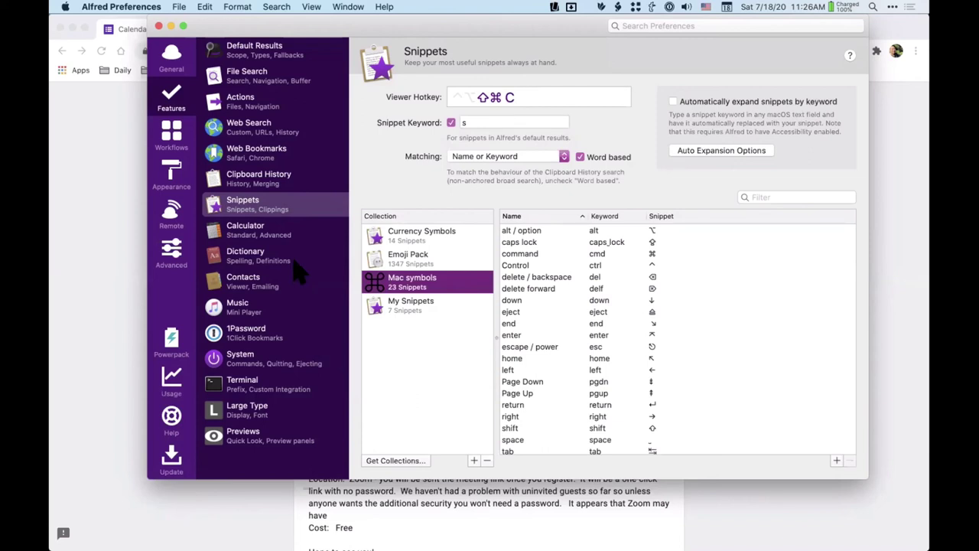
Step: Close Alfred Preferences and hide the Chrome form window to reveal the bare desktop
key("super+f")
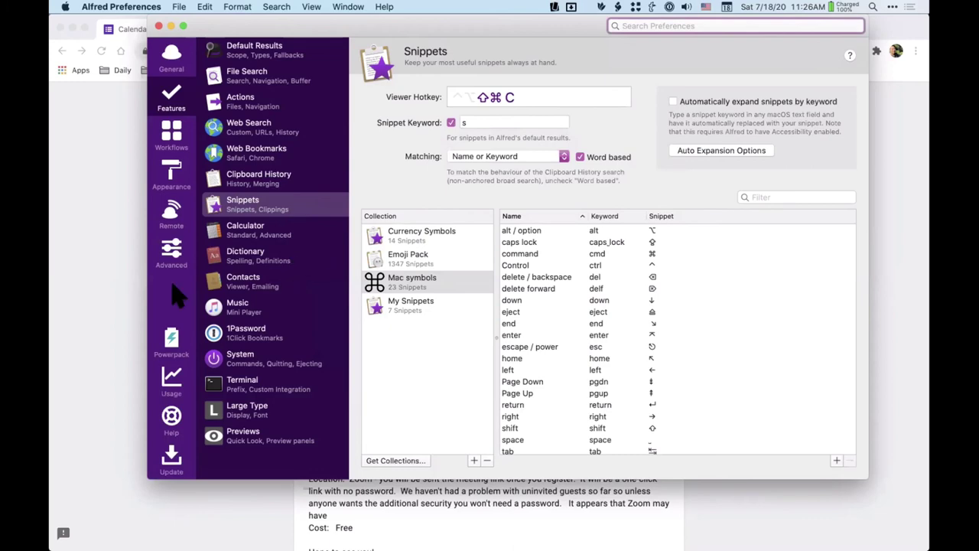
left_click(86, 200)
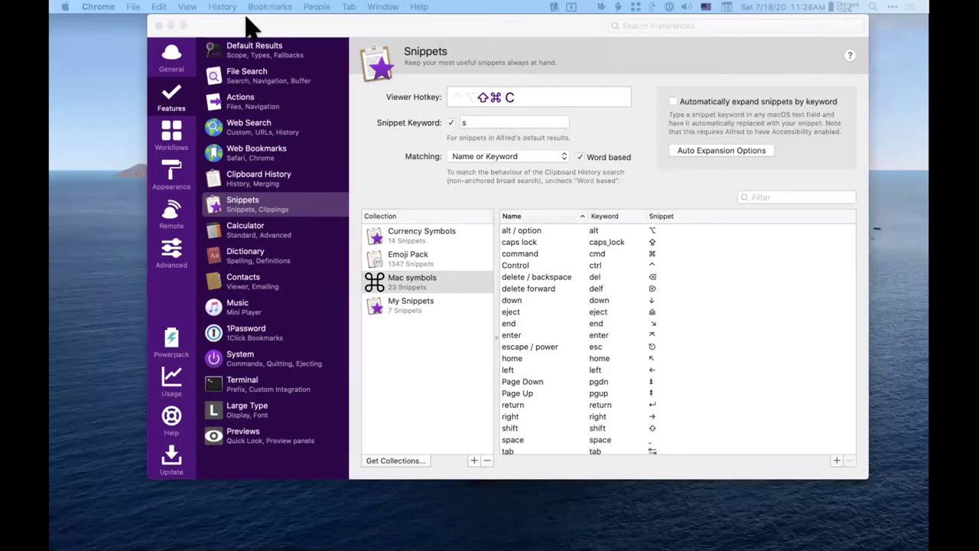
left_click(158, 25)
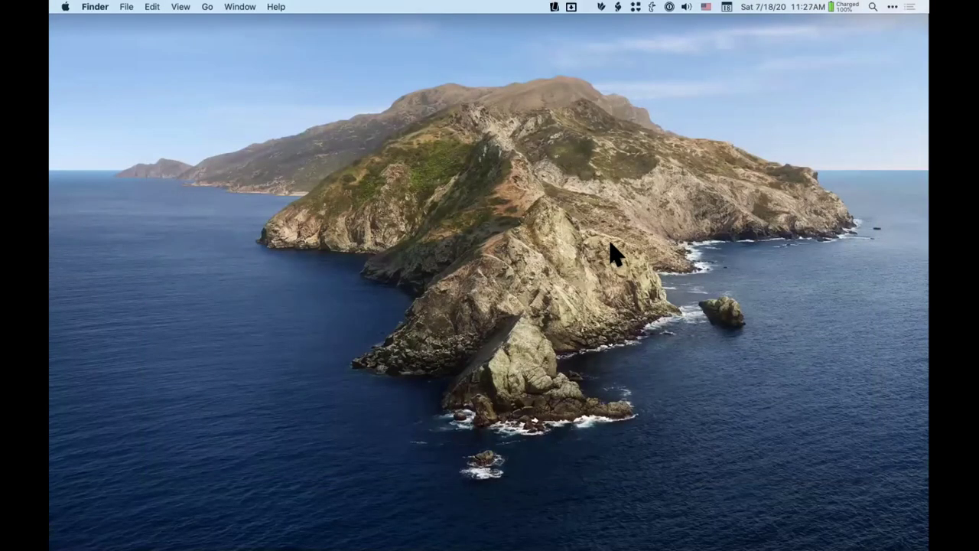
key("alt+space")
type("a")
key("BackSpace")
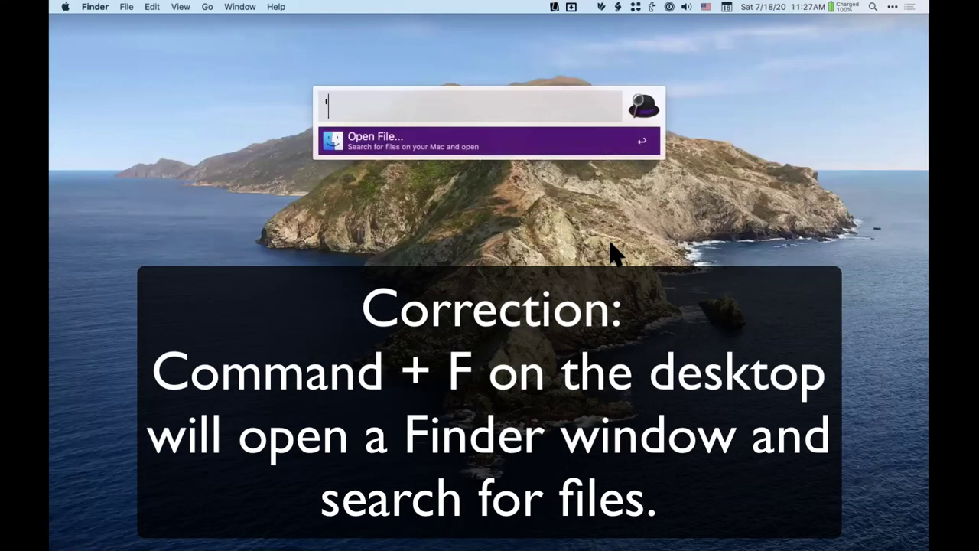
type("cal")
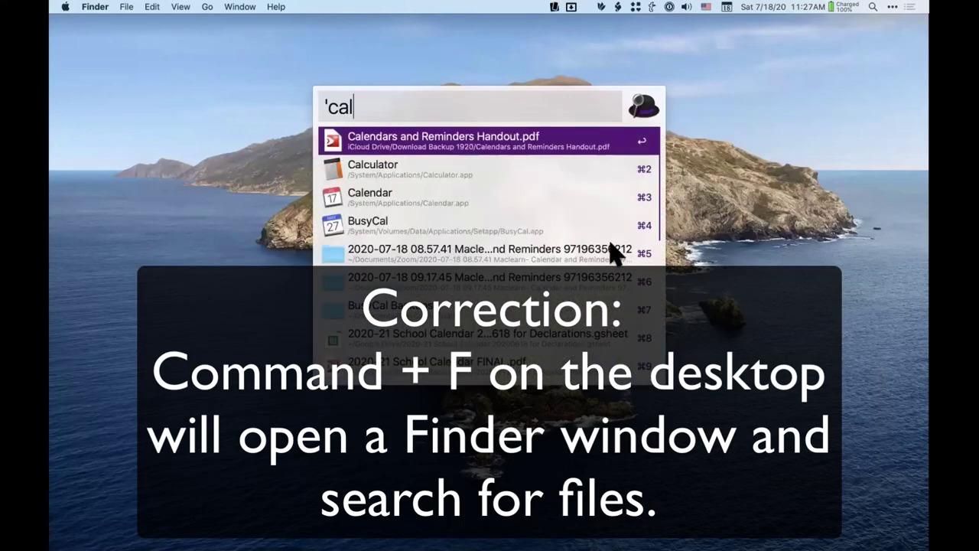
key("BackSpace")
key("BackSpace")
key("BackSpace")
key("BackSpace")
key("Escape")
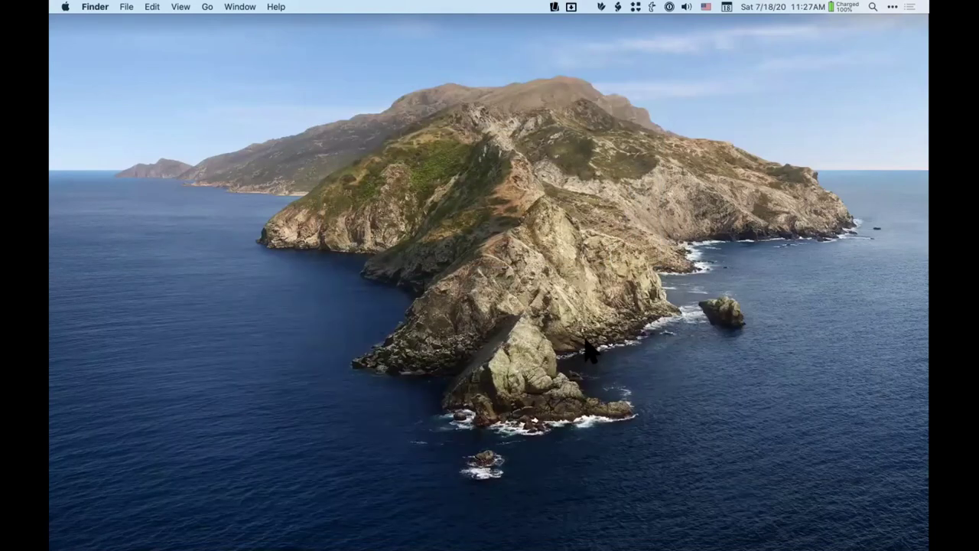
key("ctrl+F2")
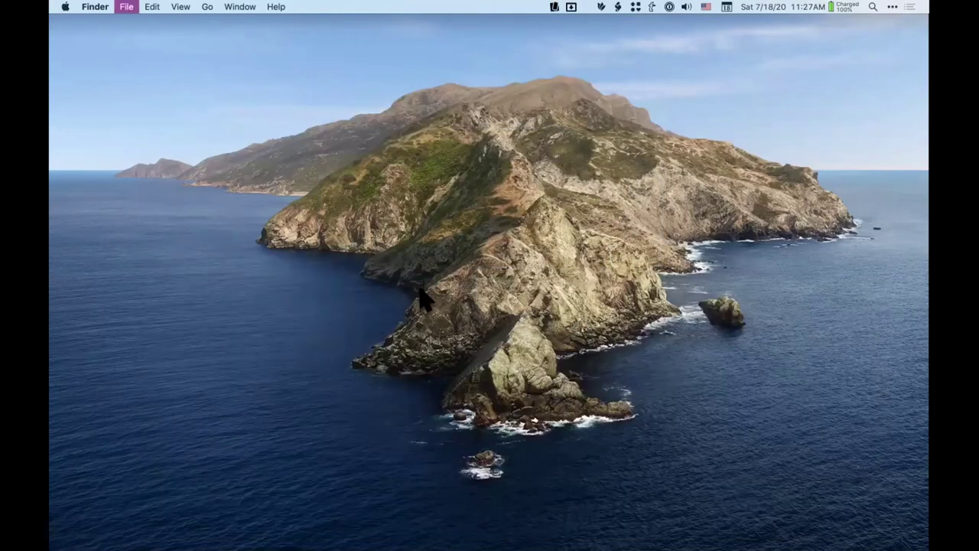
key("super+n")
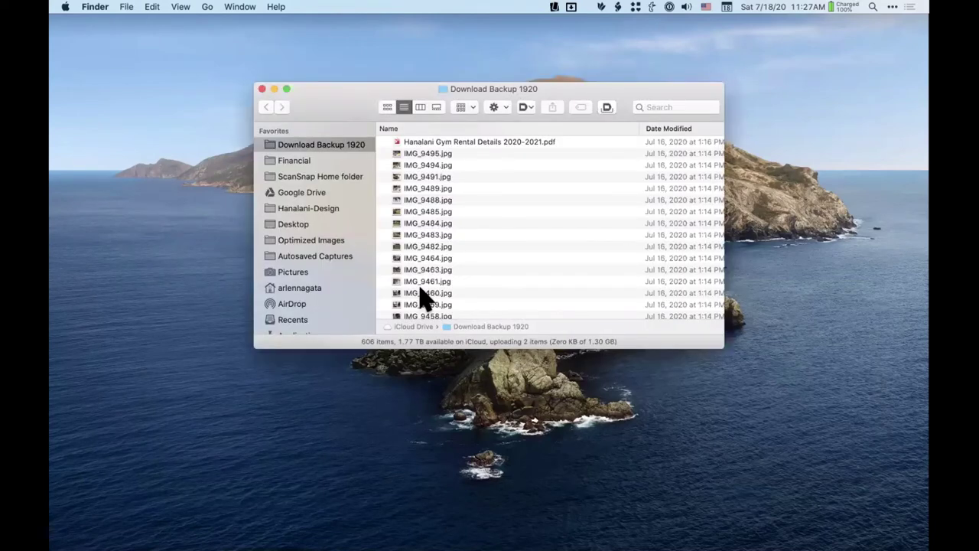
key("super+f")
type("calendar")
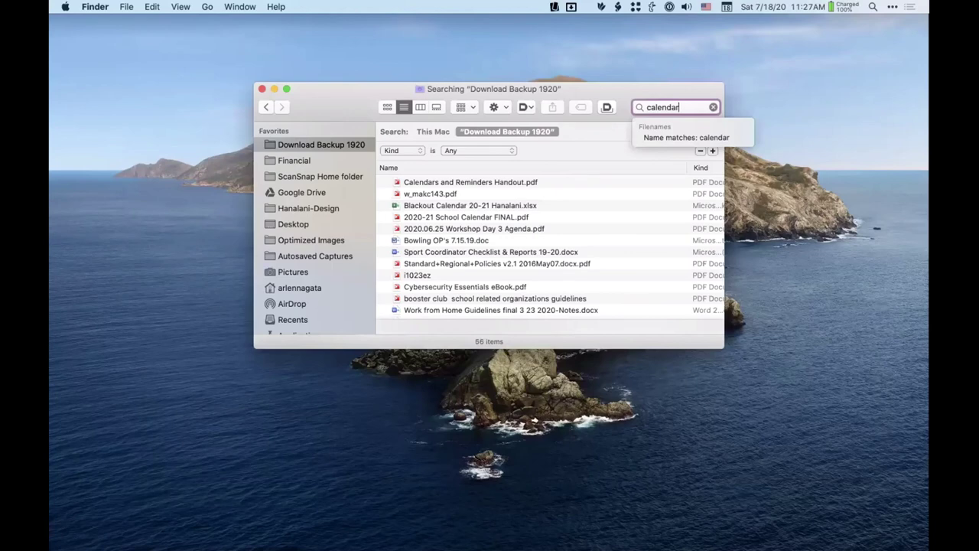
left_click(511, 184)
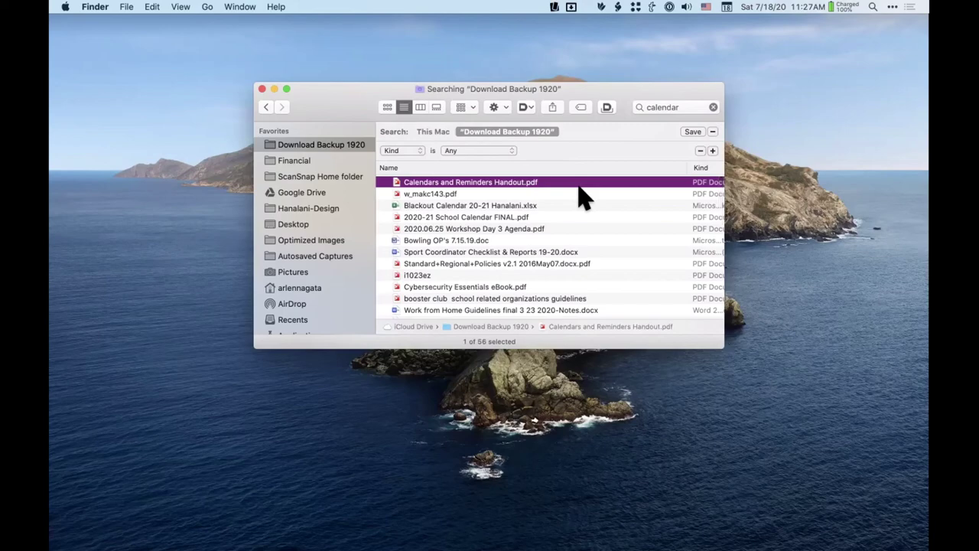
key("super+w")
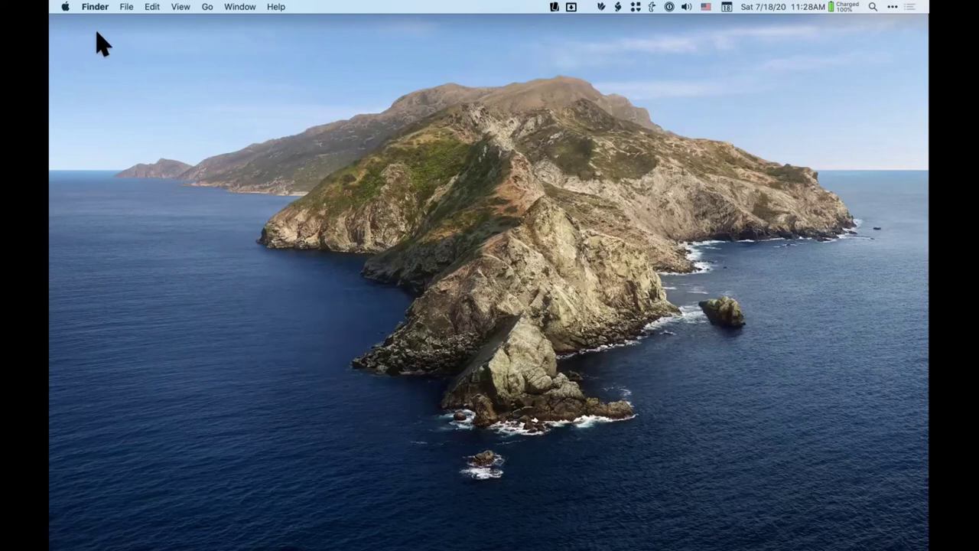
Step: Open the Spotlight pane in System Preferences and scroll through its Search Results categories
left_click(67, 10)
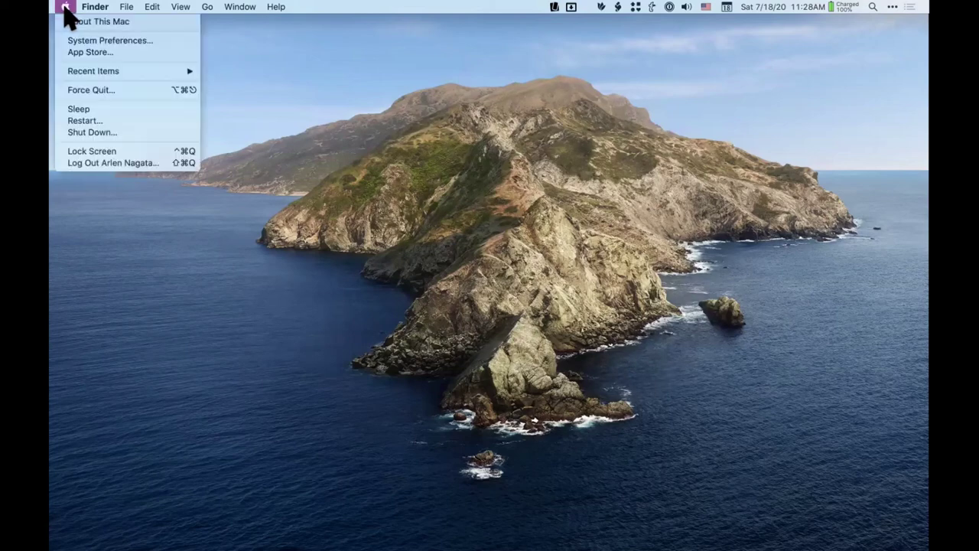
left_click(82, 39)
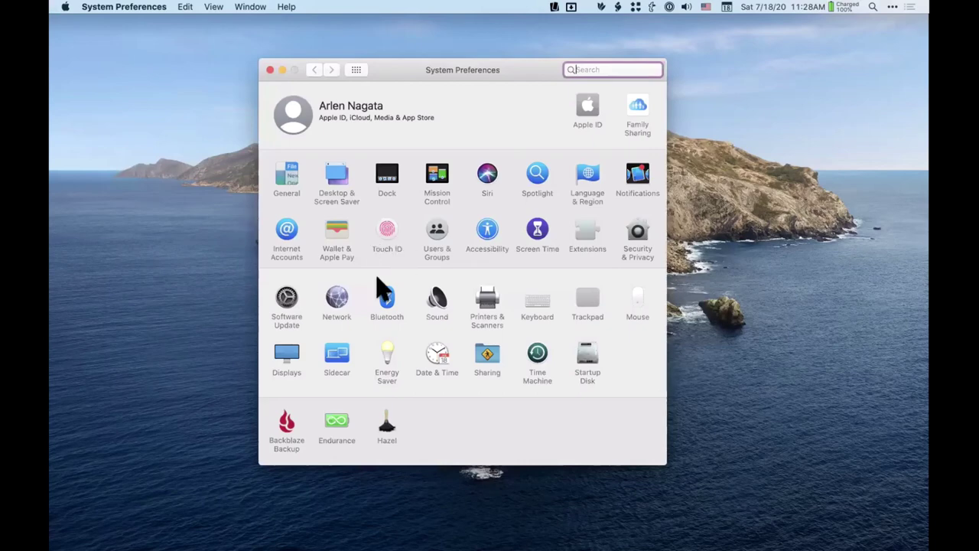
left_click(537, 175)
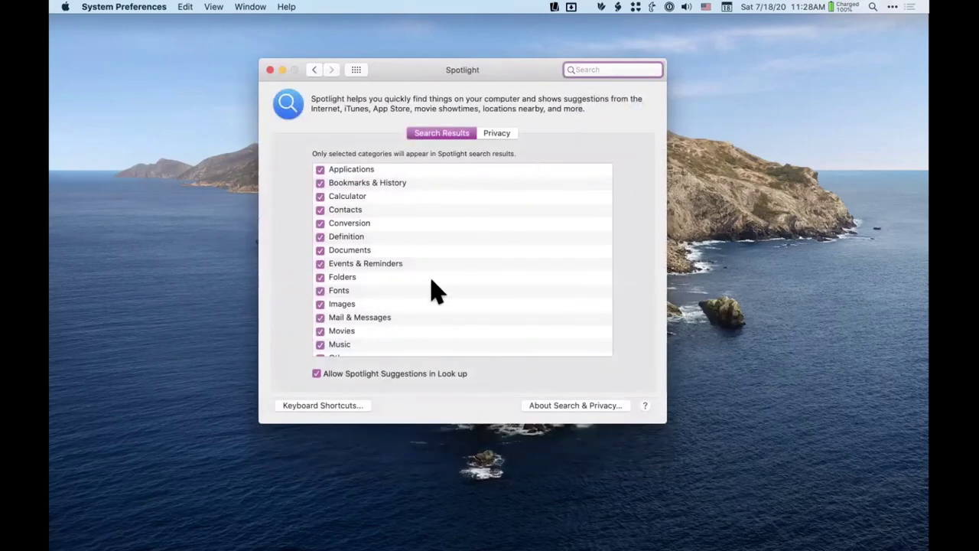
scroll(400, 277, "down", 3)
scroll(410, 279, "up", 3)
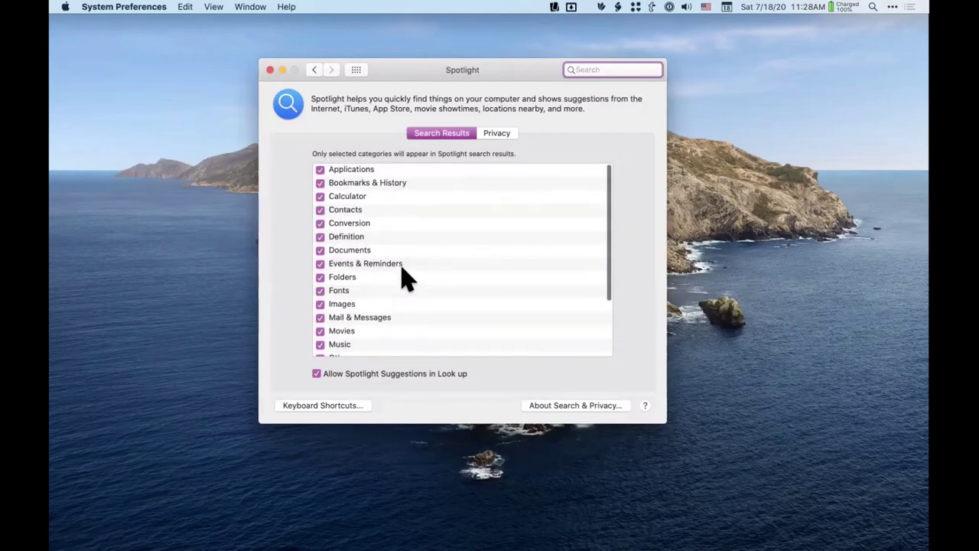
scroll(410, 281, "down", 5)
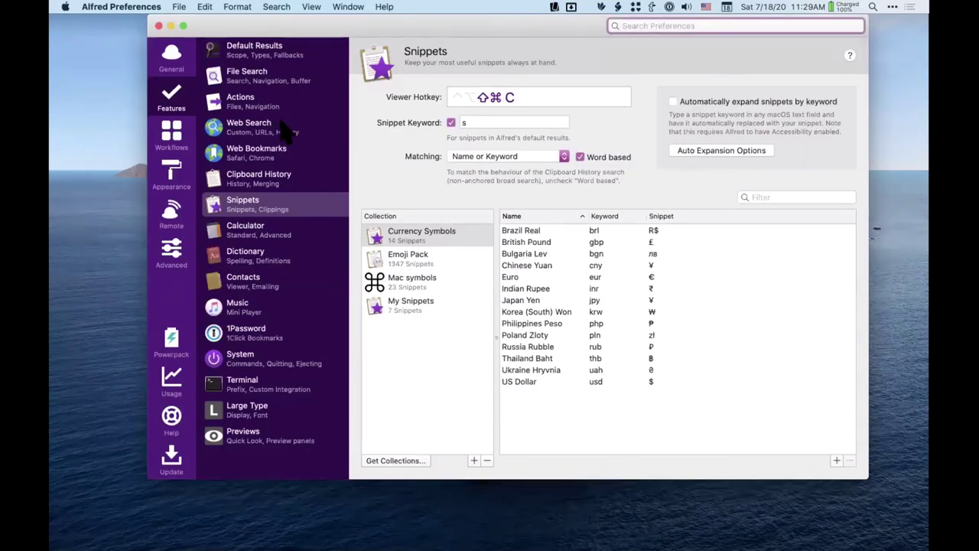
Step: Select the Asana QuickTask workflow under Alfred's Workflows, then clear the selection on the canvas
left_click(171, 137)
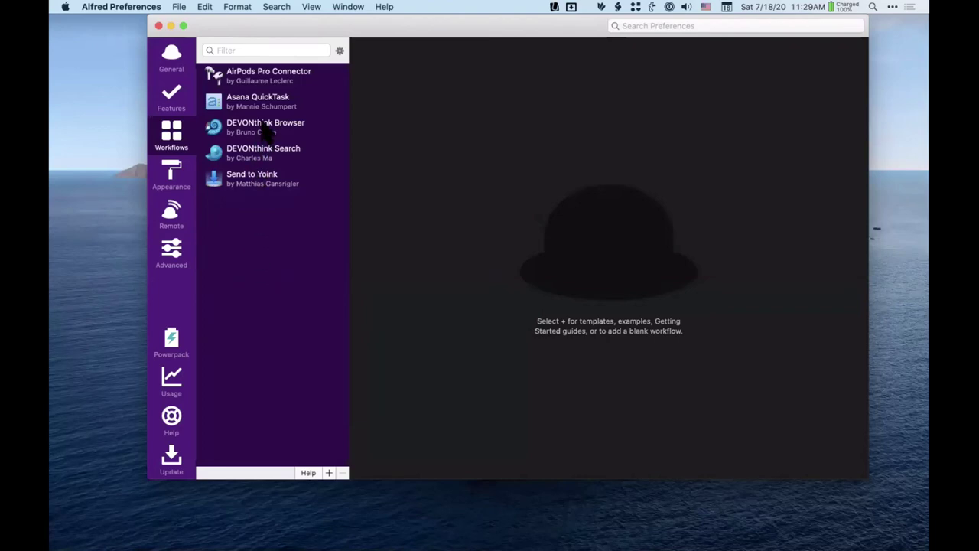
left_click(252, 101)
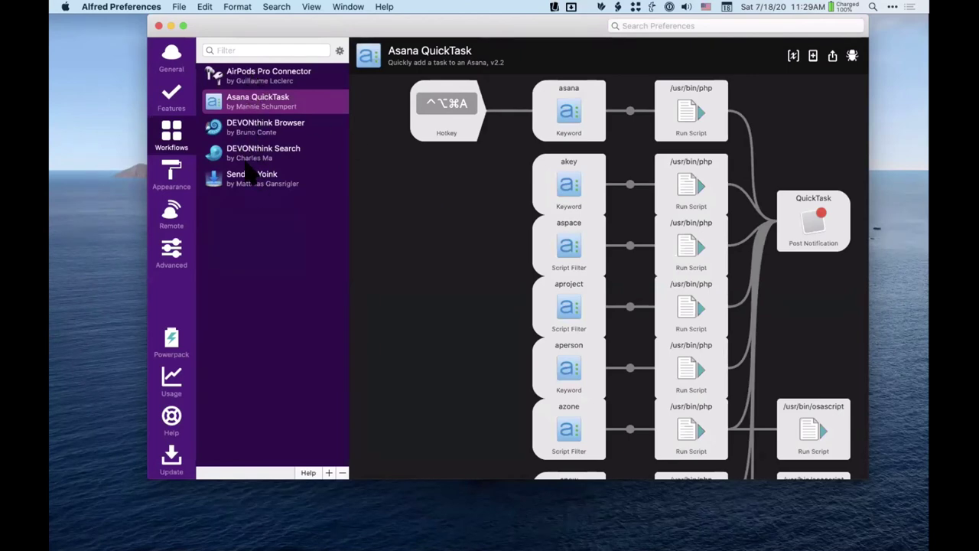
left_click(255, 243)
Step: Close Alfred Preferences and add the task 'Buy a new fan' using the asana keyword
left_click(158, 26)
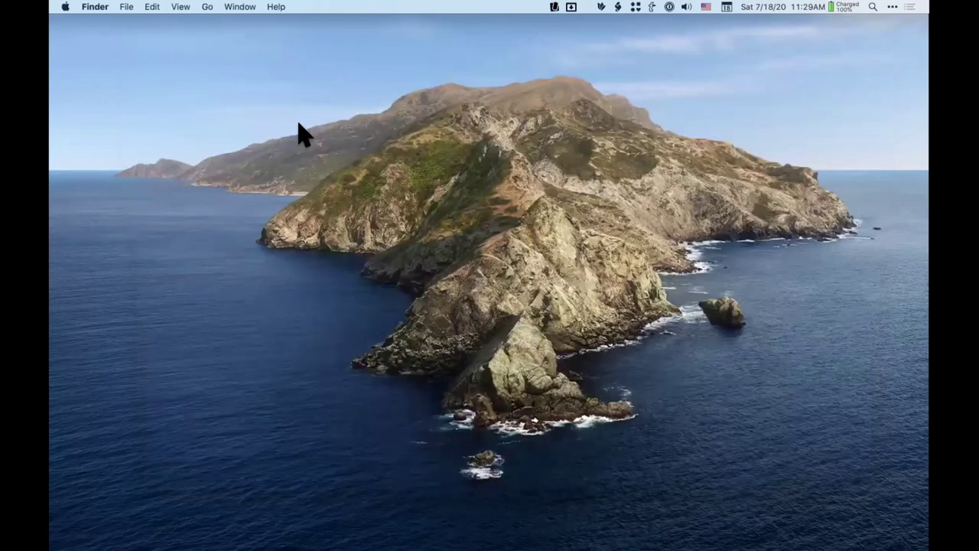
key("alt+space")
type("asana")
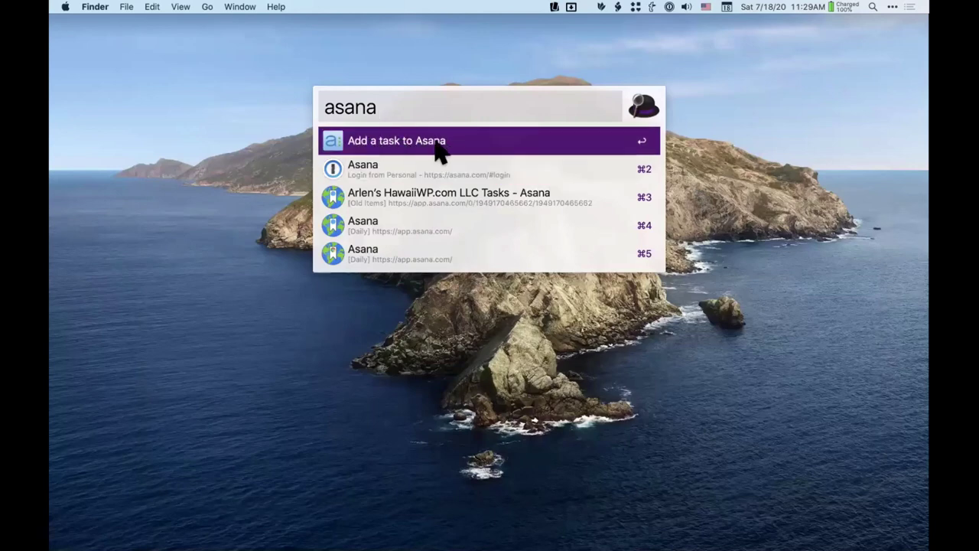
type("Buy a new fan")
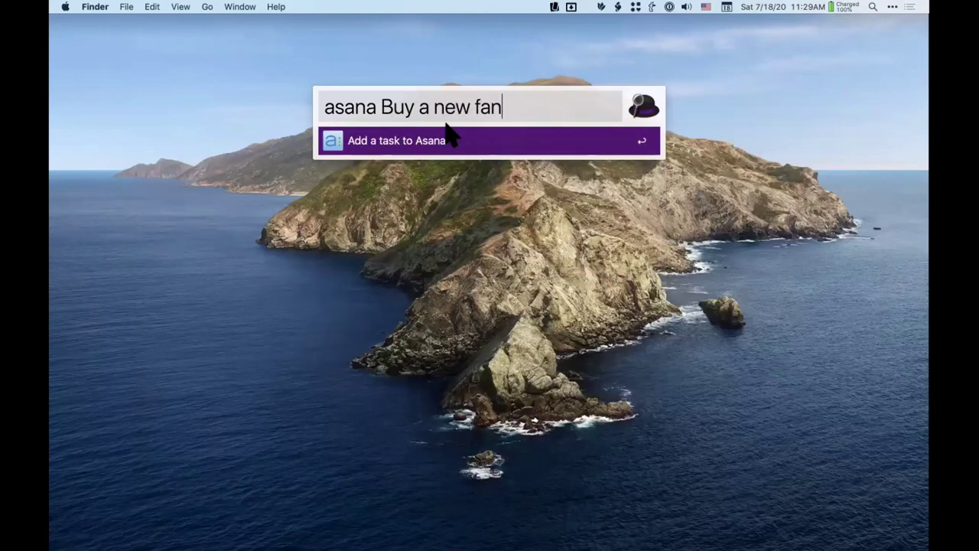
key("Return")
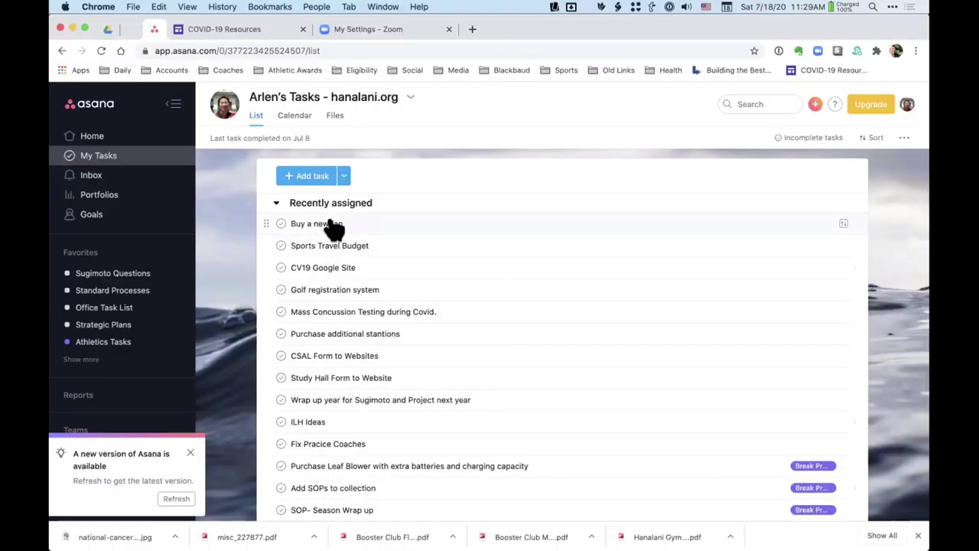
Step: Open the 'Buy a new fan' task details in My Tasks, then minimize the Chrome window
left_click(337, 225)
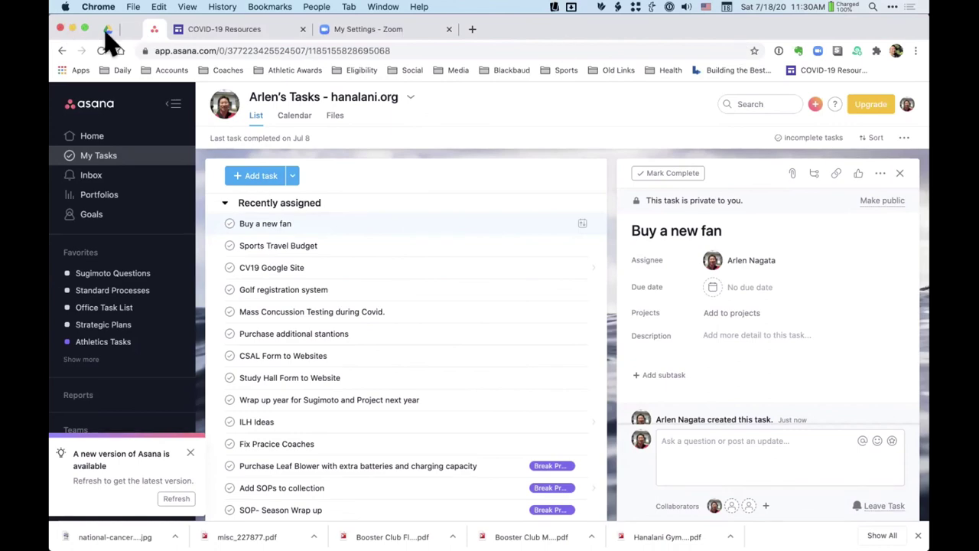
left_click(70, 29)
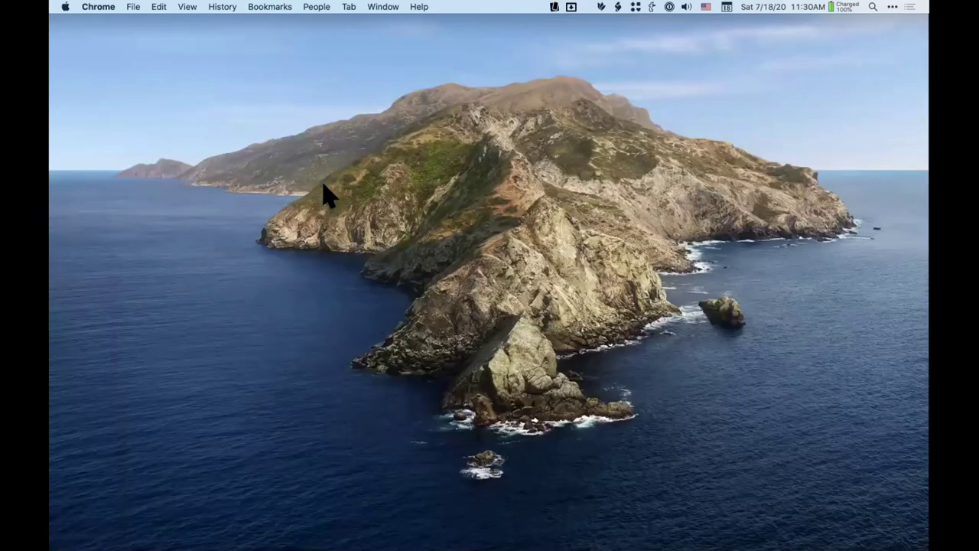
key("alt+space")
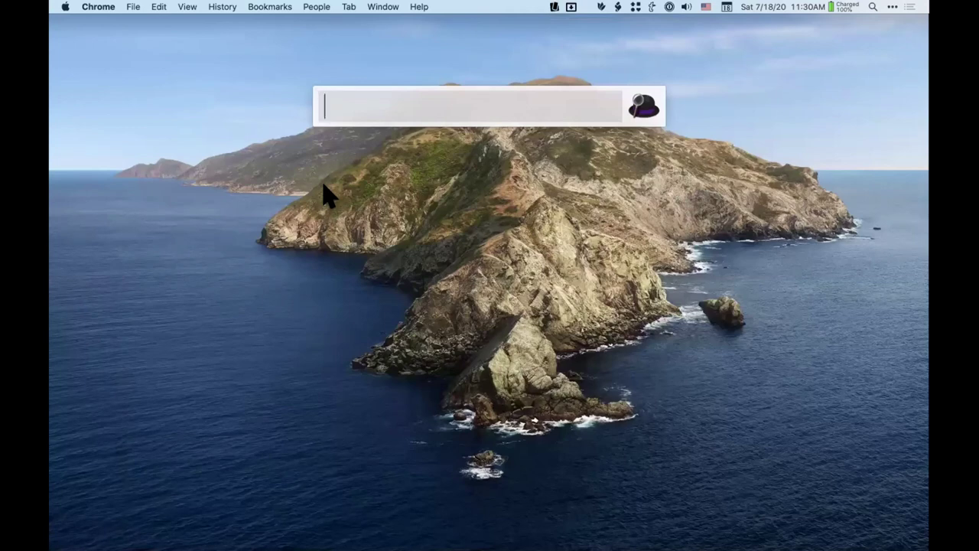
key("Escape")
left_click(652, 228)
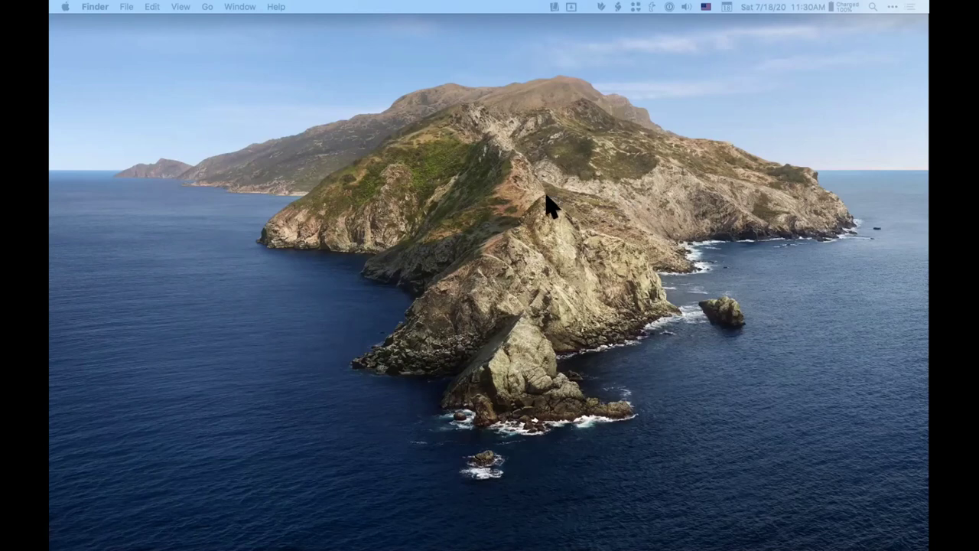
key("super+space")
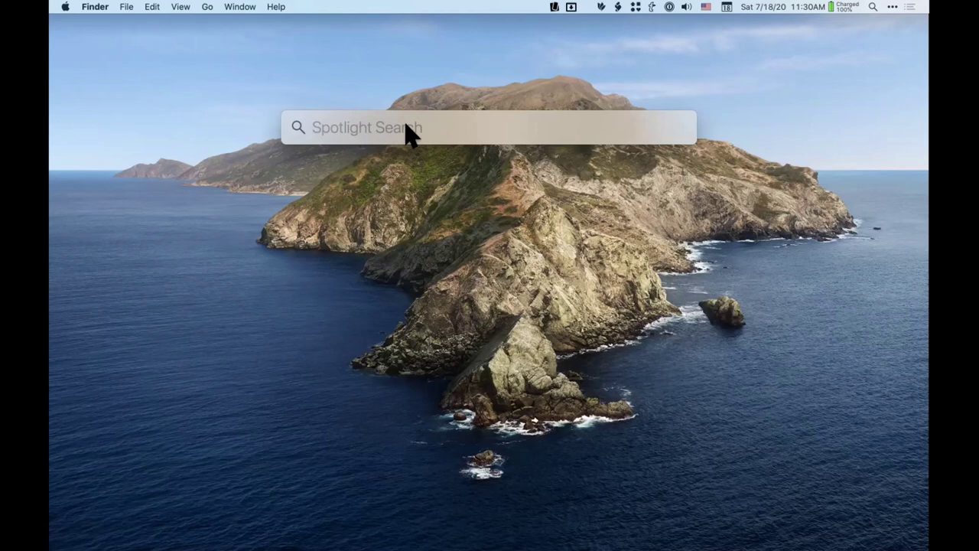
left_click(424, 184)
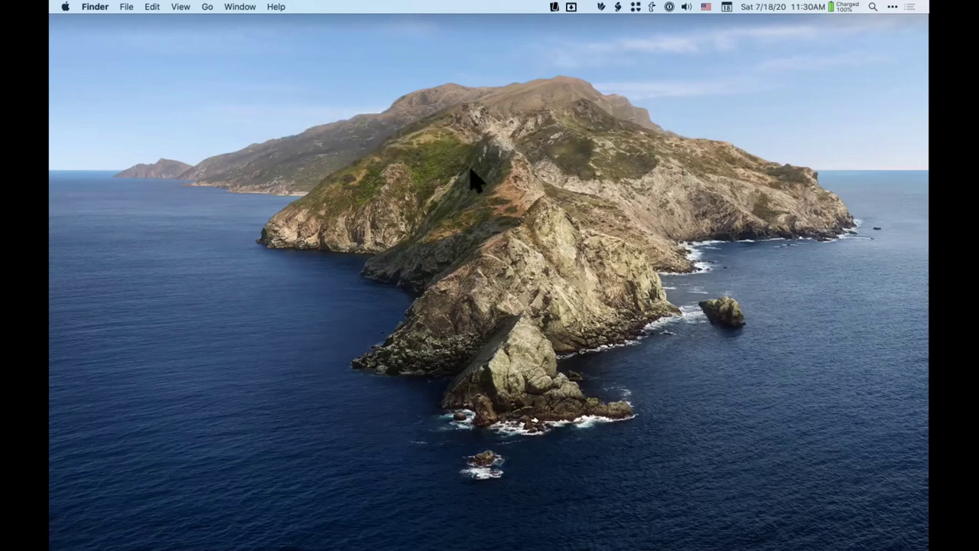